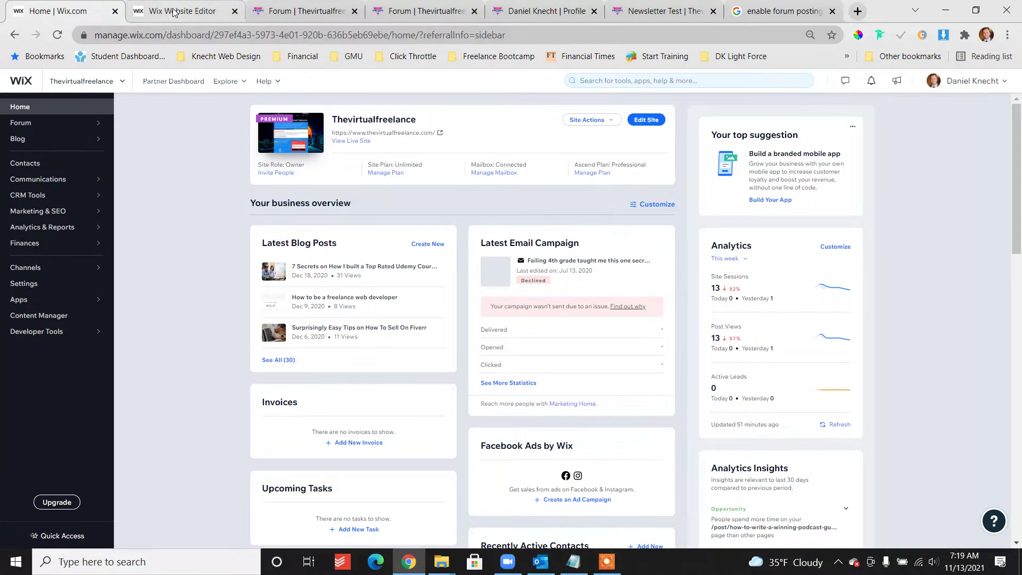
Switch from the site dashboard to the editor showing the Newsletter Test page
left_click(202, 12)
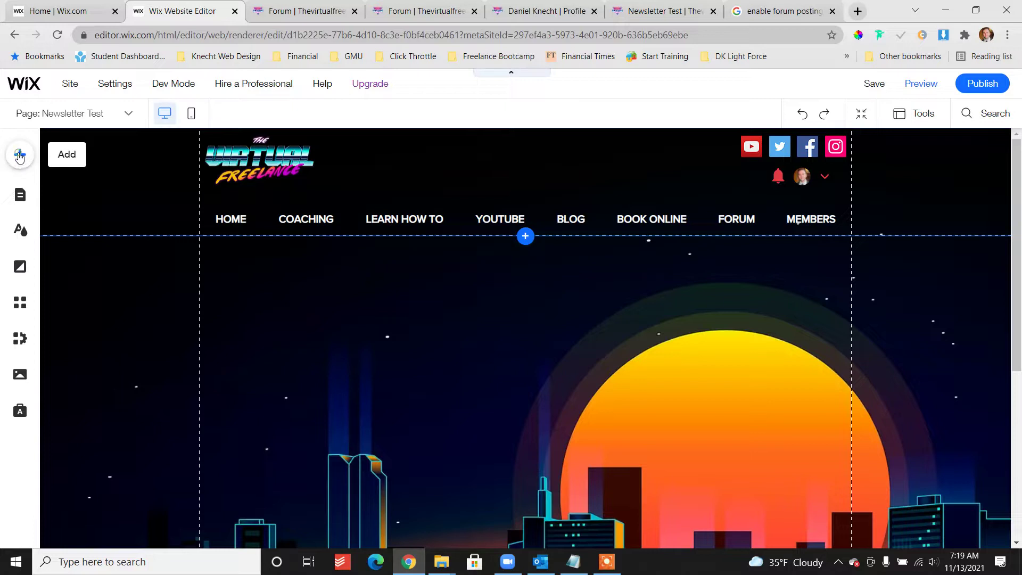
Add a Wix Video gallery with the Grid layout to the Newsletter Test page
left_click(20, 155)
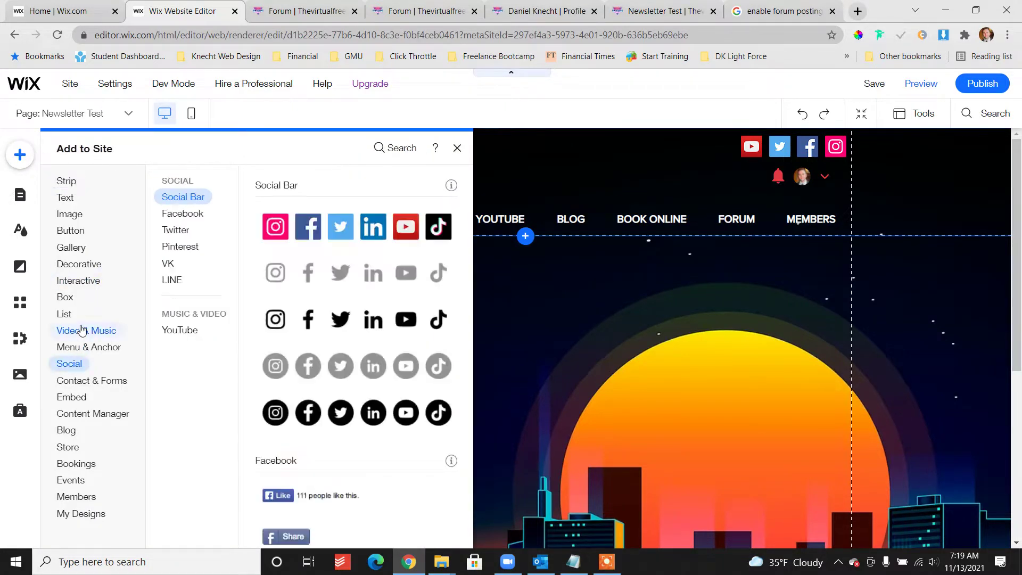
mouse_move(81, 332)
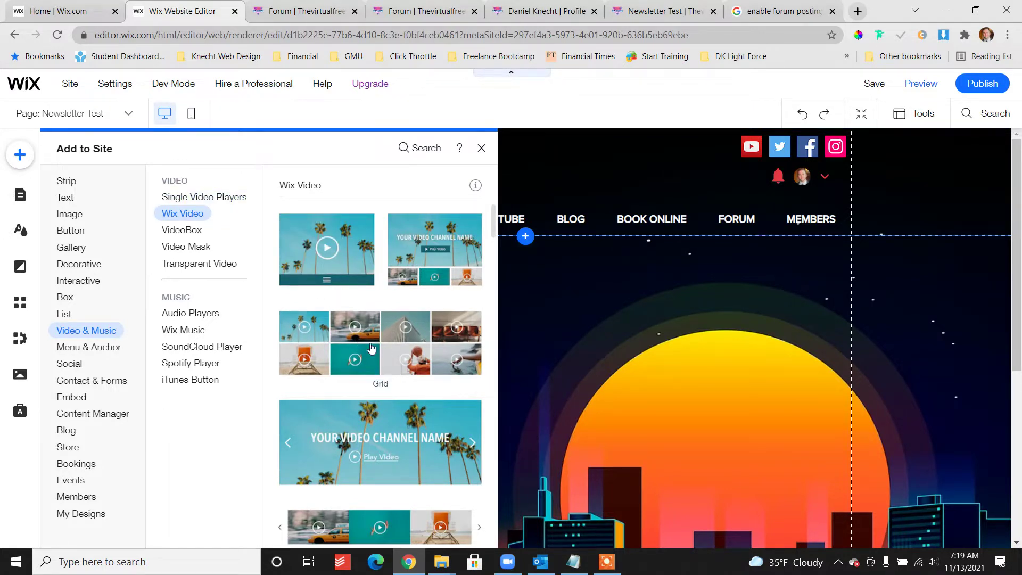
left_click(325, 349)
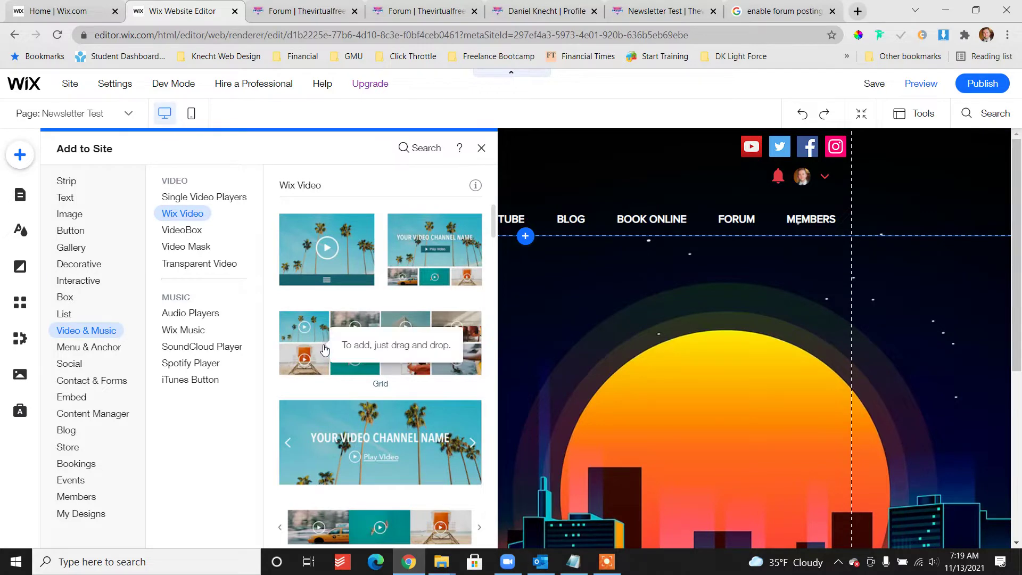
left_click(324, 349)
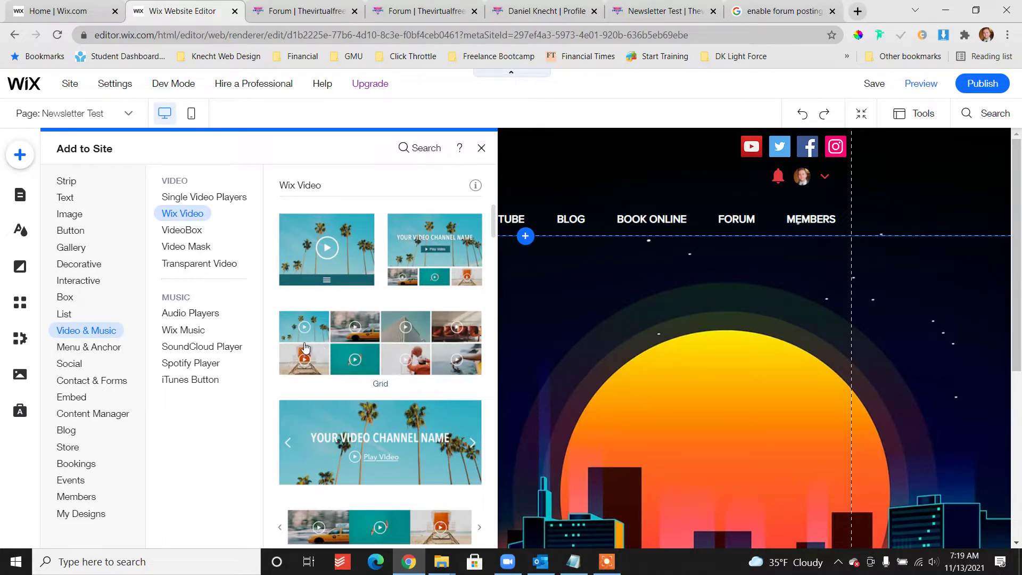
left_click(305, 347)
left_click(304, 346)
left_click(323, 347)
left_click(325, 347)
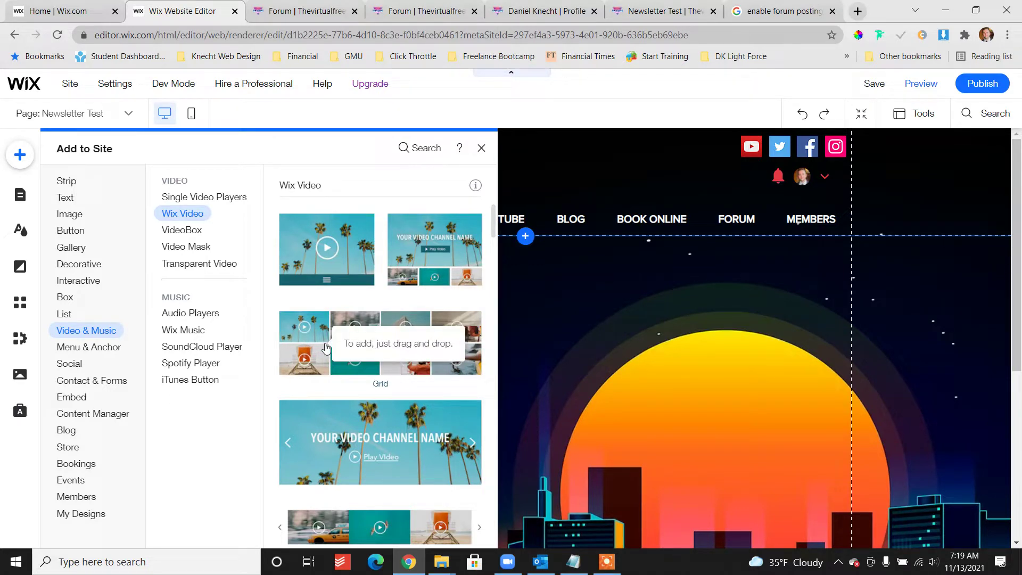
left_click(326, 347)
left_click(326, 347)
left_click_drag(326, 347, 501, 344)
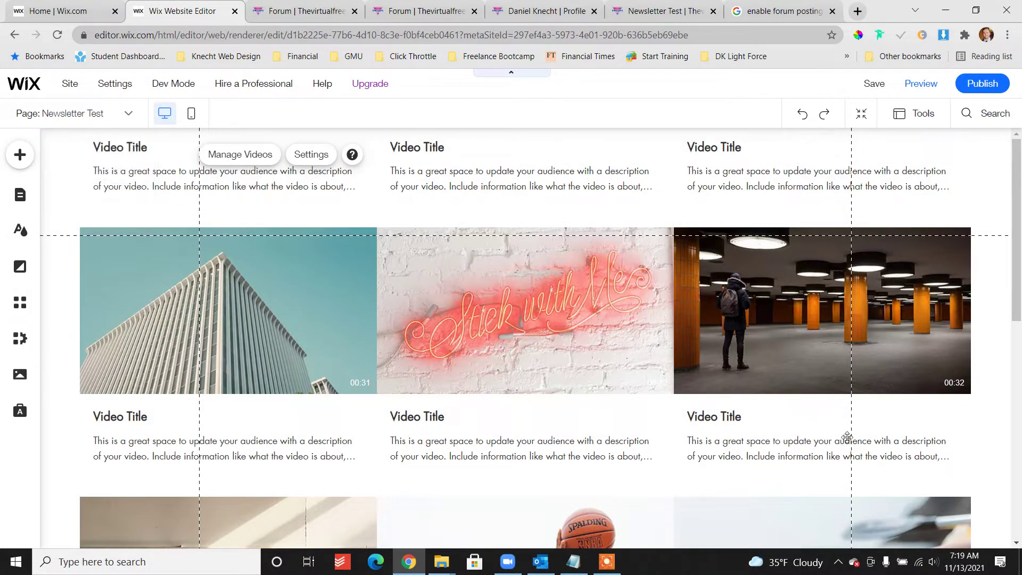
Position the video gallery directly beneath the site header and open Manage Videos
left_click(976, 278)
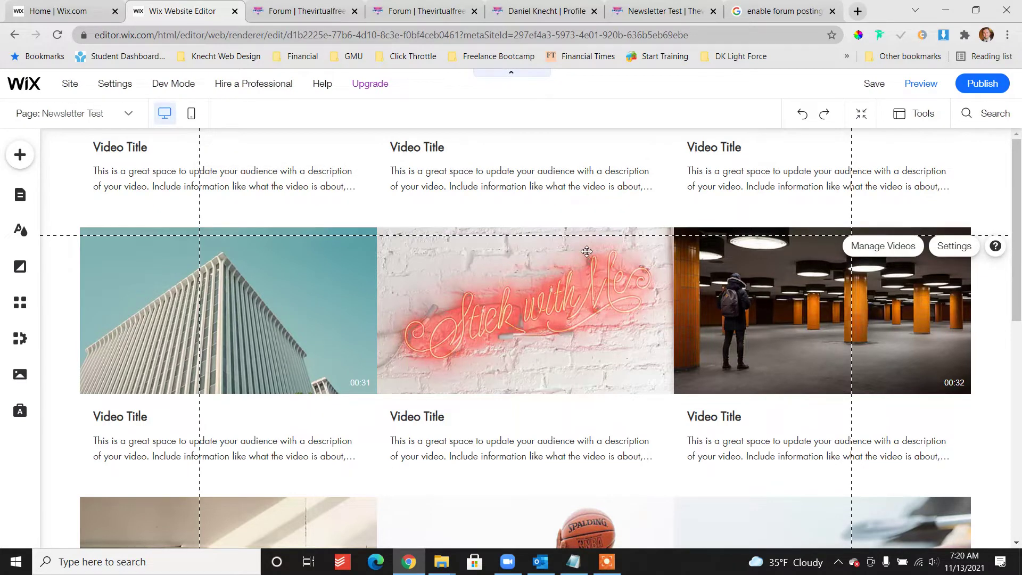
scroll(587, 251, "up", 4)
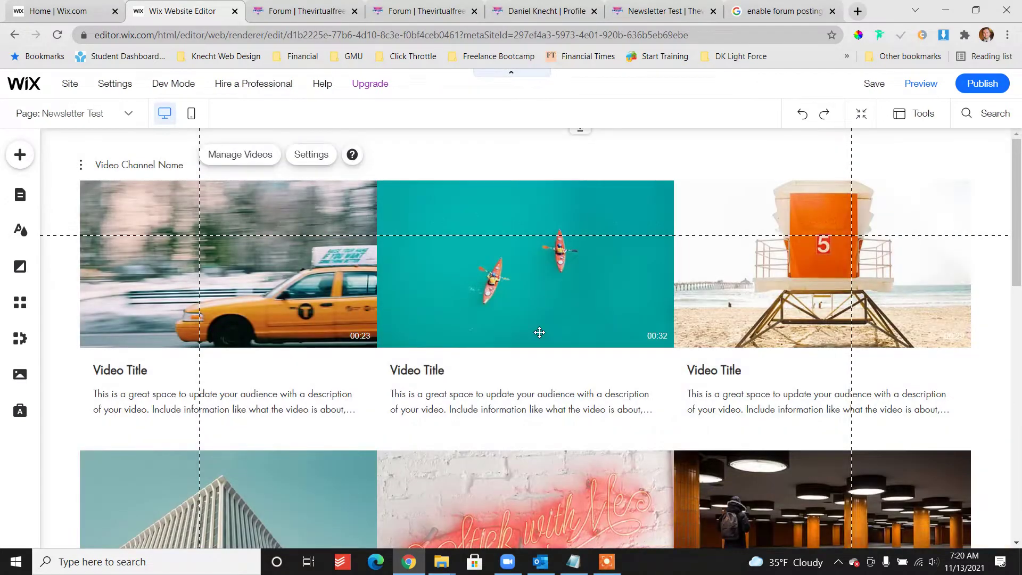
scroll(539, 332, "up", 2)
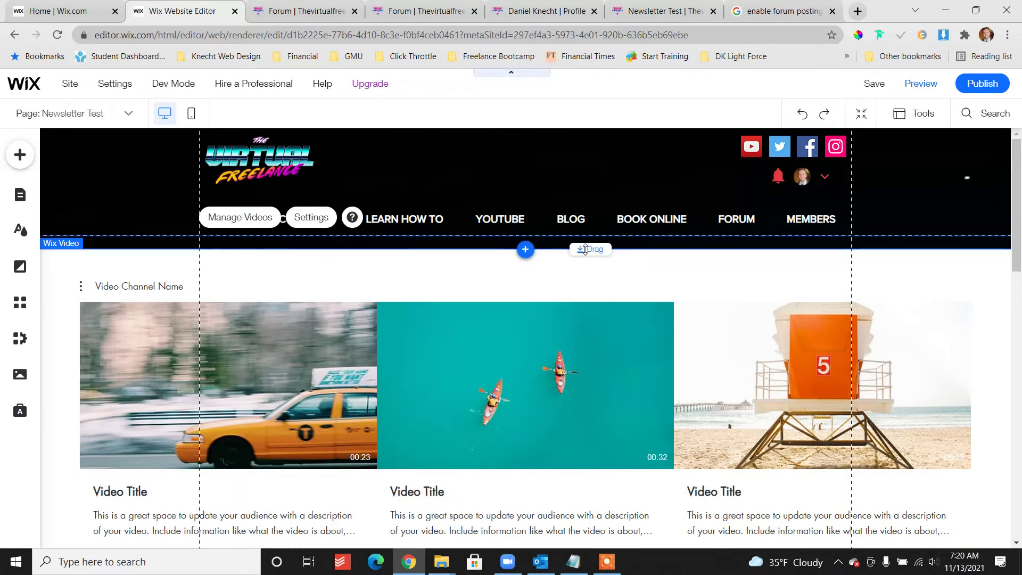
left_click_drag(585, 250, 429, 144)
left_click_drag(521, 272, 511, 320)
left_click_drag(581, 278, 579, 203)
left_click_drag(553, 247, 552, 246)
left_click(254, 212)
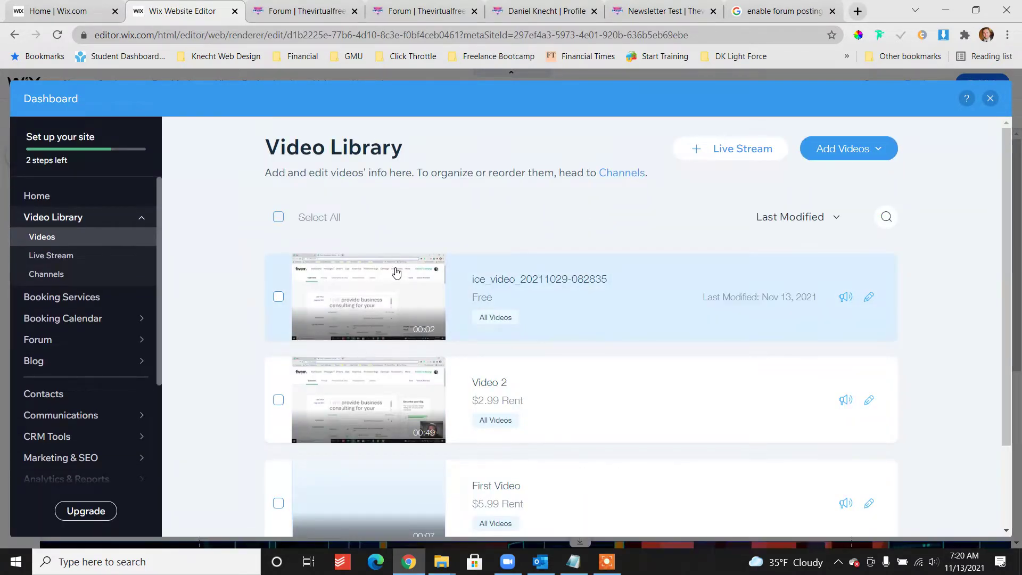
Review the video upload sources and select all three videos in the library
left_click(852, 149)
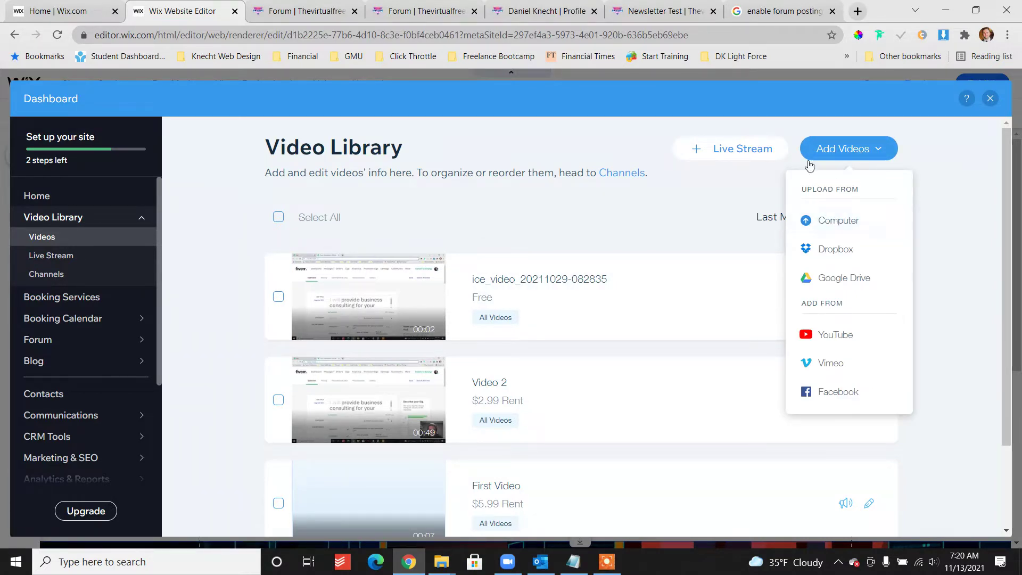
left_click(346, 143)
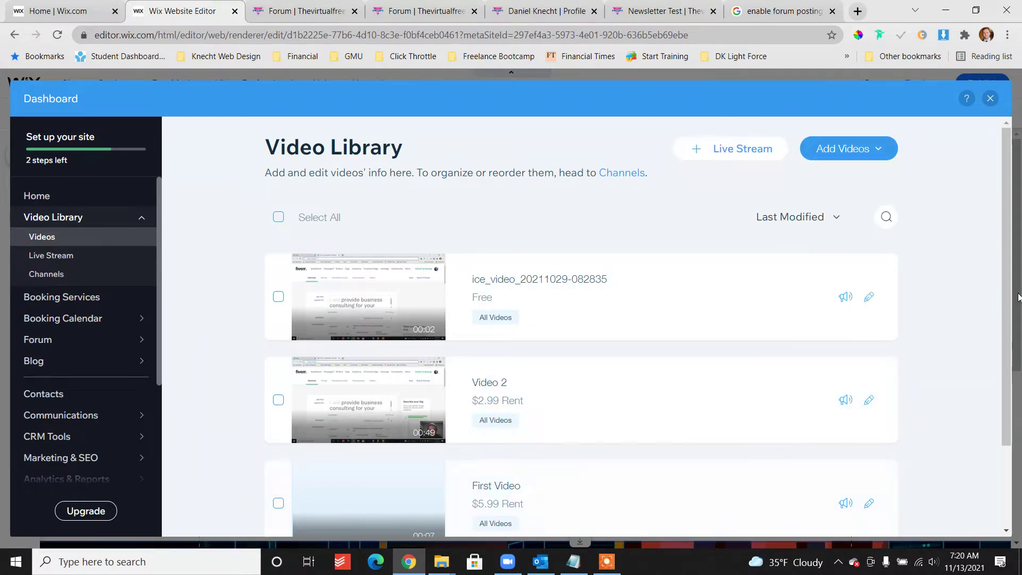
scroll(346, 255, "down", 2)
scroll(329, 256, "down", 1)
scroll(342, 403, "up", 3)
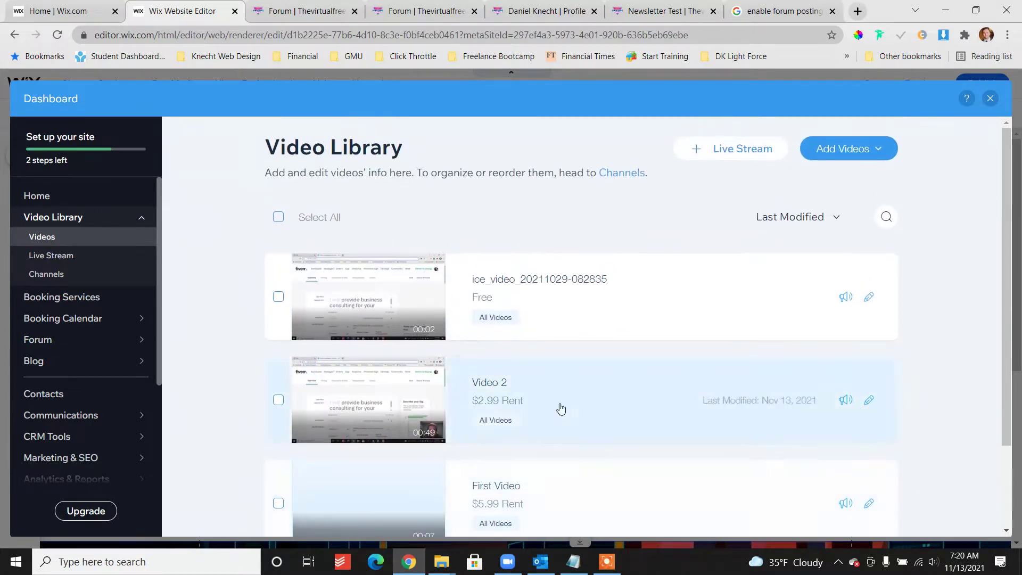
left_click(278, 297)
scroll(298, 298, "down", 2)
left_click(278, 336)
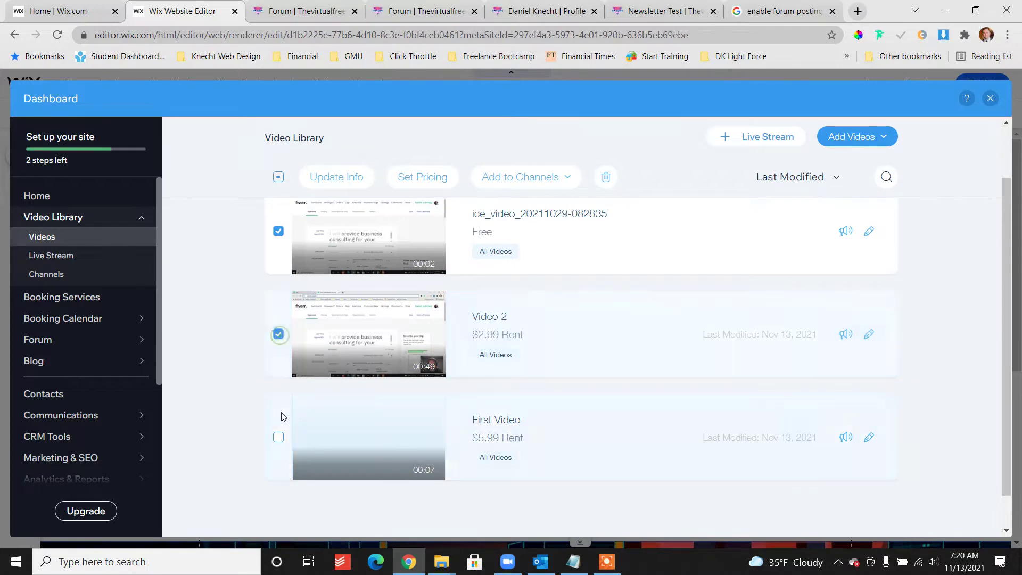
left_click(277, 437)
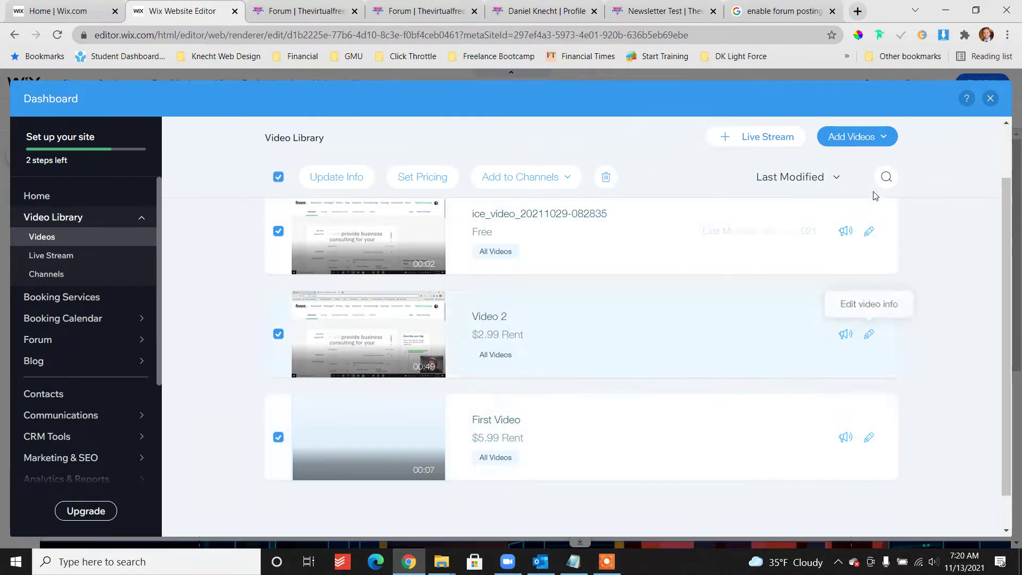
Check the channel options for the selected videos, then close the Video Library
left_click(830, 138)
left_click(813, 142)
scroll(474, 338, "down", 1)
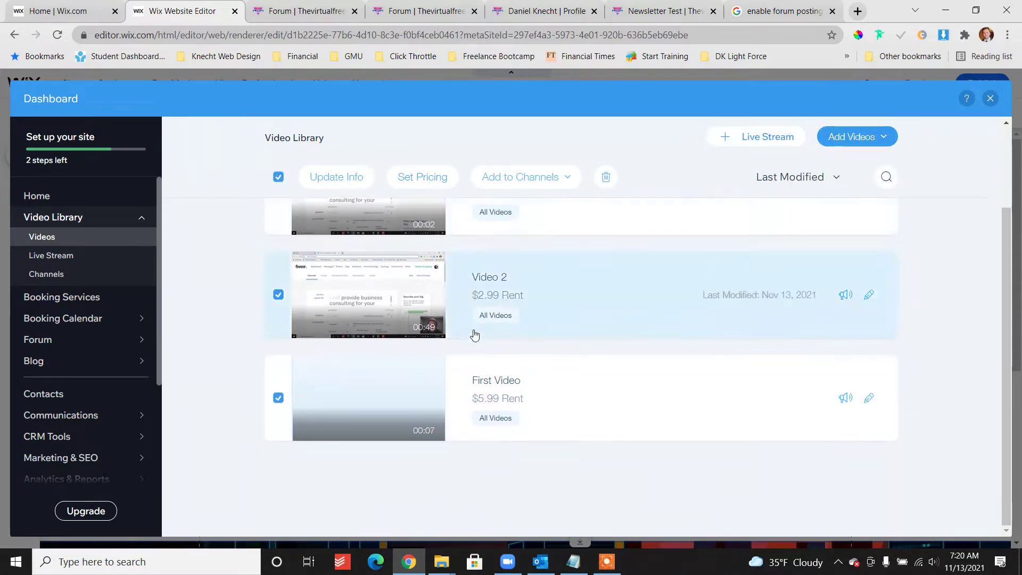
scroll(473, 337, "up", 3)
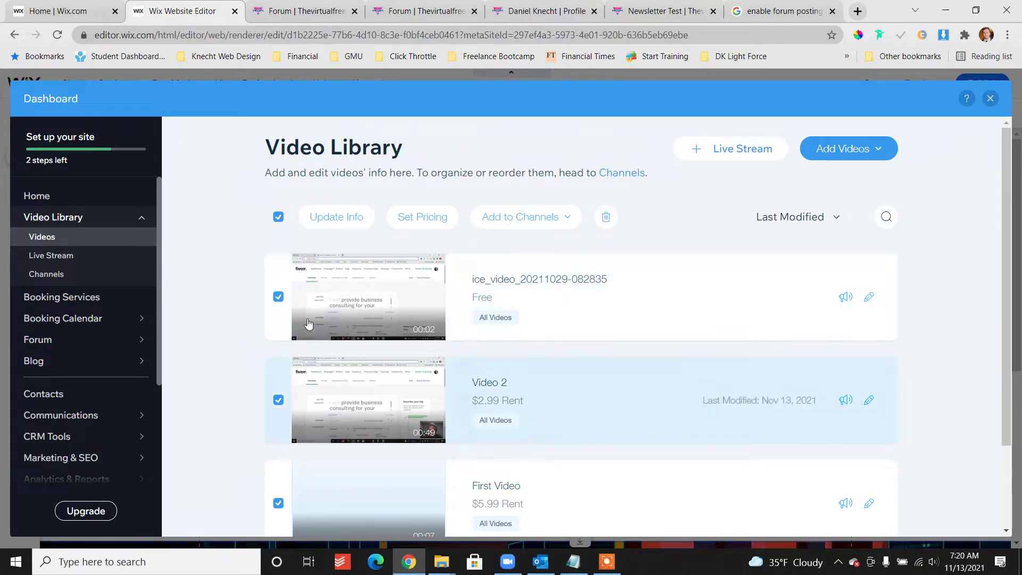
left_click(510, 221)
left_click(490, 187)
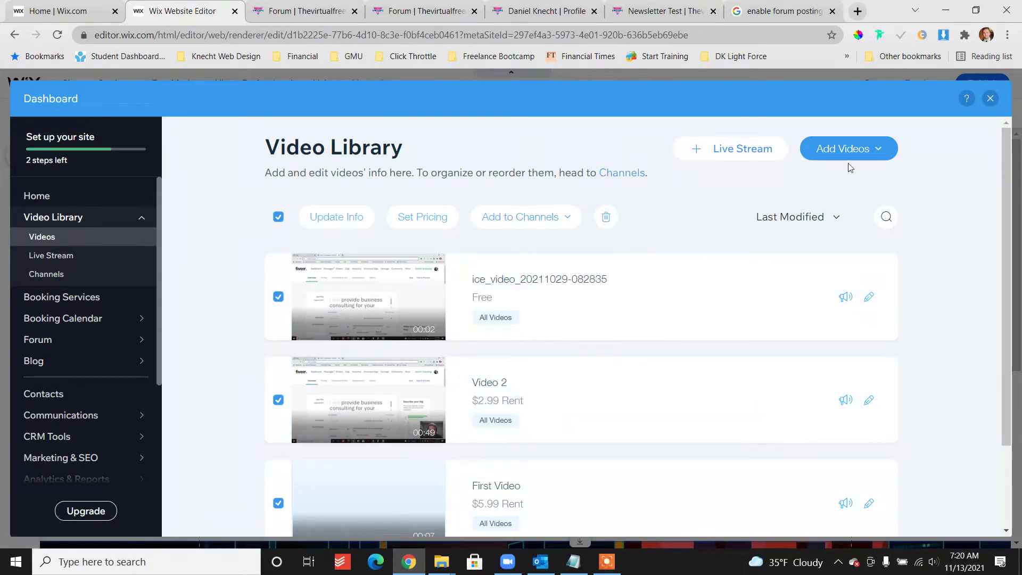
left_click(987, 97)
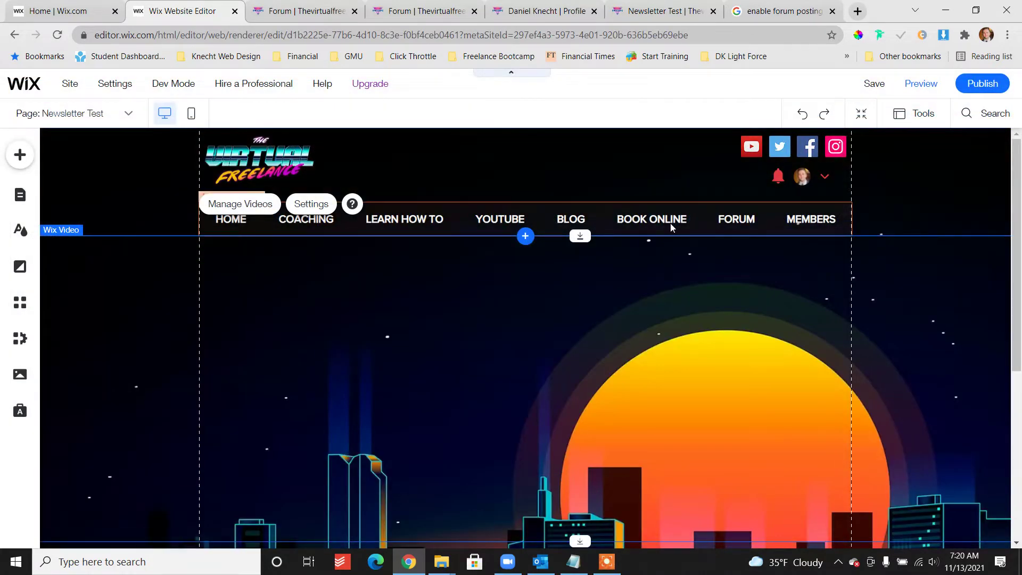
scroll(716, 351, "down", 1)
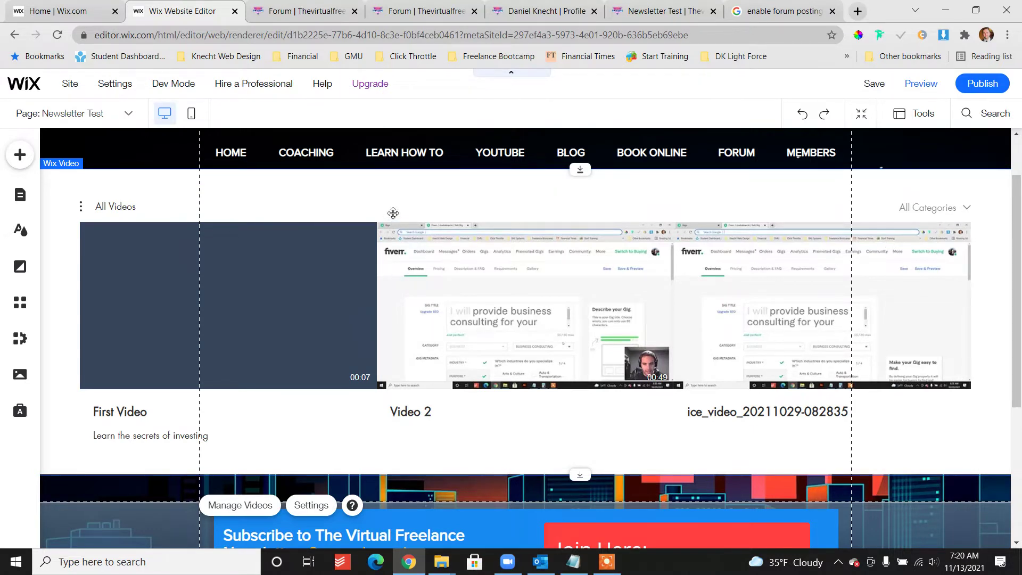
scroll(372, 242, "up", 1)
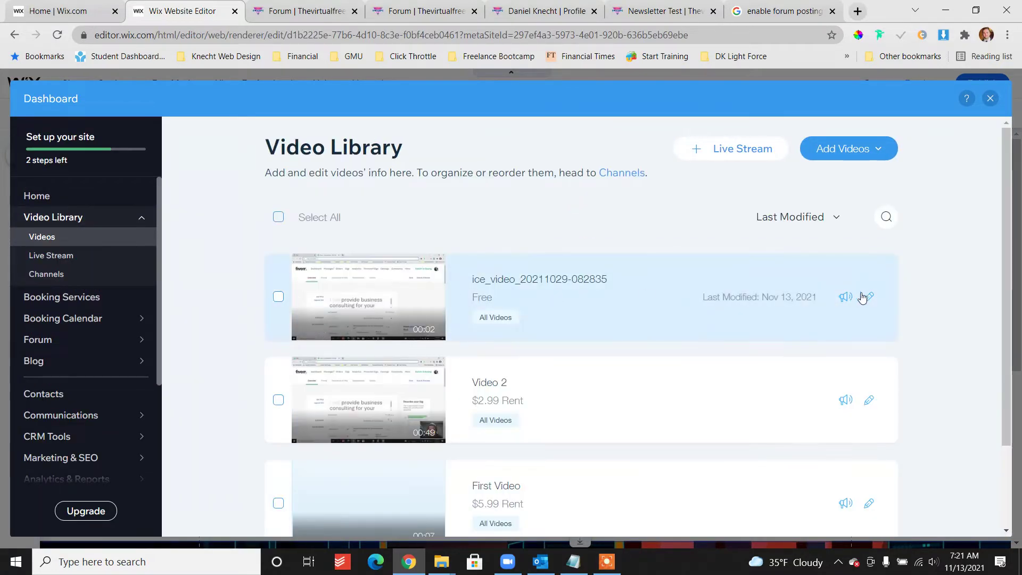
left_click(870, 299)
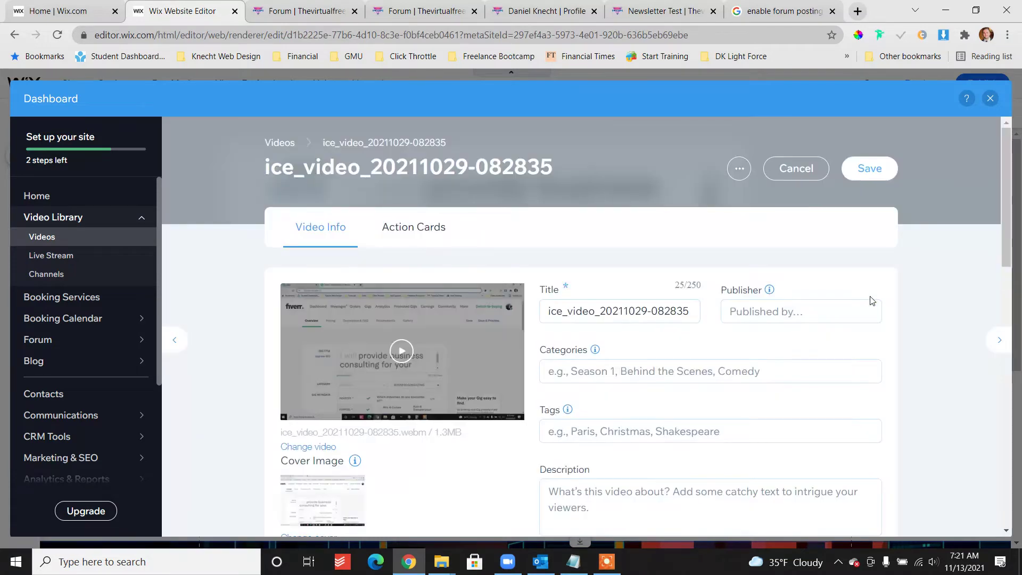
triple_click(567, 318)
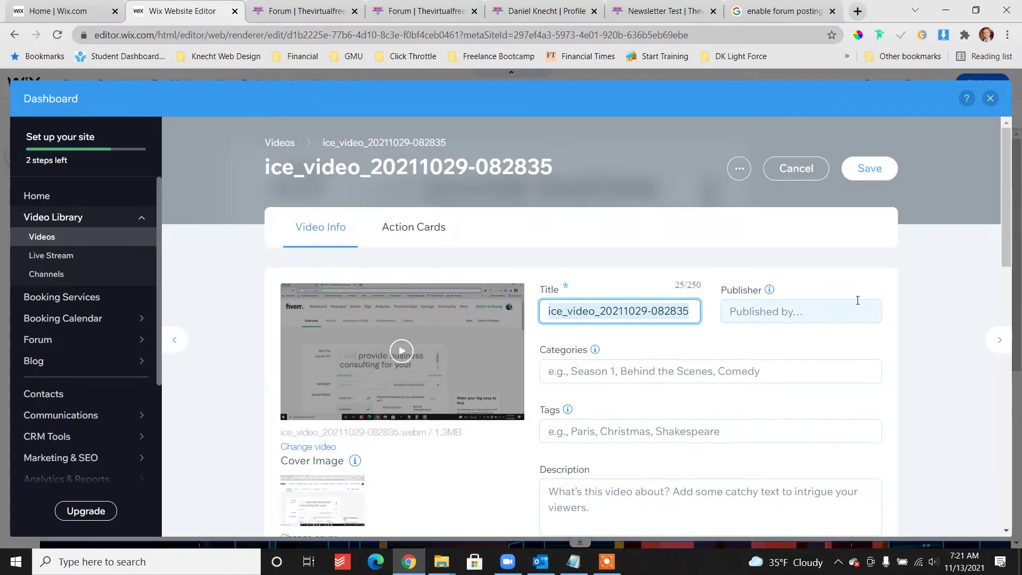
type("Video 1")
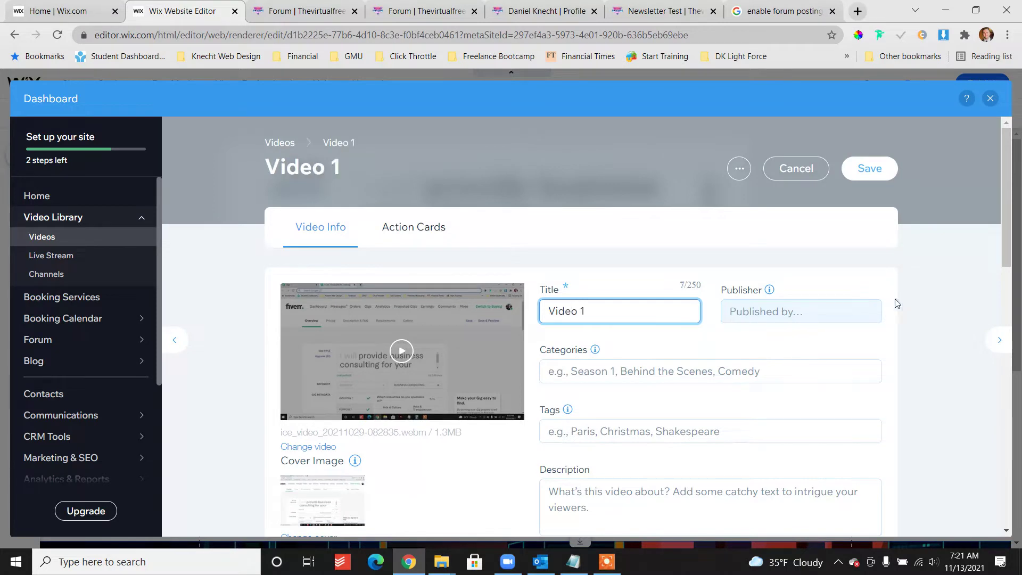
left_click(778, 315)
type("D Knecht")
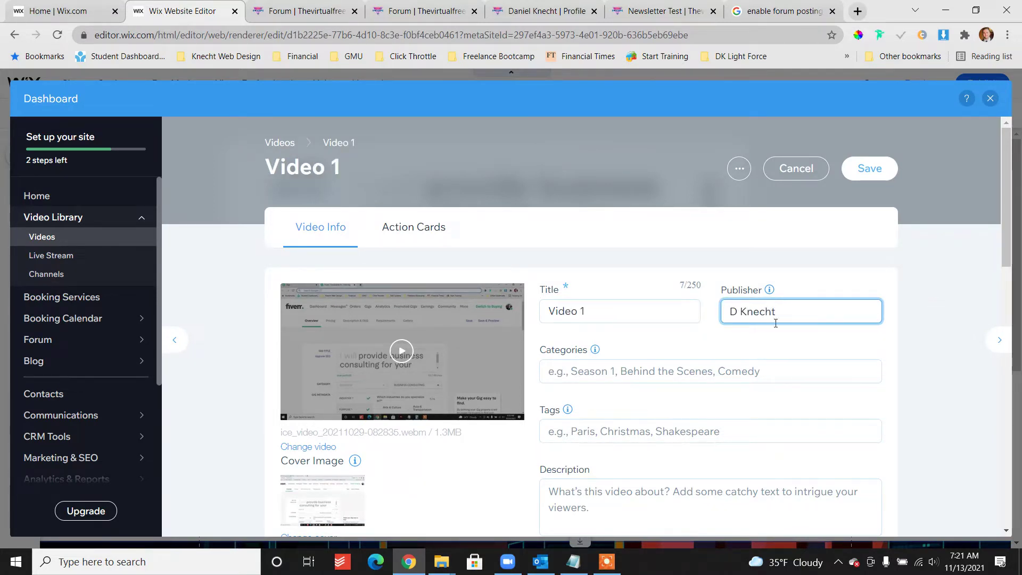
key("ctrl+a")
type("DK Web D")
scroll(653, 311, "down", 1)
Enter the description 'Description about the first video. You can now learn all my secrets.'
left_click(626, 309)
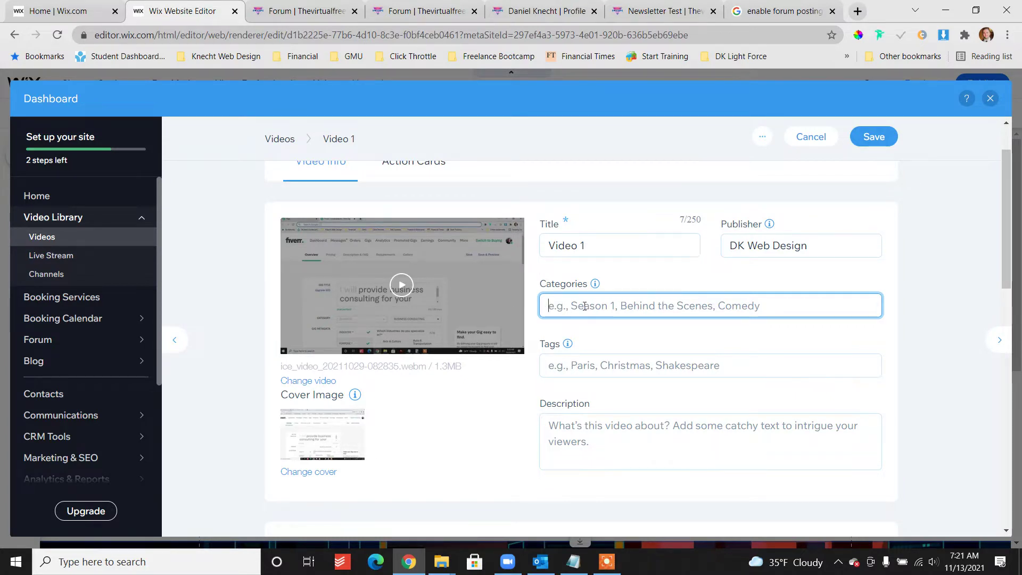
scroll(574, 306, "down", 2)
scroll(555, 298, "up", 2)
mouse_move(321, 433)
scroll(392, 456, "down", 2)
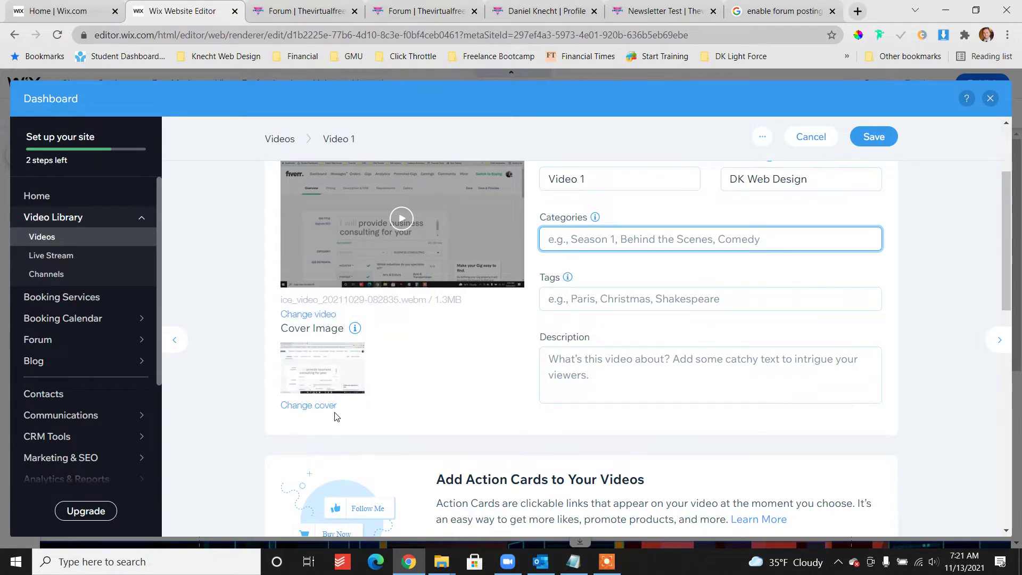
scroll(490, 376, "down", 2)
left_click(612, 302)
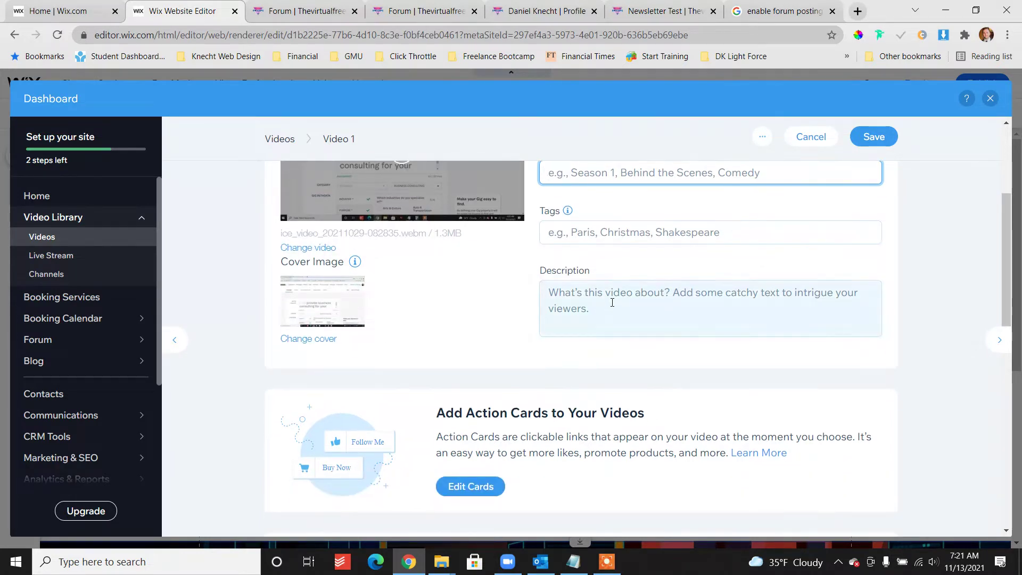
scroll(651, 313, "up", 2)
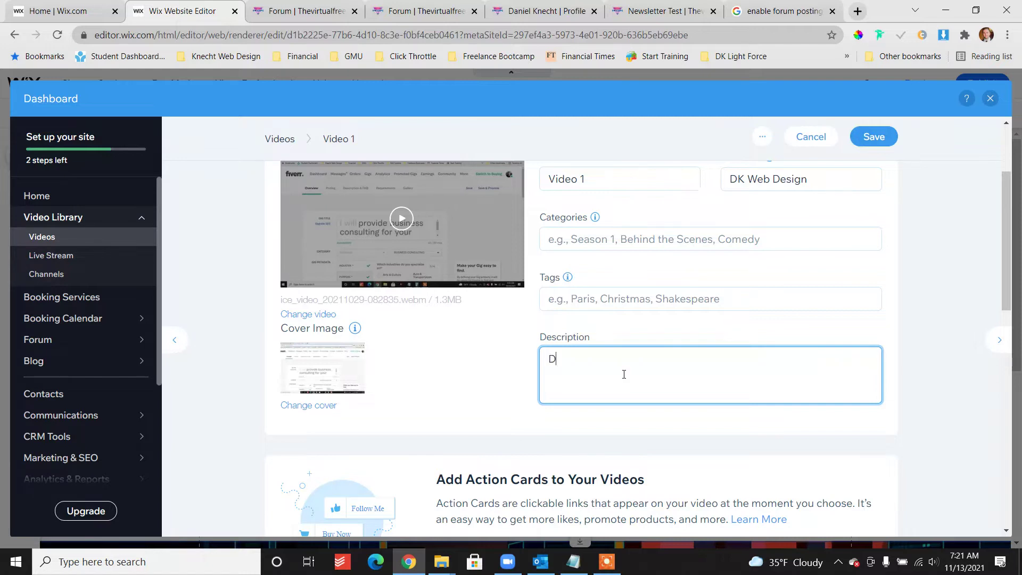
type("scription about the")
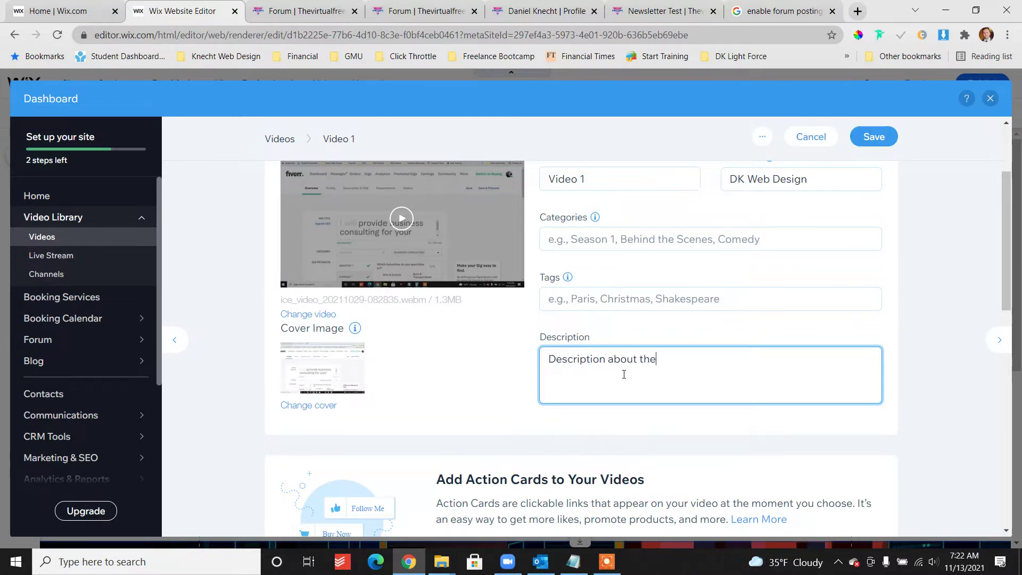
type(" first f")
type("u")
key("BackSpace")
type("ideo")
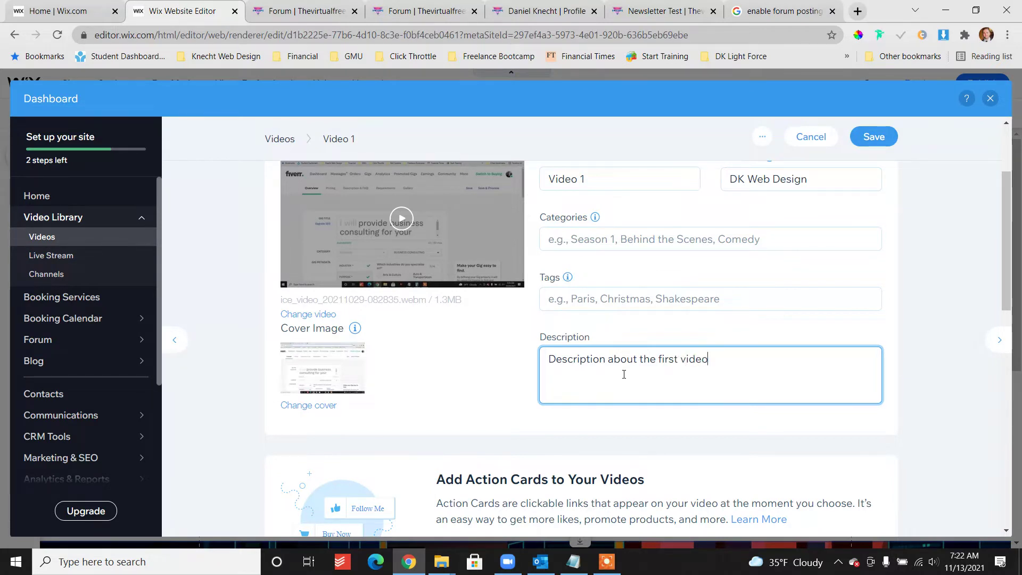
type(". You can now learn all my se")
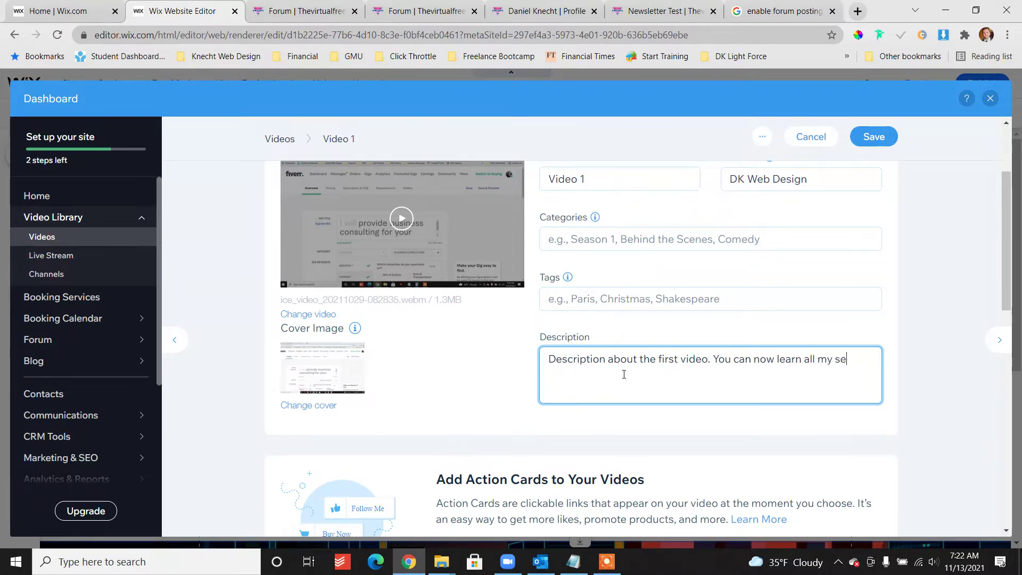
type("crets.")
Switch Video 1's channel pricing from Free to Paid
left_click(495, 381)
scroll(495, 381, "down", 4)
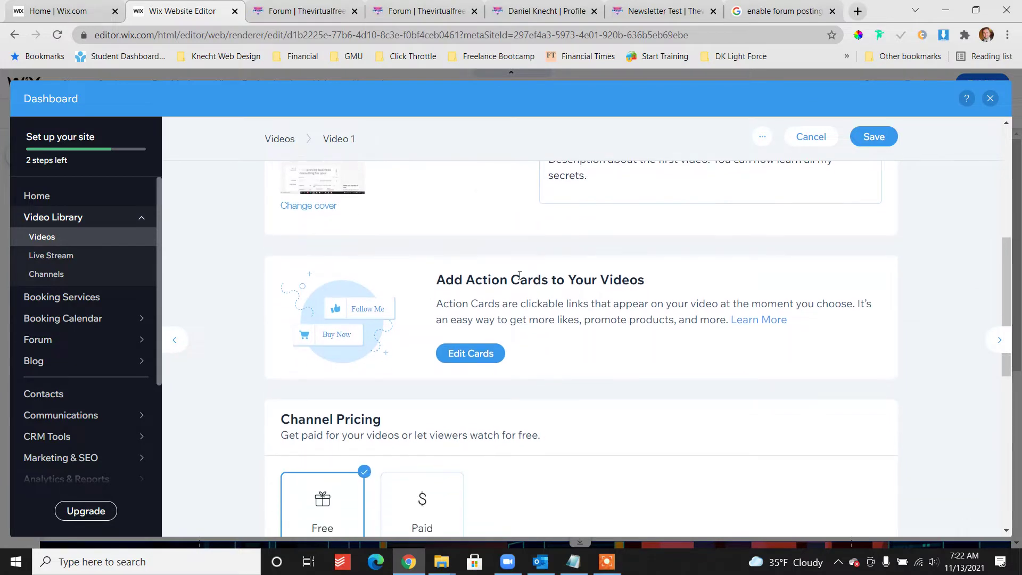
scroll(563, 284, "down", 1)
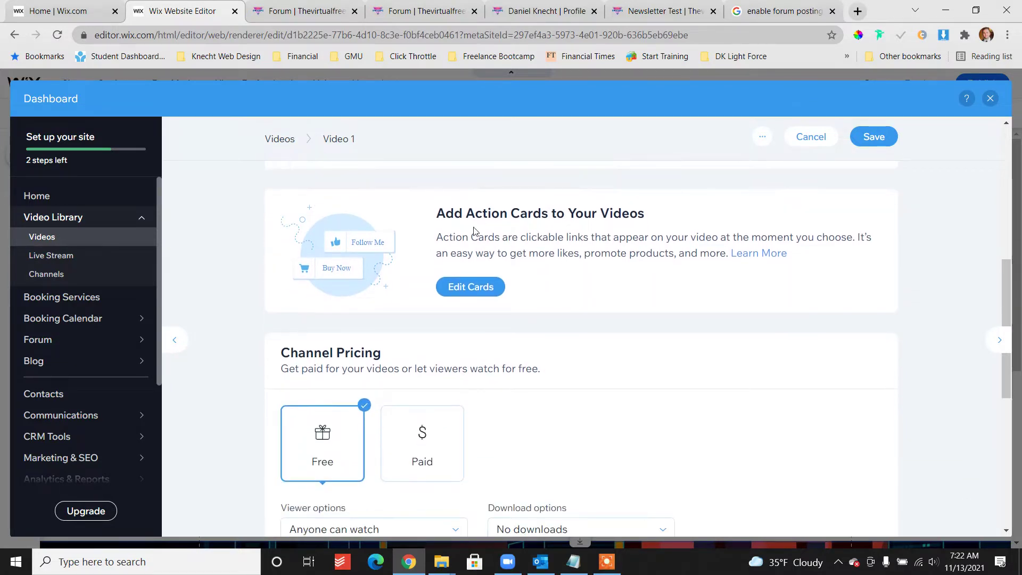
scroll(457, 325, "down", 2)
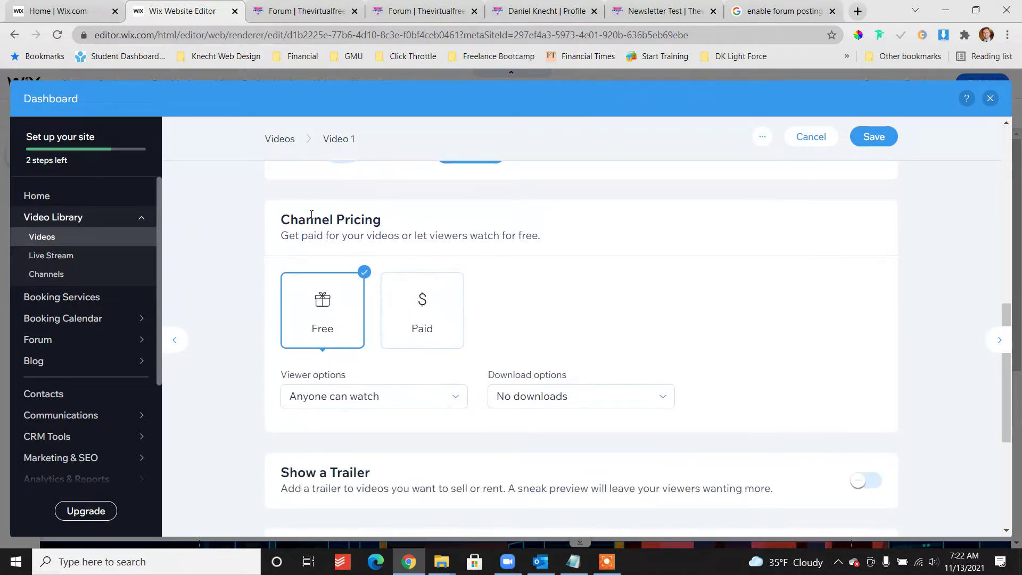
left_click(434, 319)
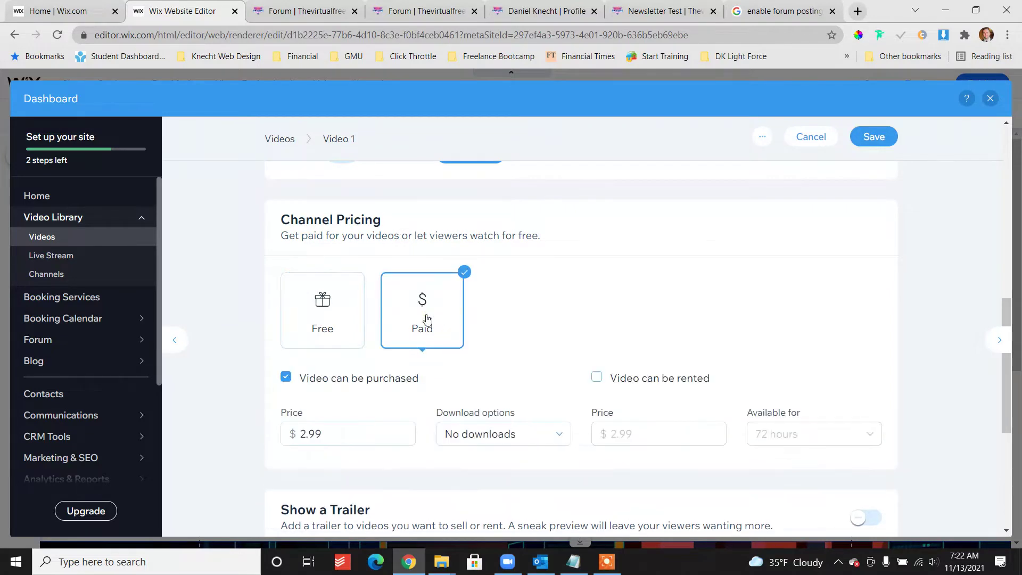
left_click(331, 319)
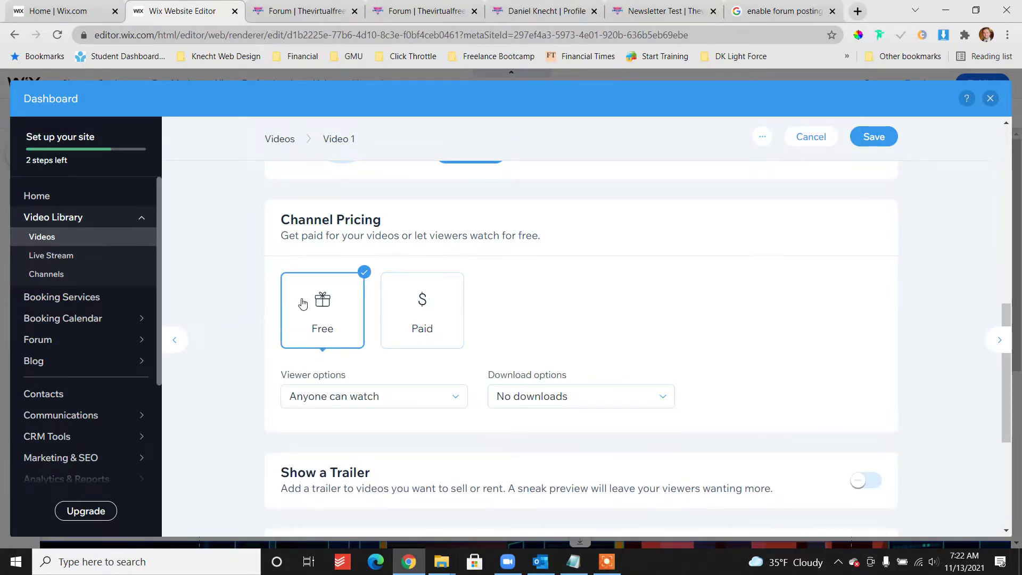
left_click(415, 306)
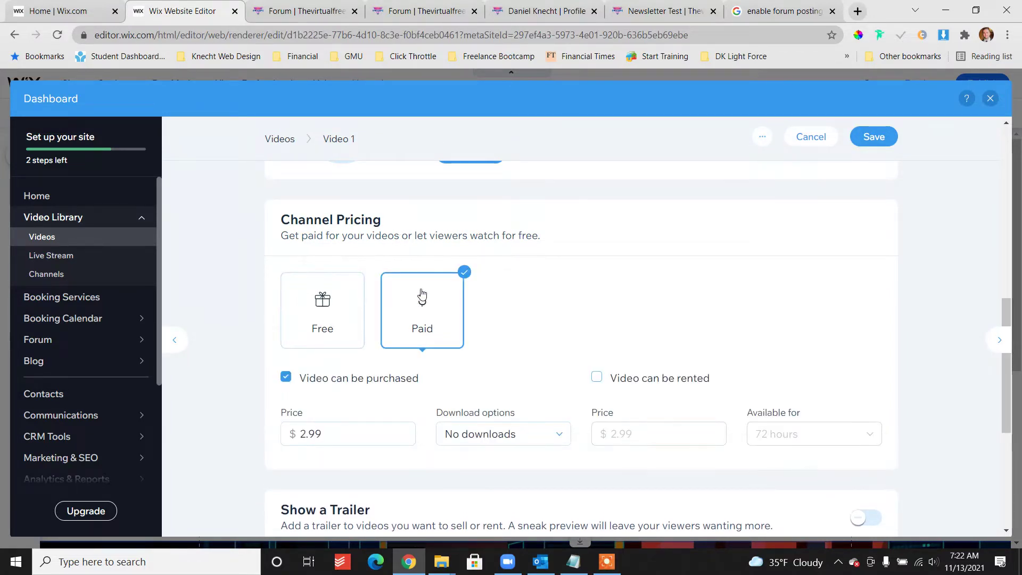
scroll(796, 318, "up", 10)
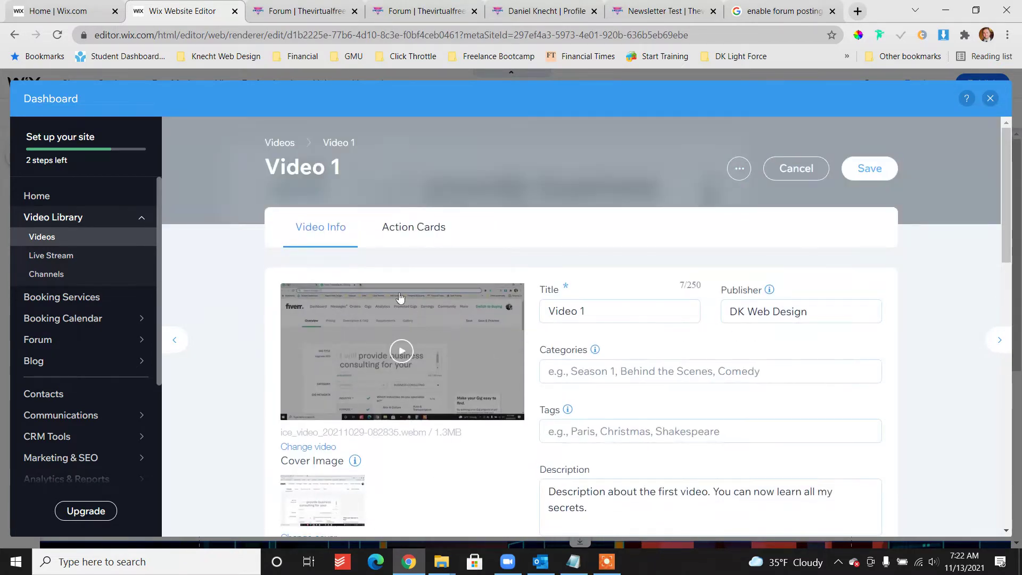
scroll(691, 309, "down", 5)
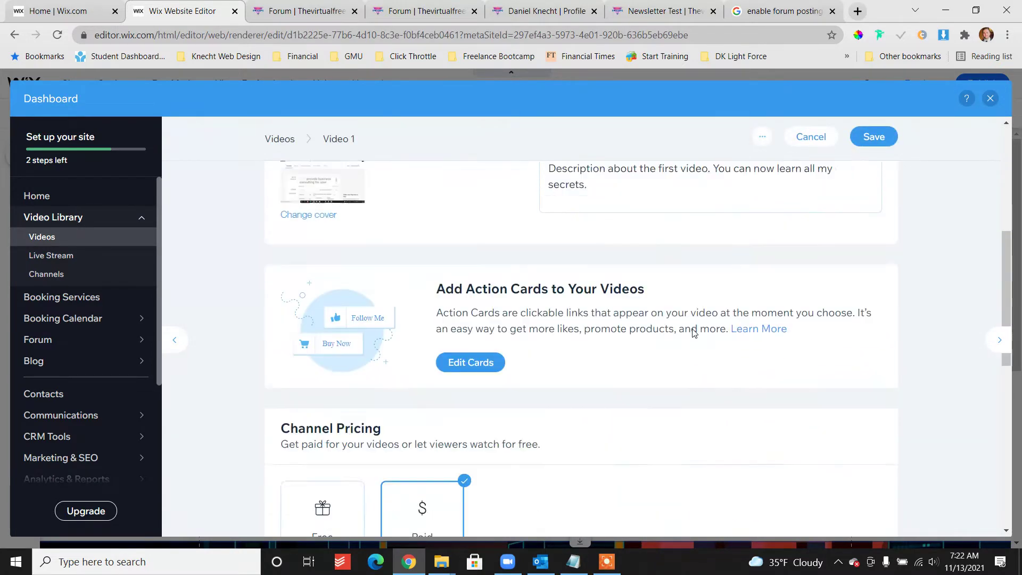
scroll(590, 331, "down", 4)
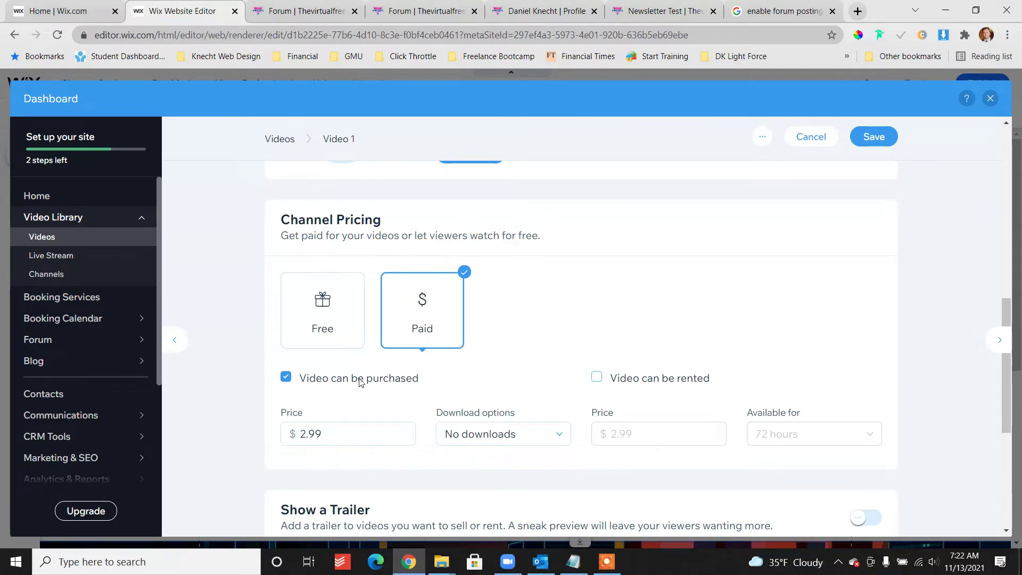
Make Video 1 rent-only at $25.00 for a 72-hour rental period
left_click(283, 378)
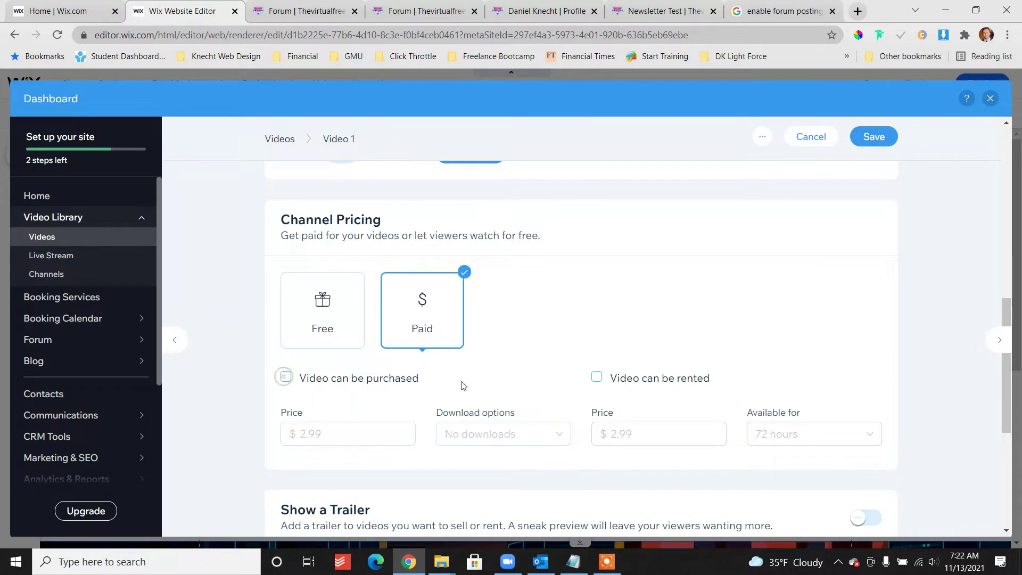
left_click(597, 377)
left_click(661, 432)
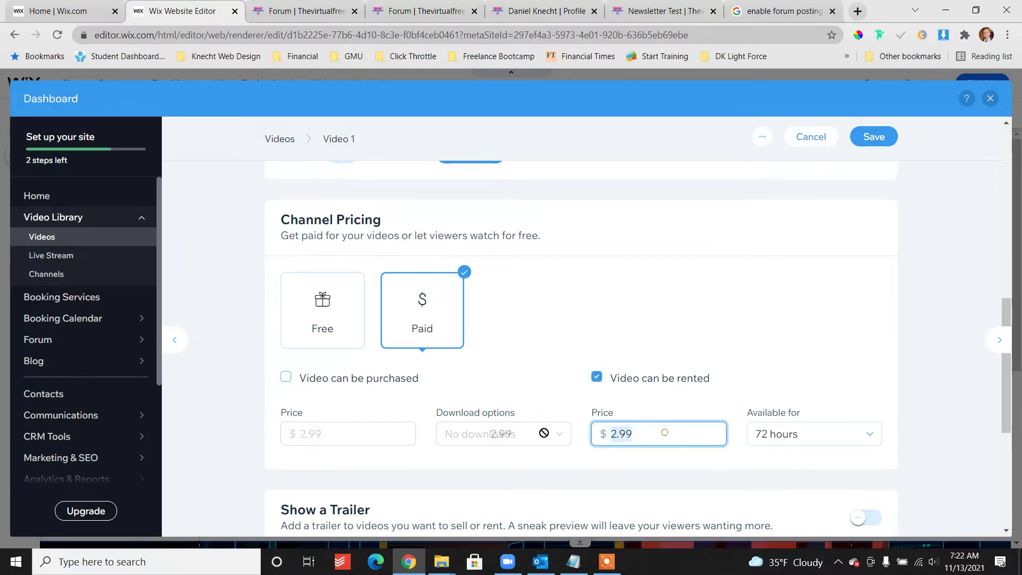
type("500")
left_click(834, 362)
left_click(776, 434)
scroll(788, 416, "down", 1)
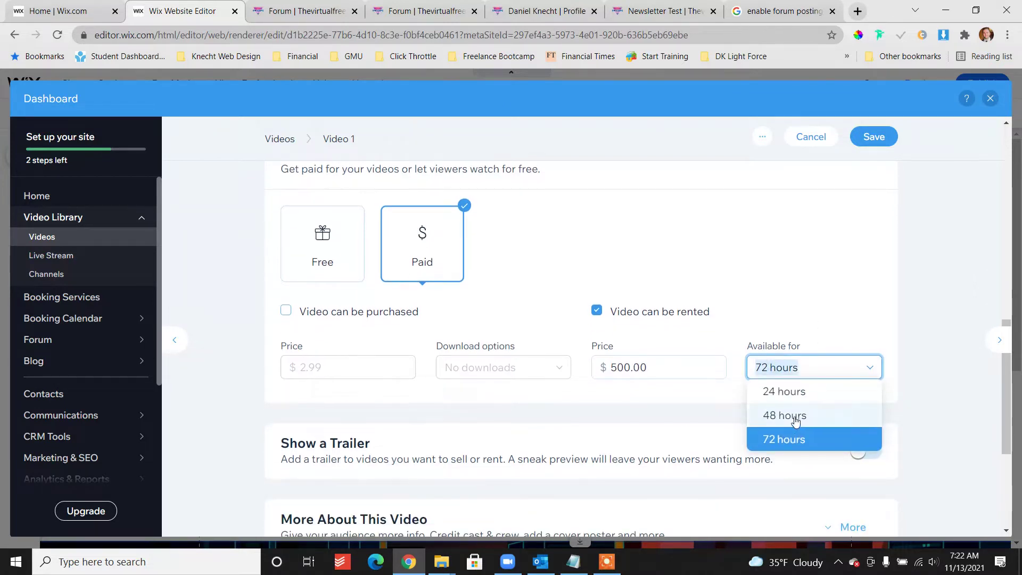
left_click(870, 320)
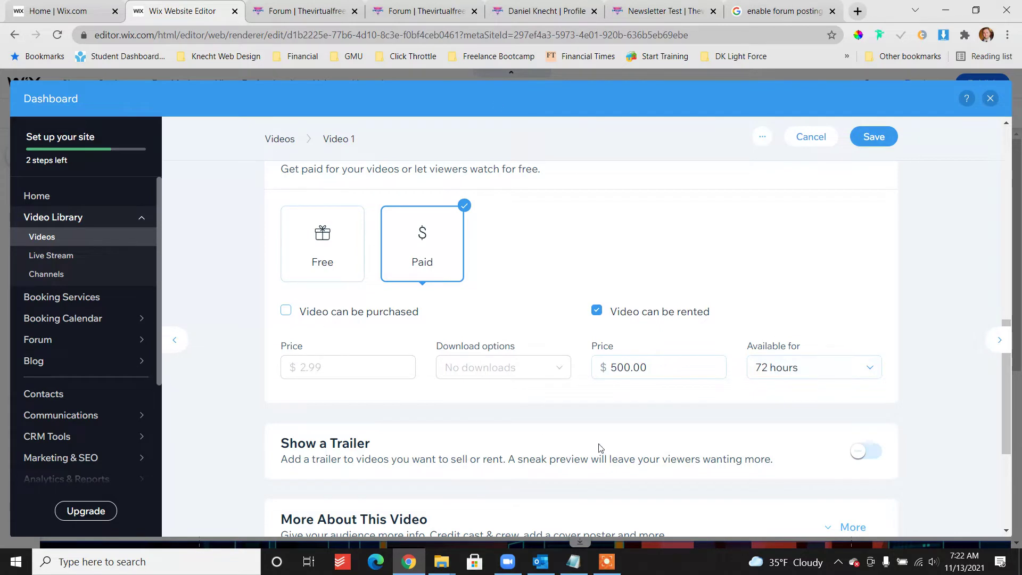
left_click(701, 370)
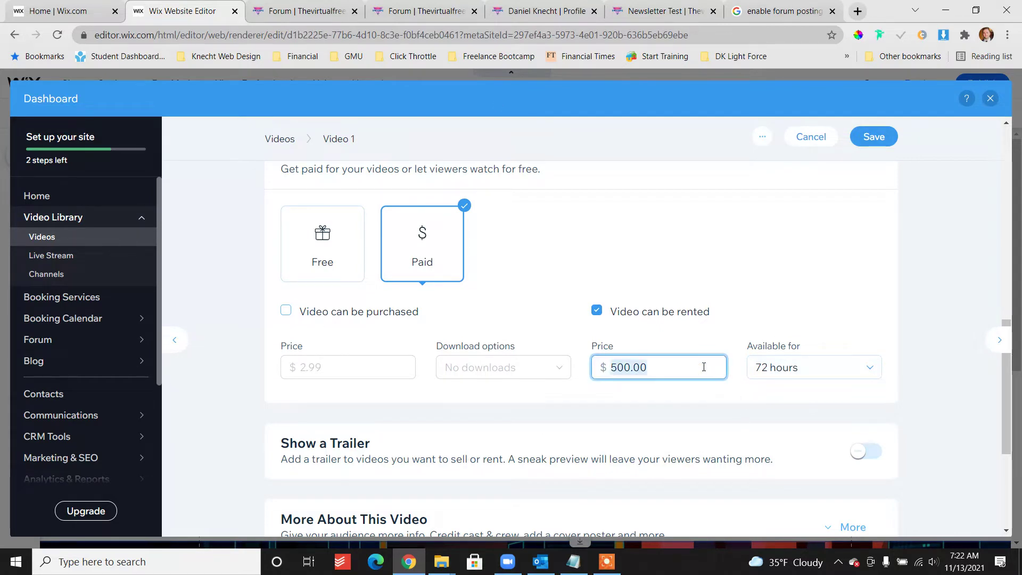
type("25")
left_click(857, 286)
Turn on a trailer of the first 20 seconds and save Video 1
scroll(673, 420, "down", 2)
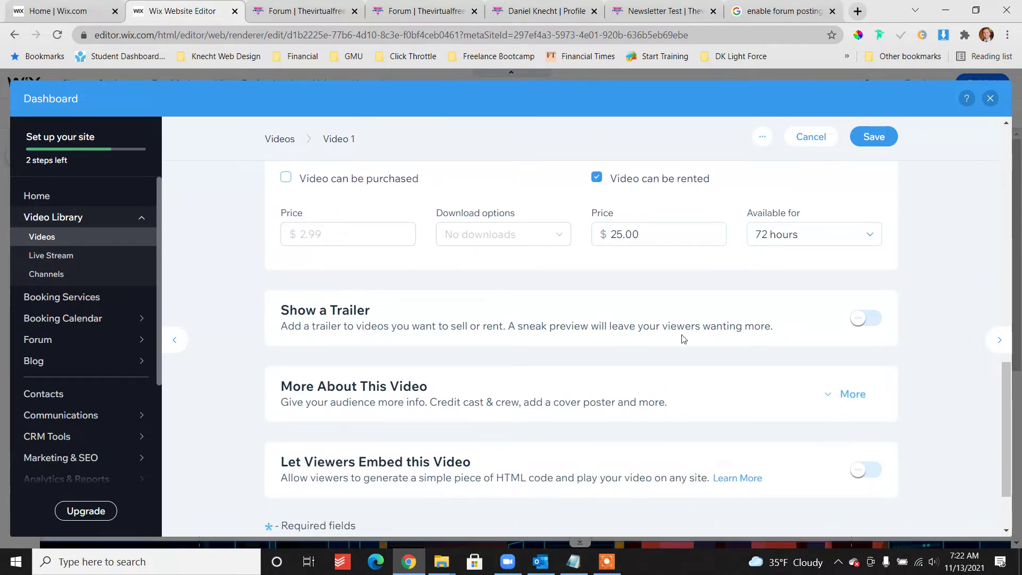
left_click(863, 318)
scroll(350, 316, "down", 1)
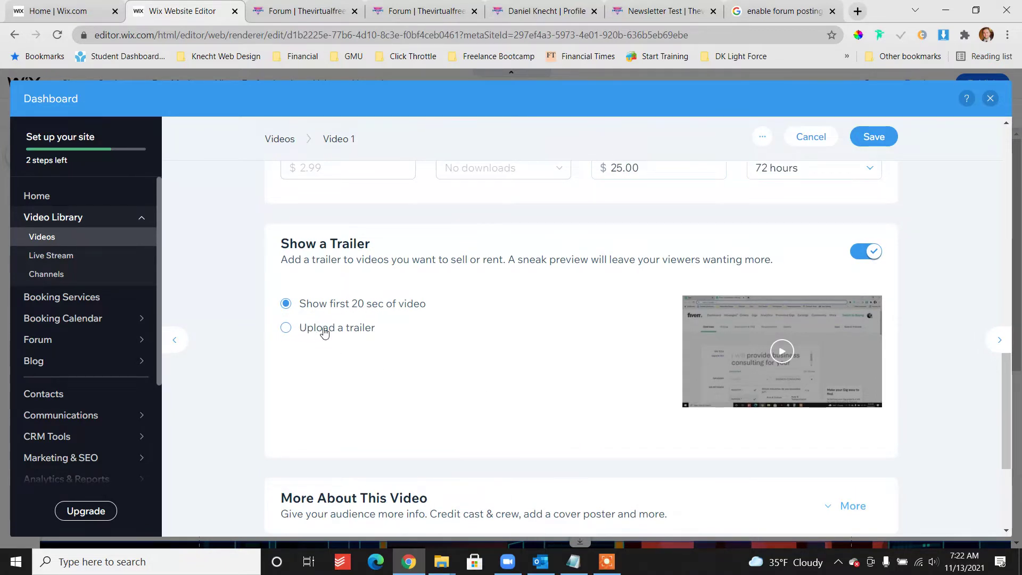
scroll(381, 337, "down", 3)
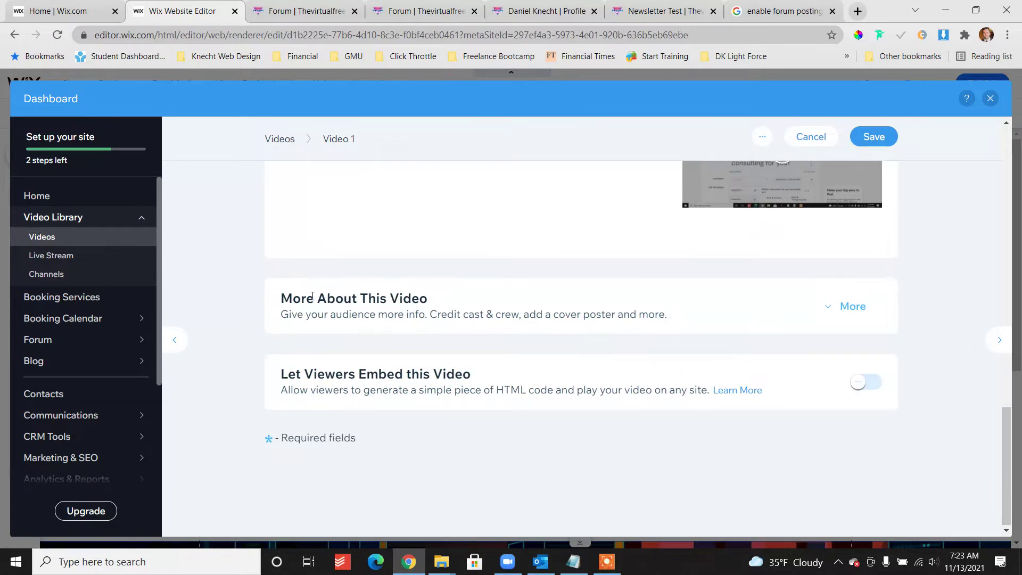
left_click(834, 312)
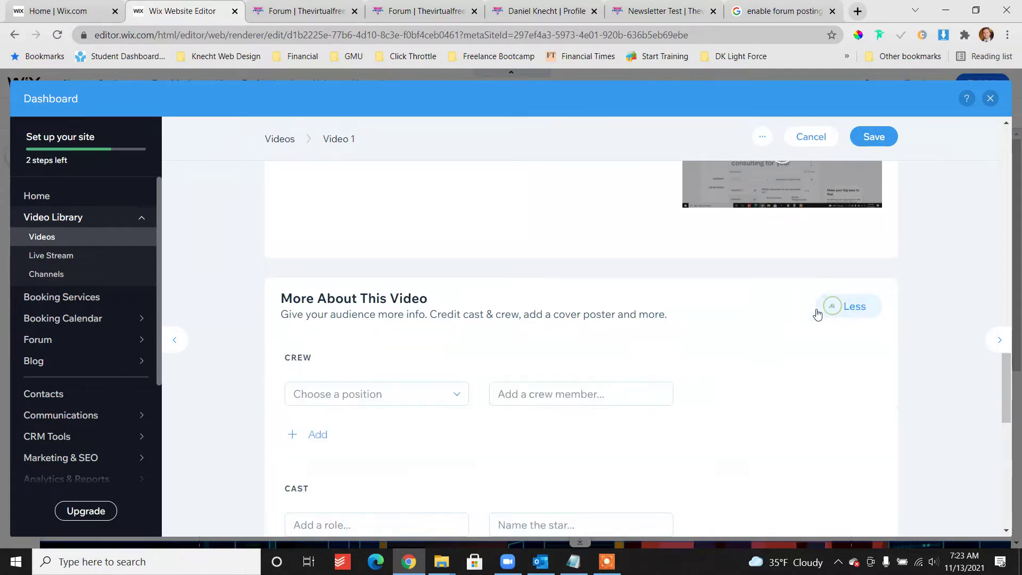
scroll(566, 418, "down", 7)
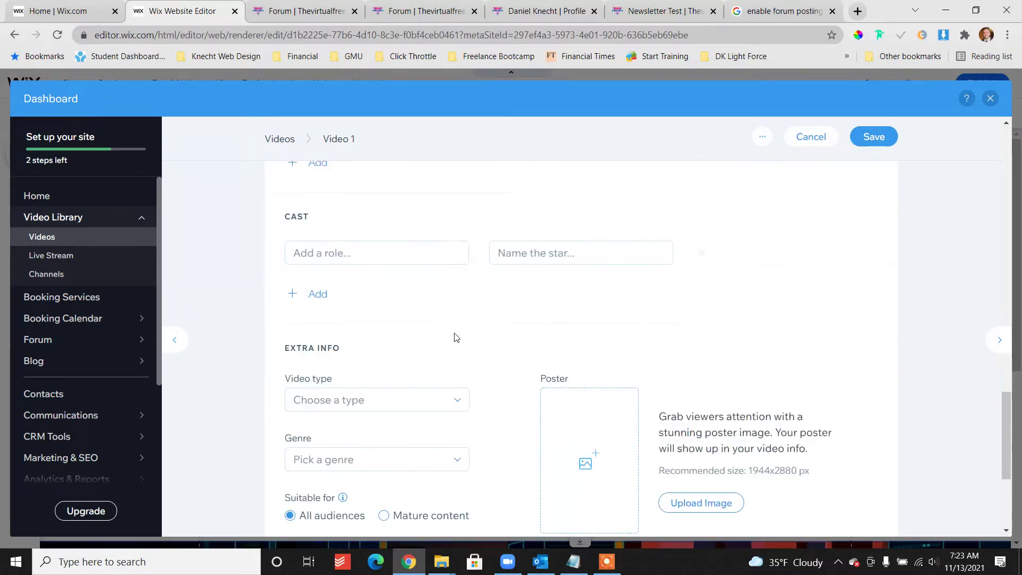
scroll(338, 365, "down", 1)
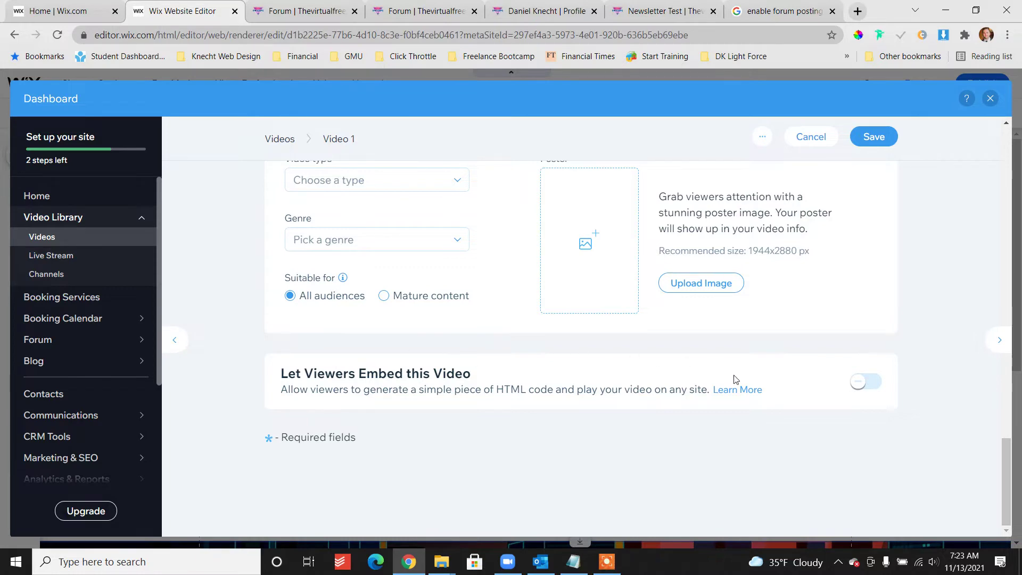
scroll(935, 283, "up", 15)
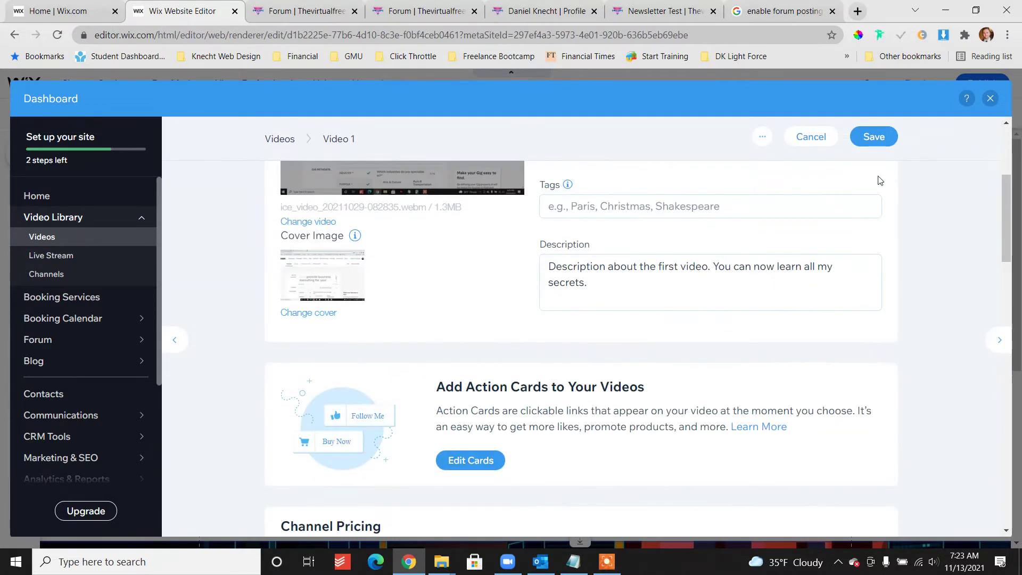
left_click(871, 139)
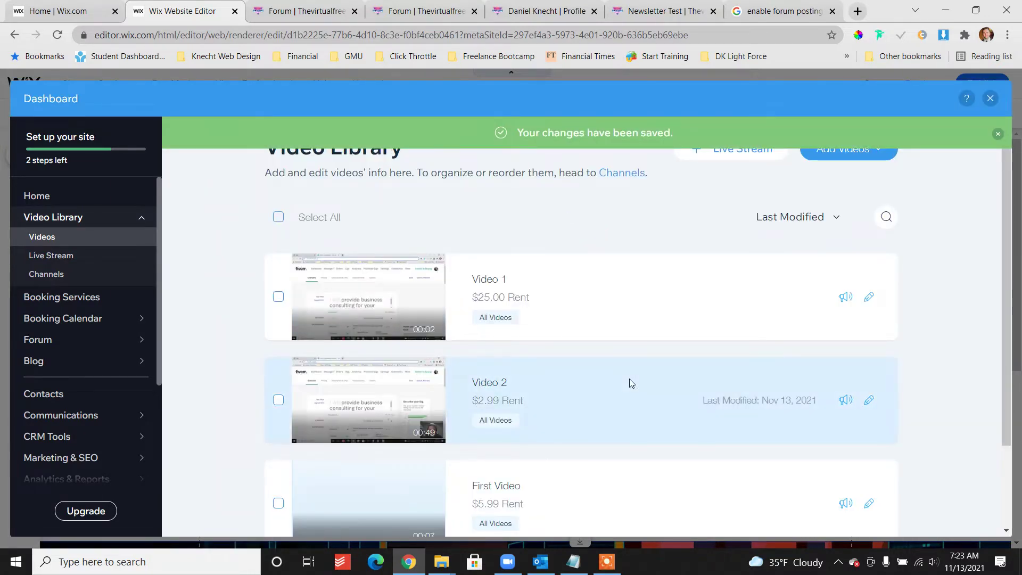
Look through First Video's settings and cancel, keeping it a $5.99 rental
scroll(629, 319, "down", 2)
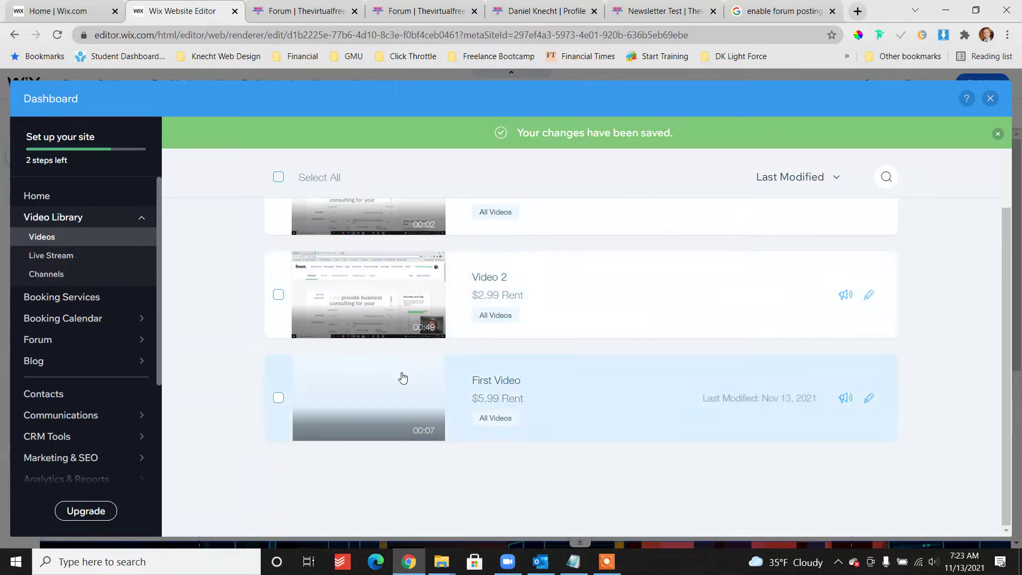
left_click(870, 400)
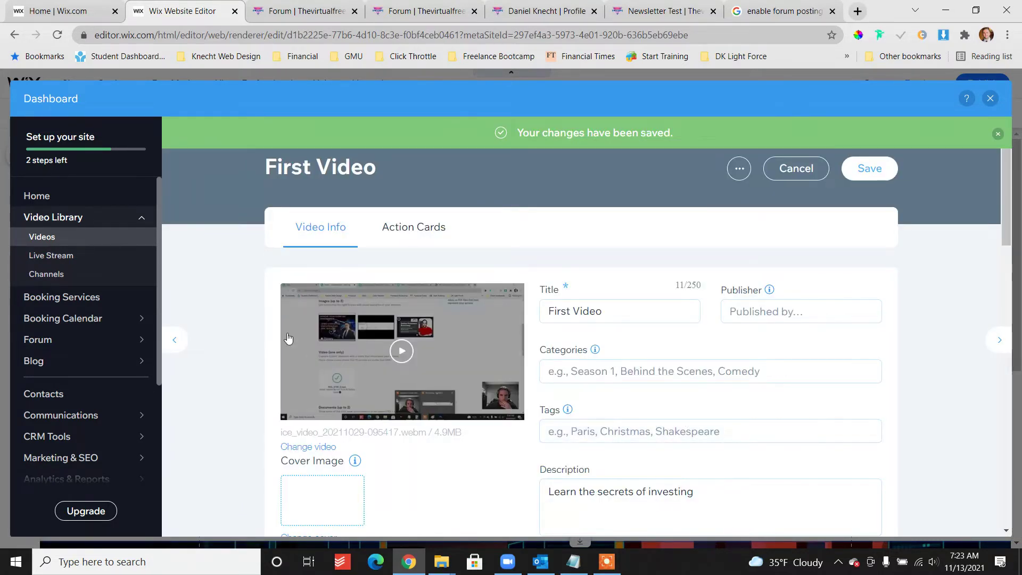
scroll(288, 334, "down", 13)
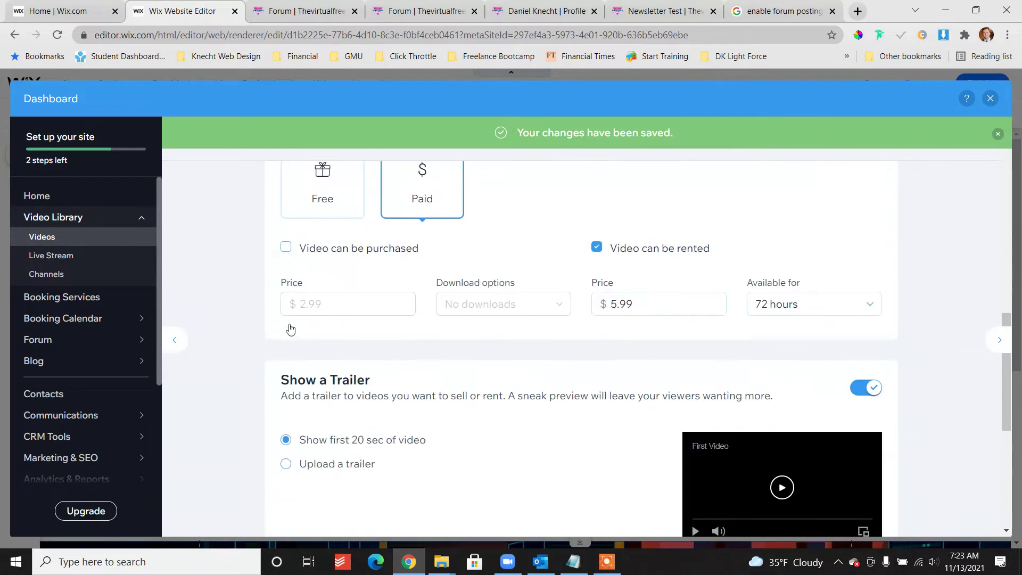
scroll(287, 330, "down", 6)
scroll(281, 329, "up", 3)
scroll(281, 329, "up", 12)
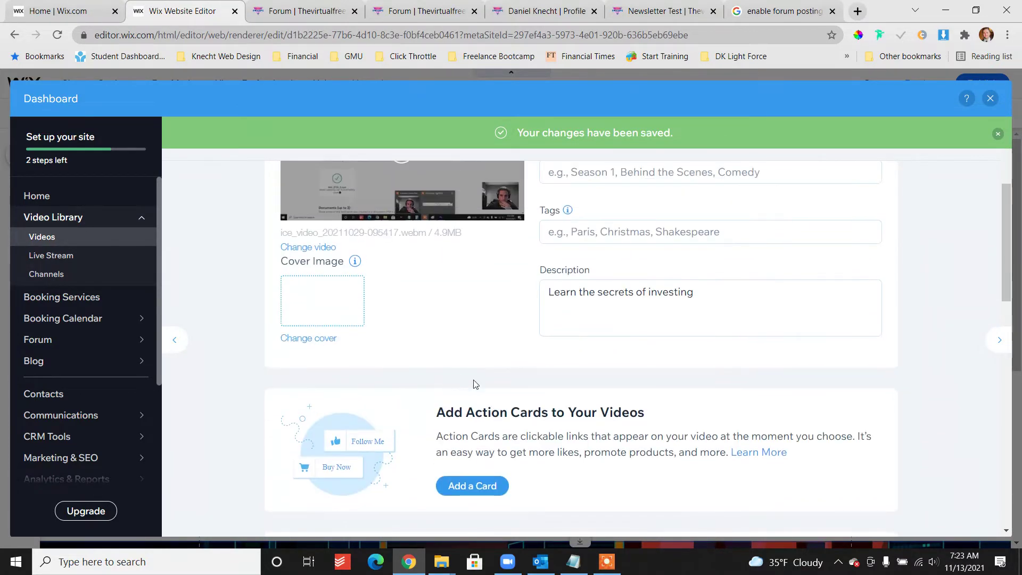
scroll(601, 413, "down", 1)
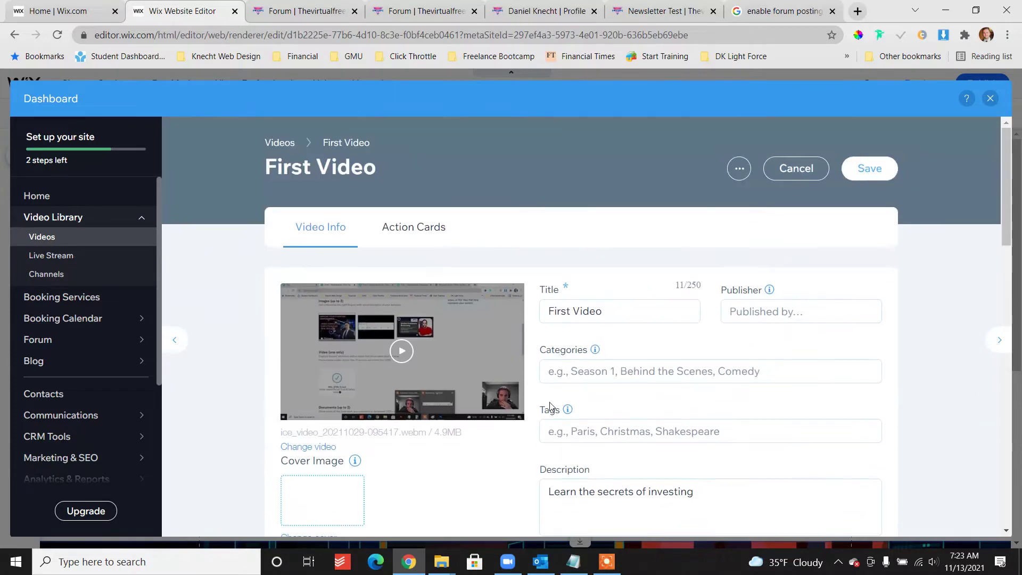
scroll(549, 407, "down", 5)
scroll(549, 407, "down", 5)
scroll(548, 406, "up", 15)
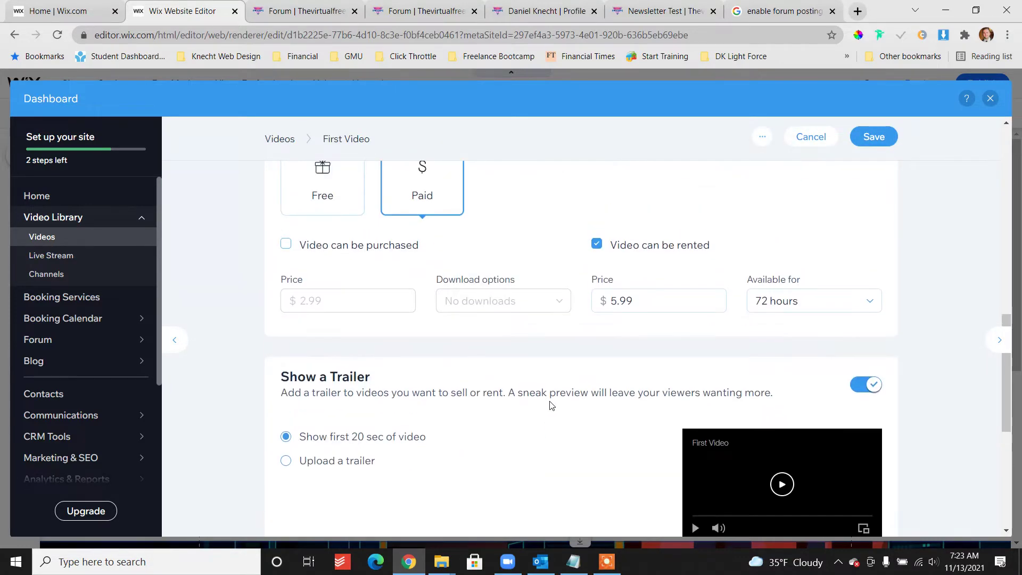
left_click(810, 137)
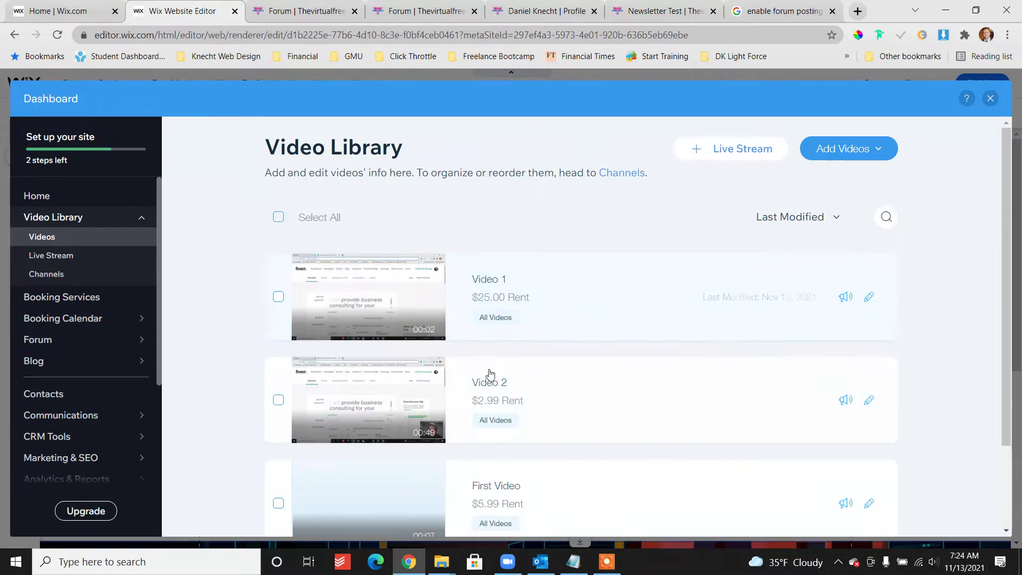
Set Video 2's channel pricing to Free
left_click(846, 400)
left_click(867, 403)
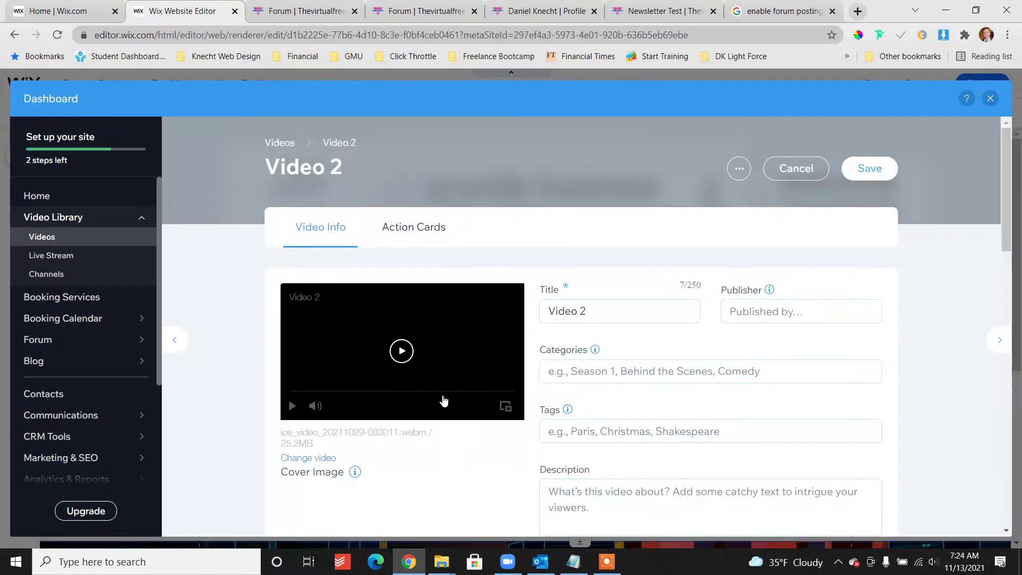
scroll(442, 413, "down", 3)
scroll(445, 415, "down", 5)
scroll(446, 409, "up", 1)
scroll(588, 351, "down", 3)
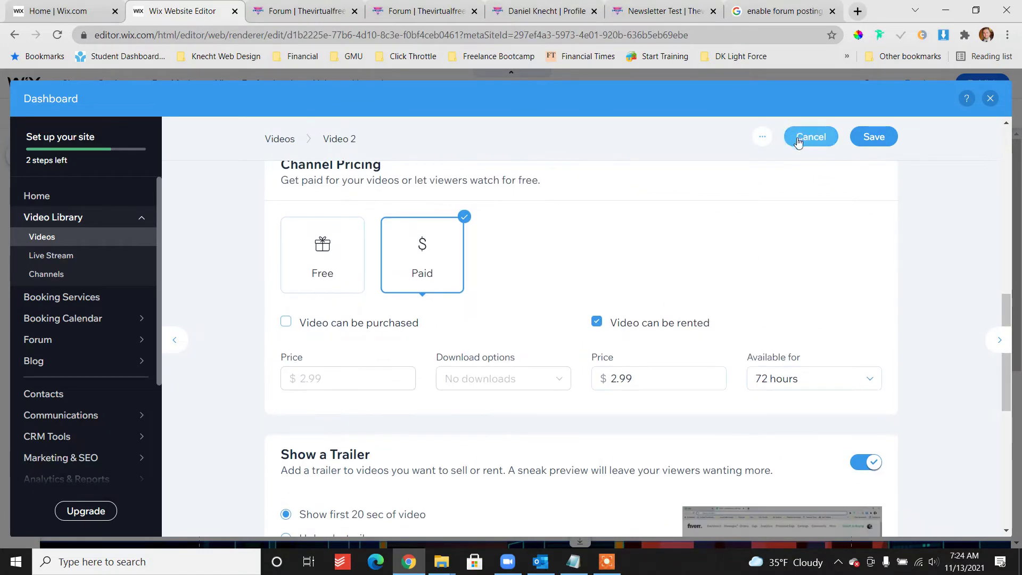
scroll(505, 279, "up", 3)
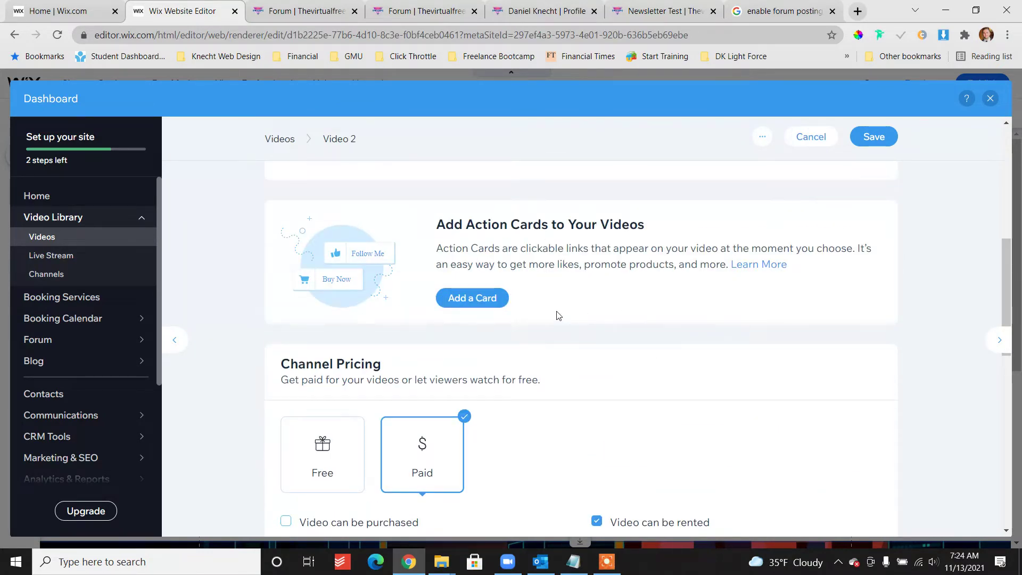
scroll(591, 330, "up", 5)
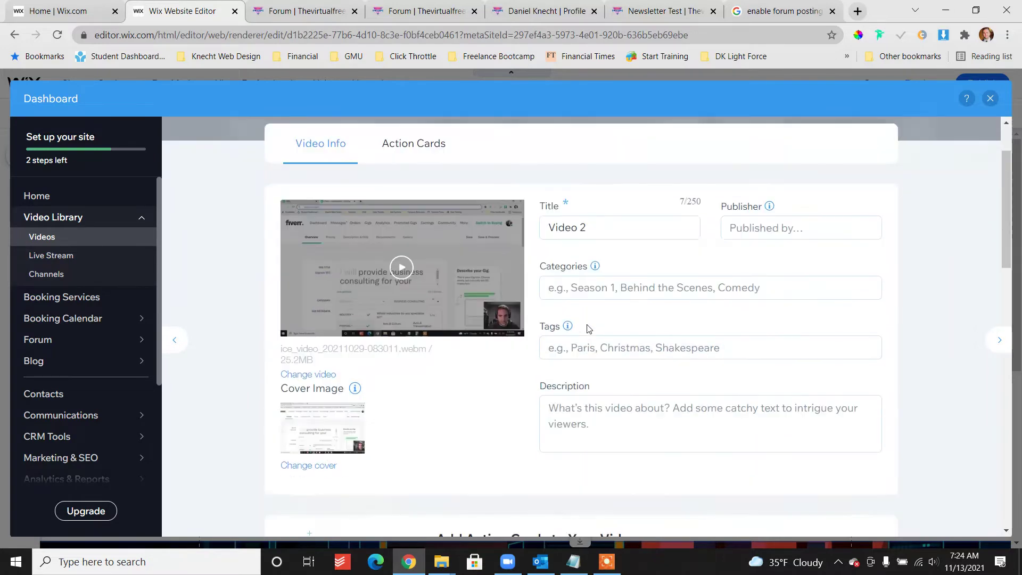
scroll(589, 328, "down", 5)
left_click(331, 497)
Check Video 2's viewer options and start adding an action card
scroll(586, 394, "down", 2)
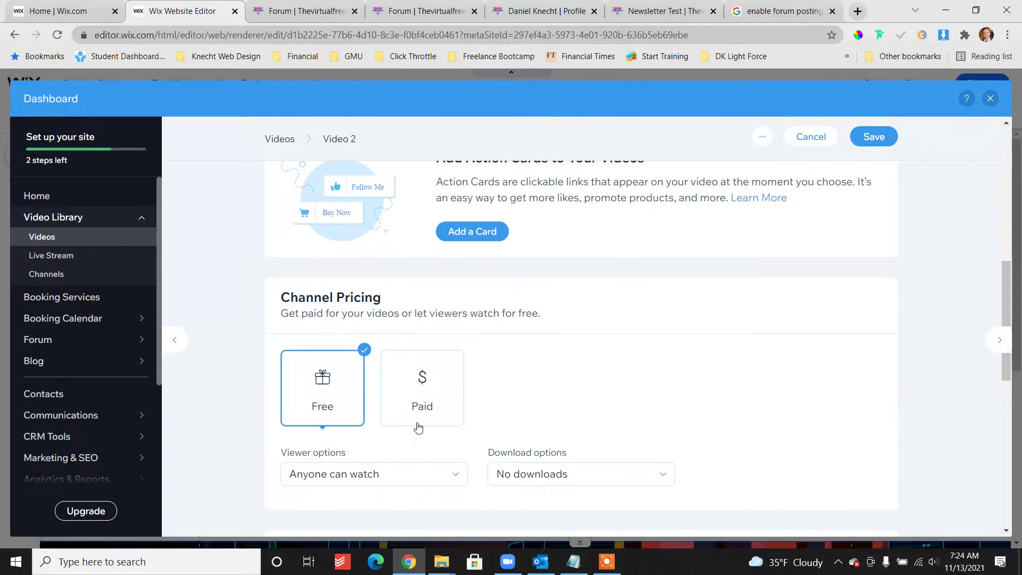
scroll(500, 420, "down", 1)
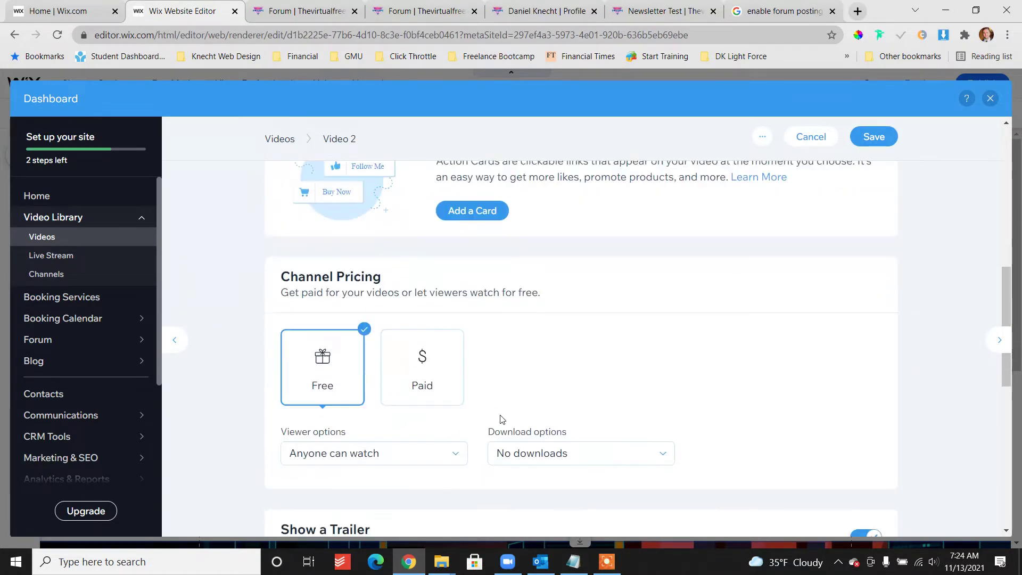
left_click(376, 414)
scroll(643, 334, "up", 3)
scroll(483, 358, "down", 2)
scroll(465, 415, "up", 3)
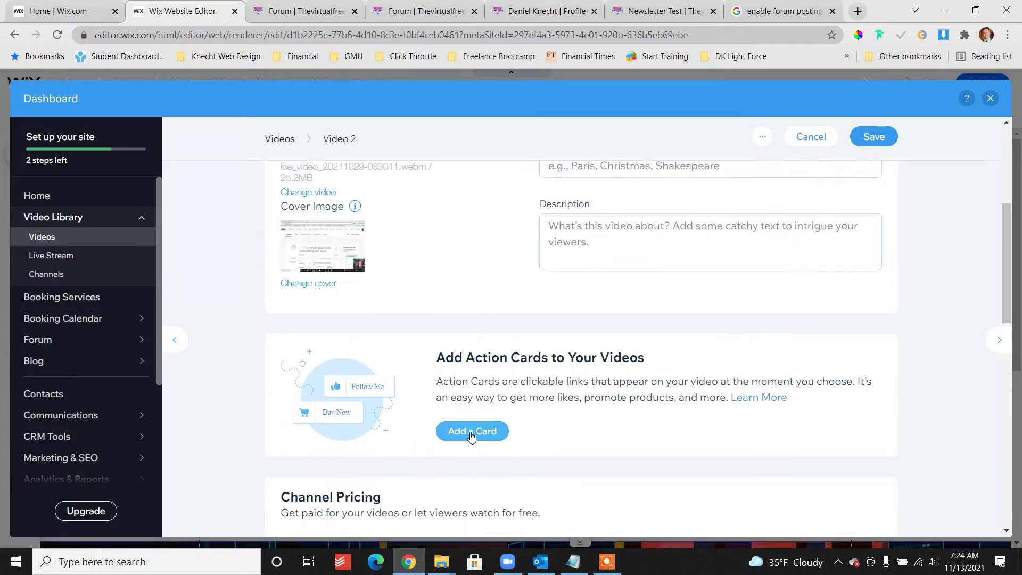
left_click(471, 433)
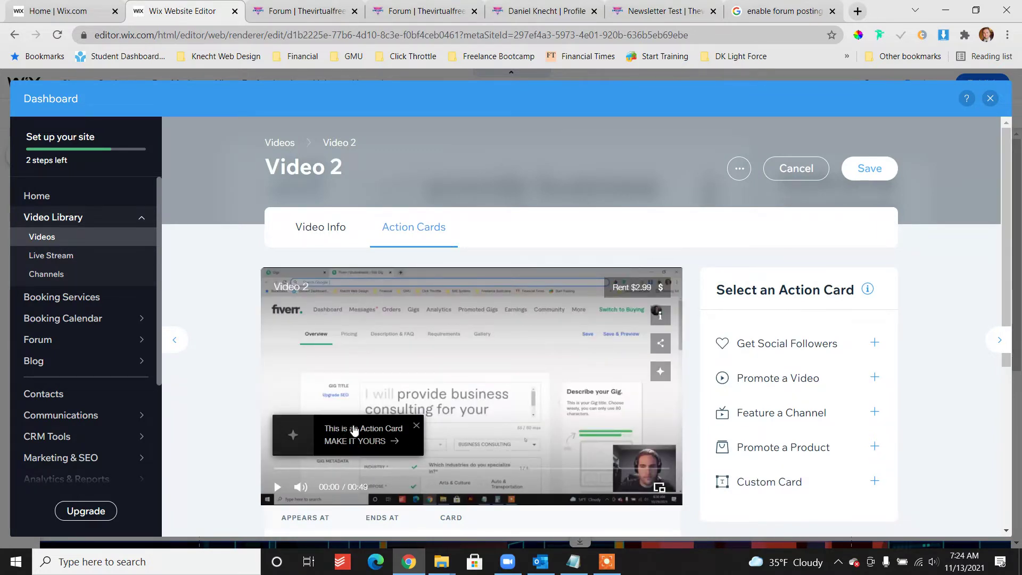
scroll(341, 426, "down", 2)
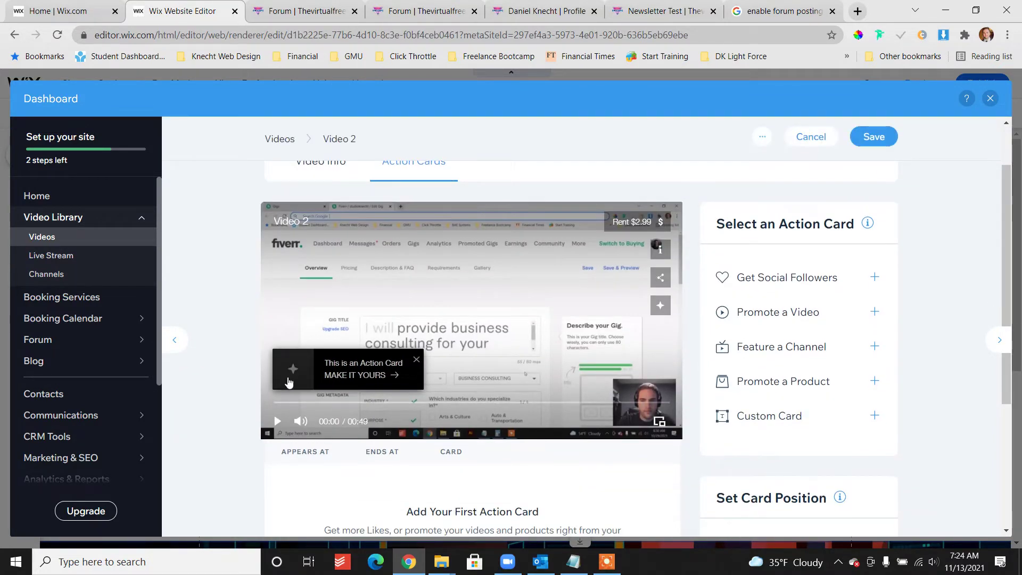
scroll(697, 339, "down", 3)
left_click(821, 363)
left_click(824, 410)
left_click(746, 363)
left_click(755, 388)
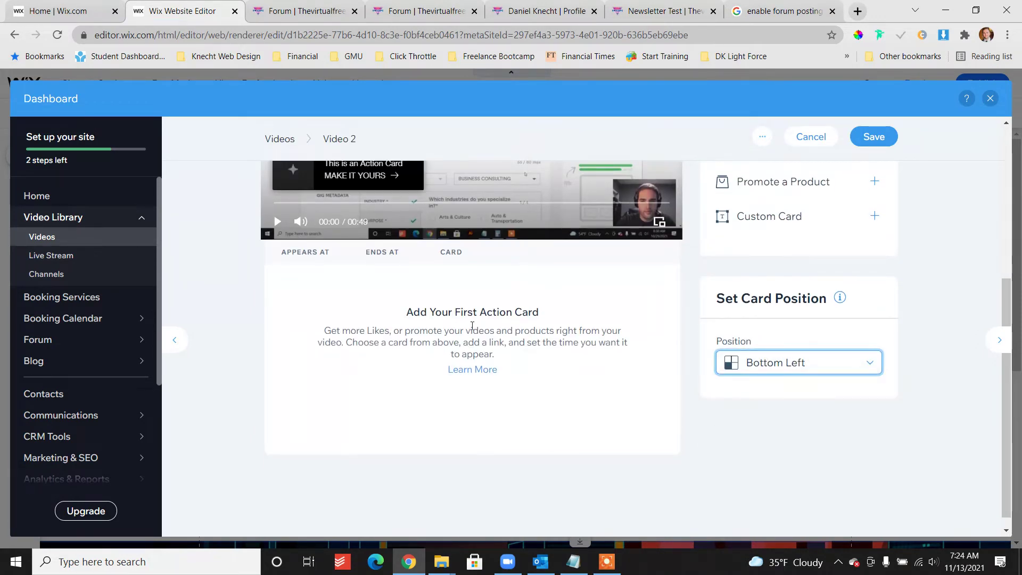
scroll(296, 290, "up", 3)
scroll(359, 376, "down", 3)
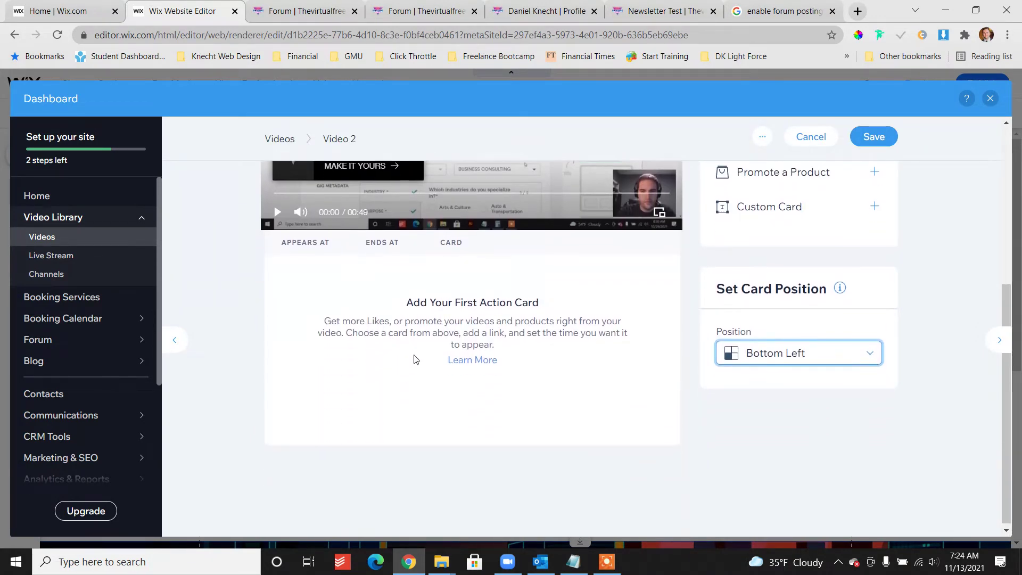
scroll(419, 357, "up", 3)
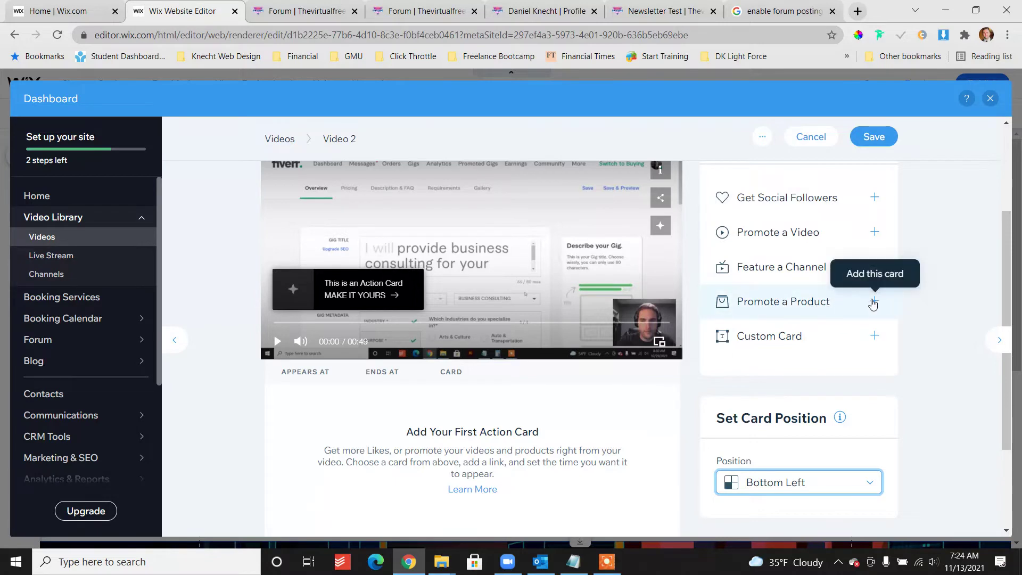
left_click(872, 299)
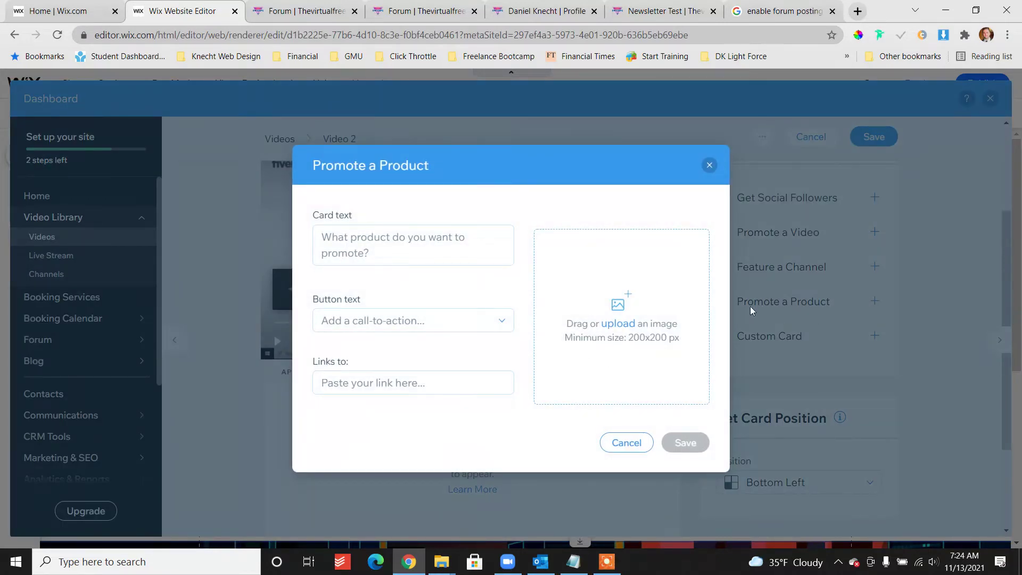
left_click(402, 244)
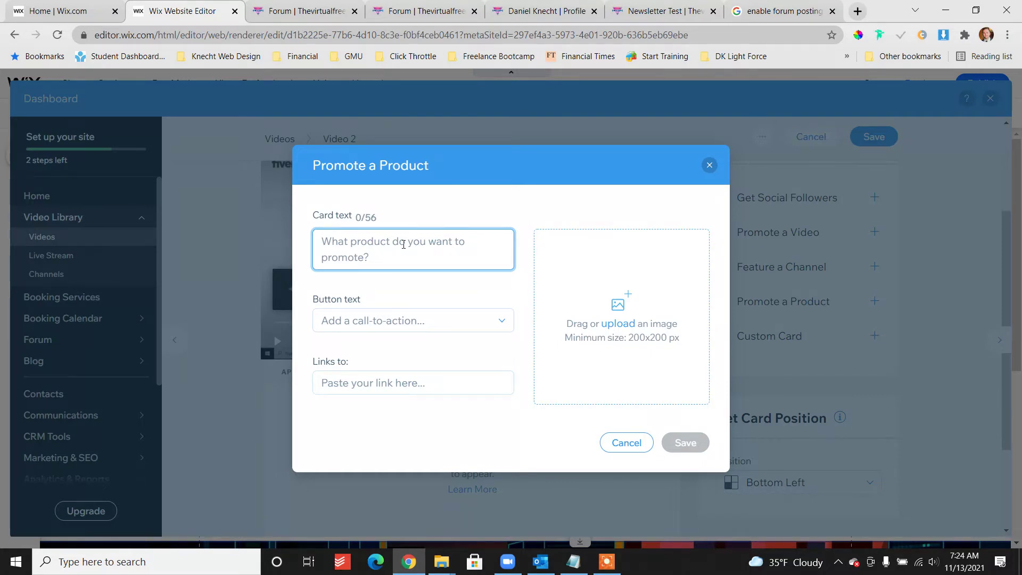
type("Sign up now for ")
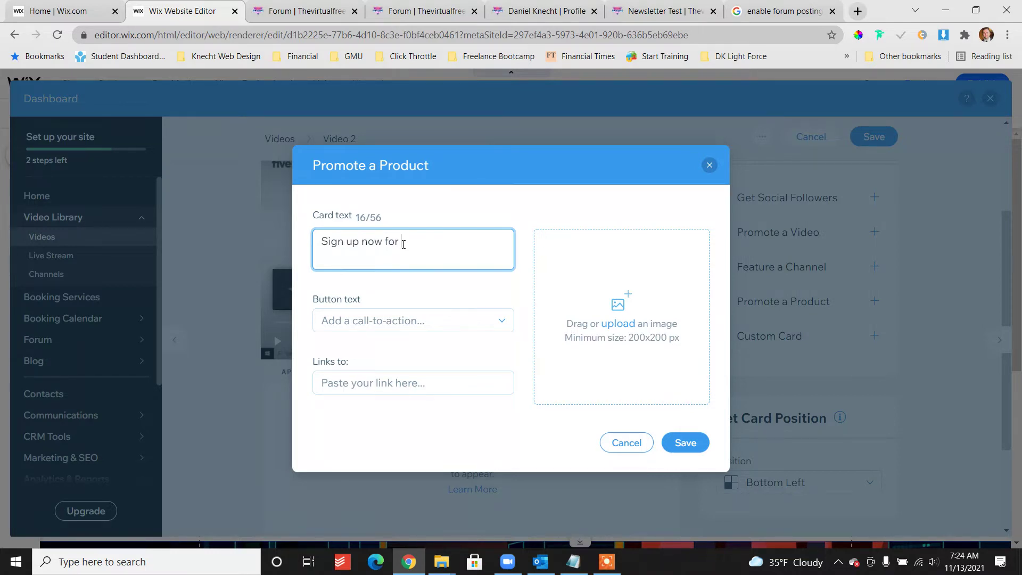
type("the premium video")
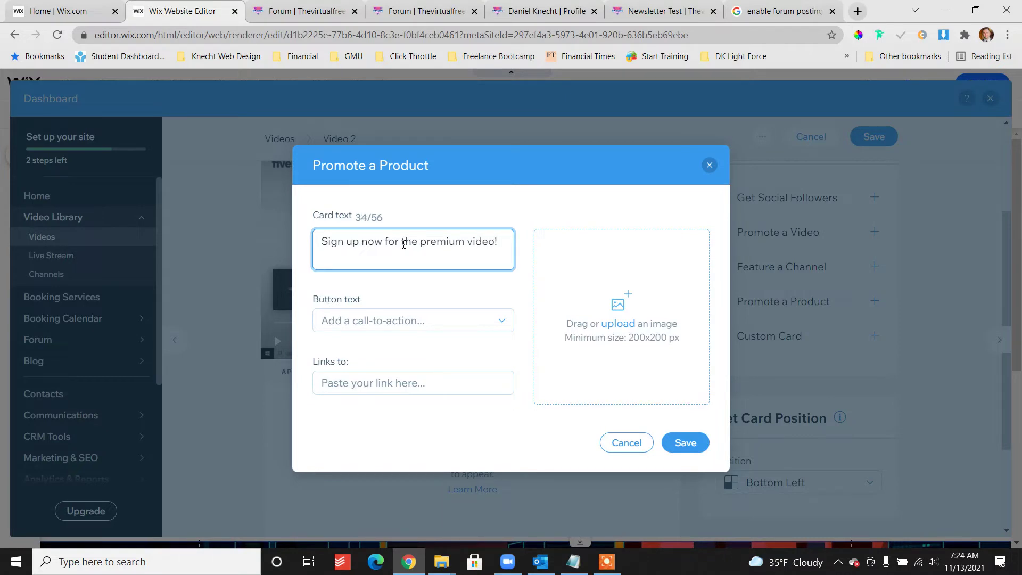
type("!")
left_click(395, 308)
left_click(419, 321)
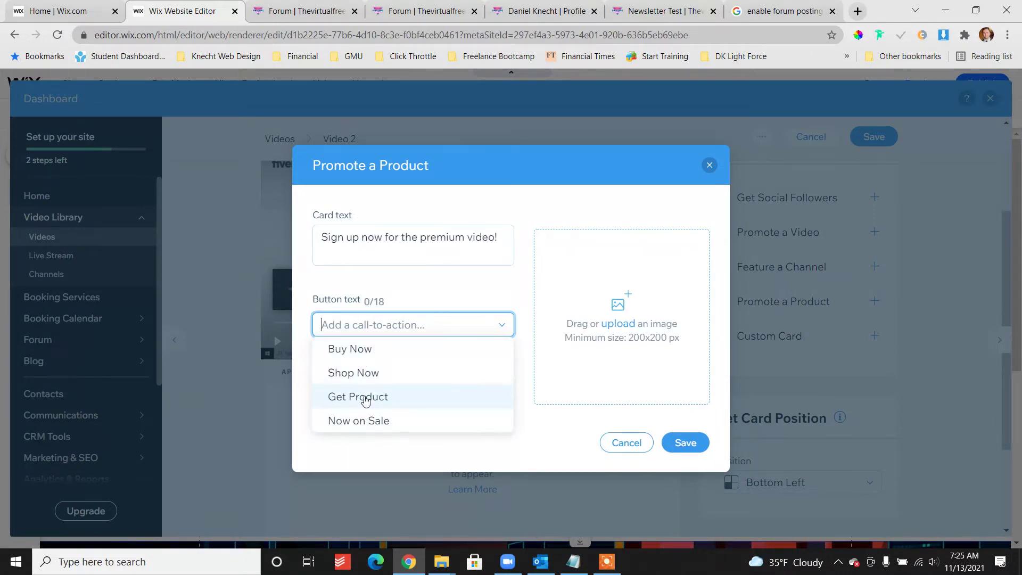
left_click(364, 351)
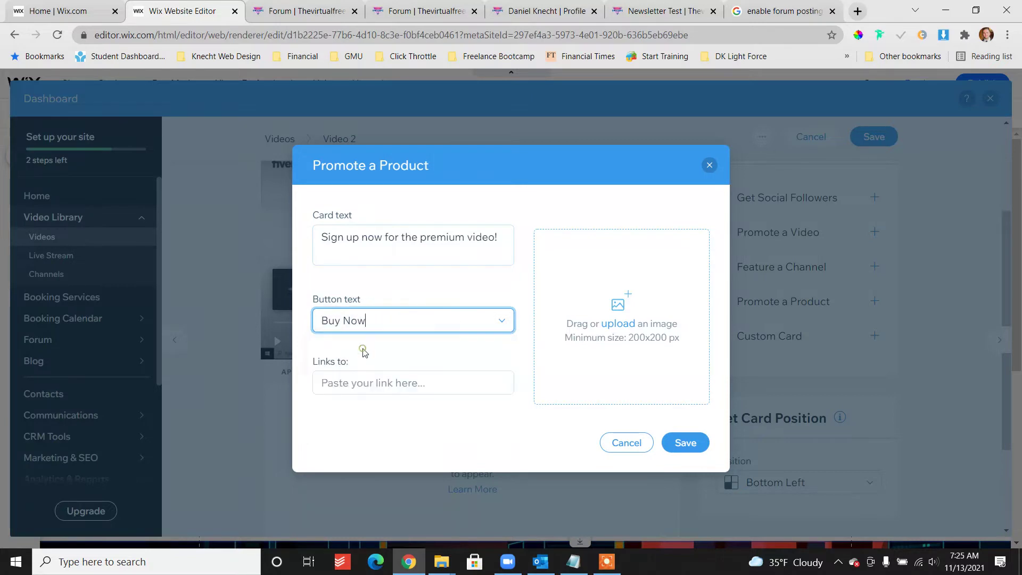
left_click(381, 386)
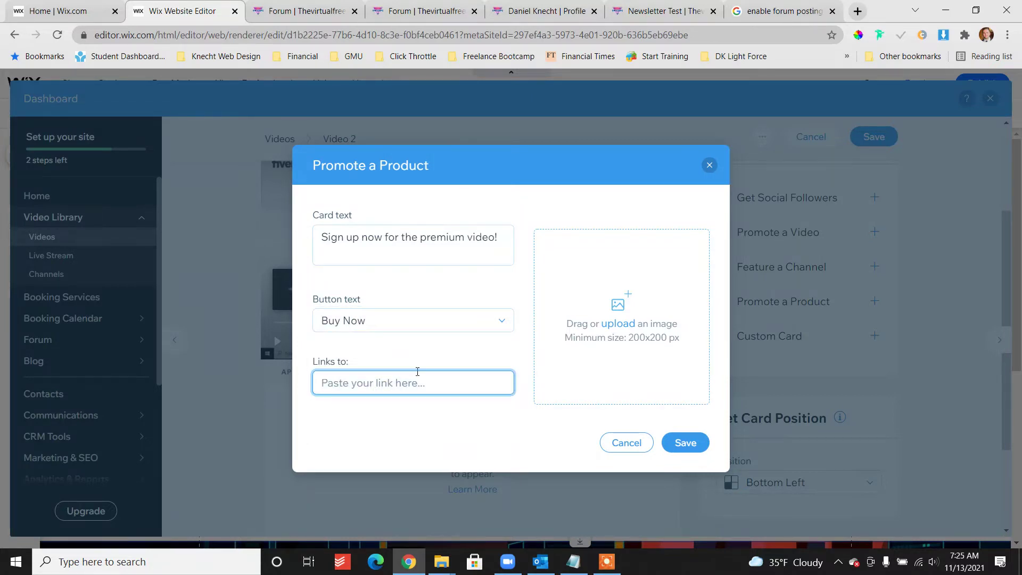
type("www.thevirtualfreelance.com/bo")
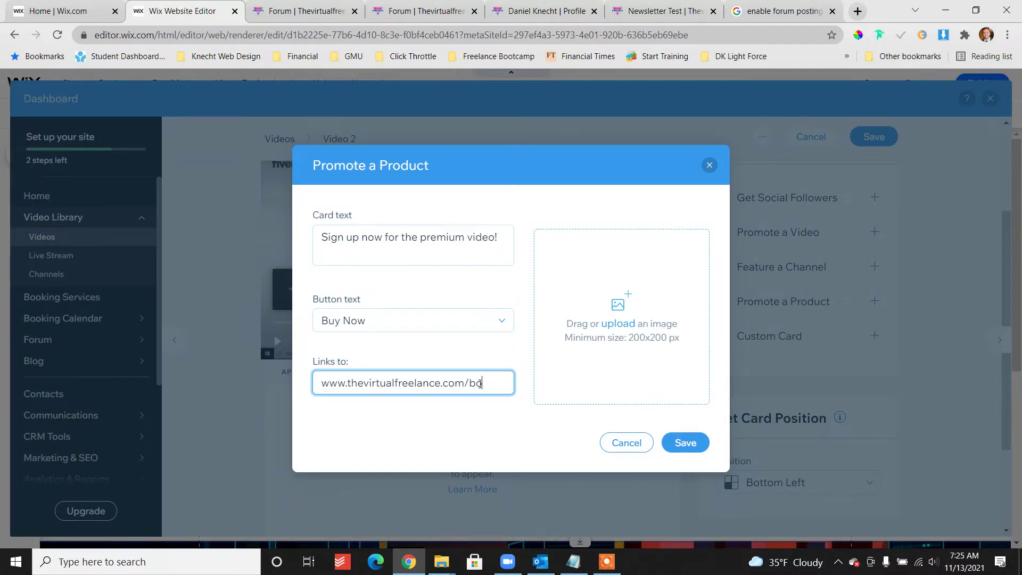
type("king")
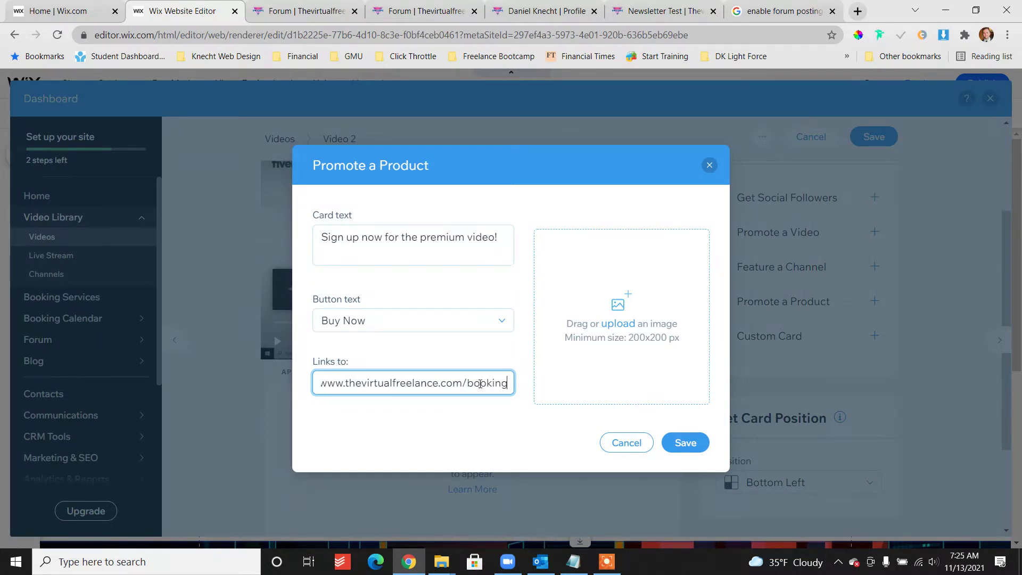
On the live site, open More > Book Online and copy the page's booking URL
left_click(537, 12)
scroll(608, 200, "up", 3)
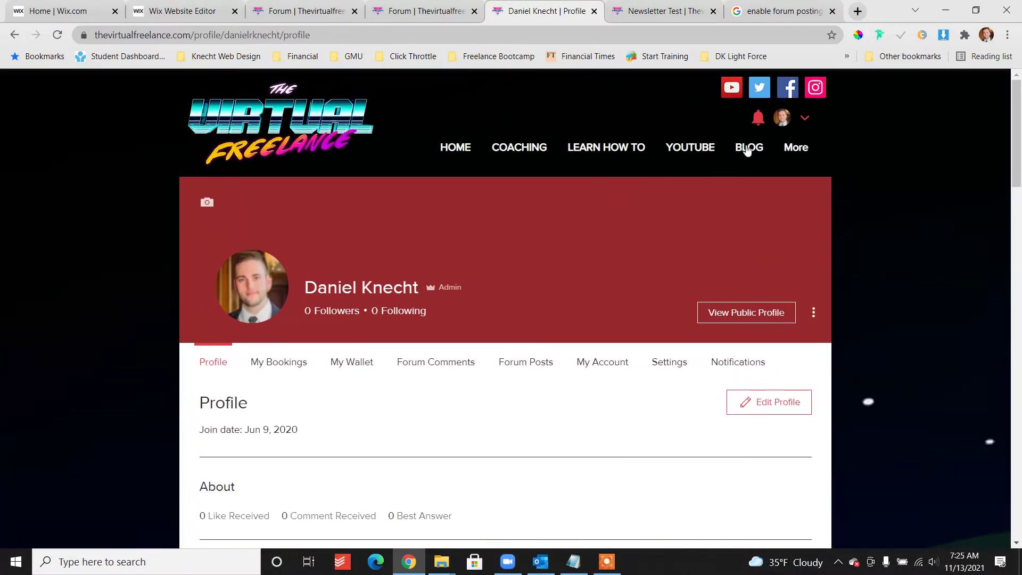
mouse_move(796, 147)
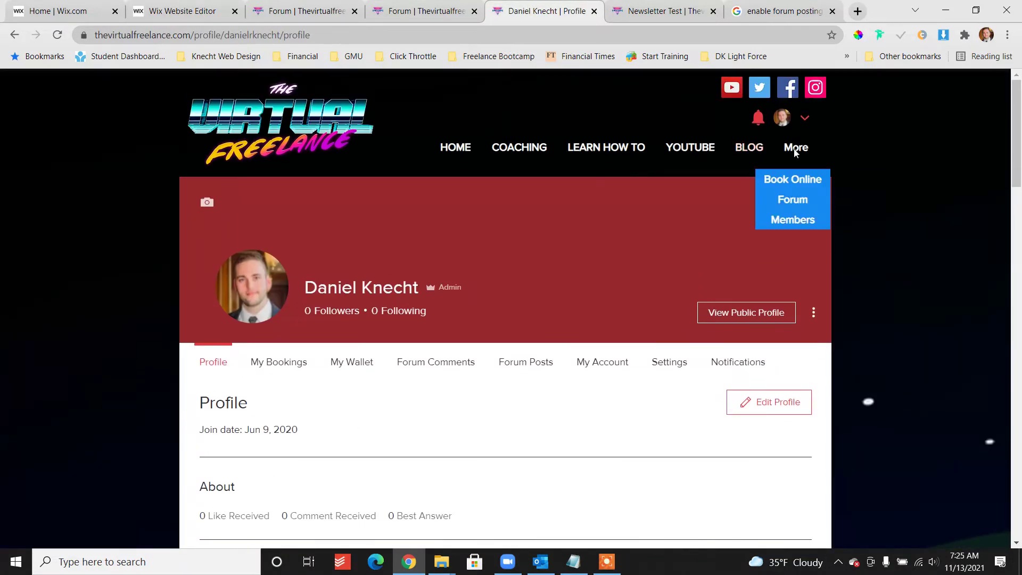
left_click(793, 179)
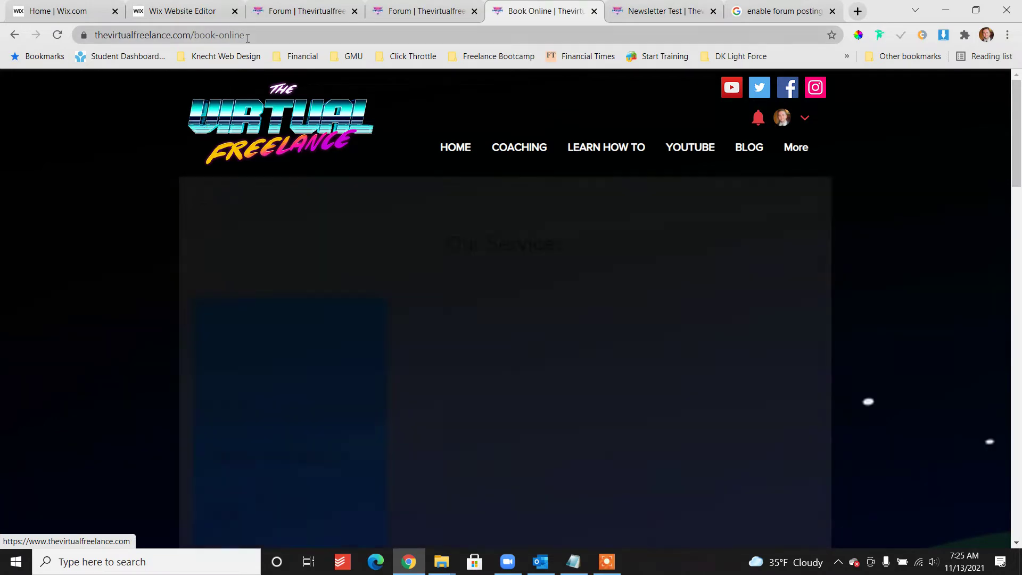
left_click(247, 35)
left_click(427, 6)
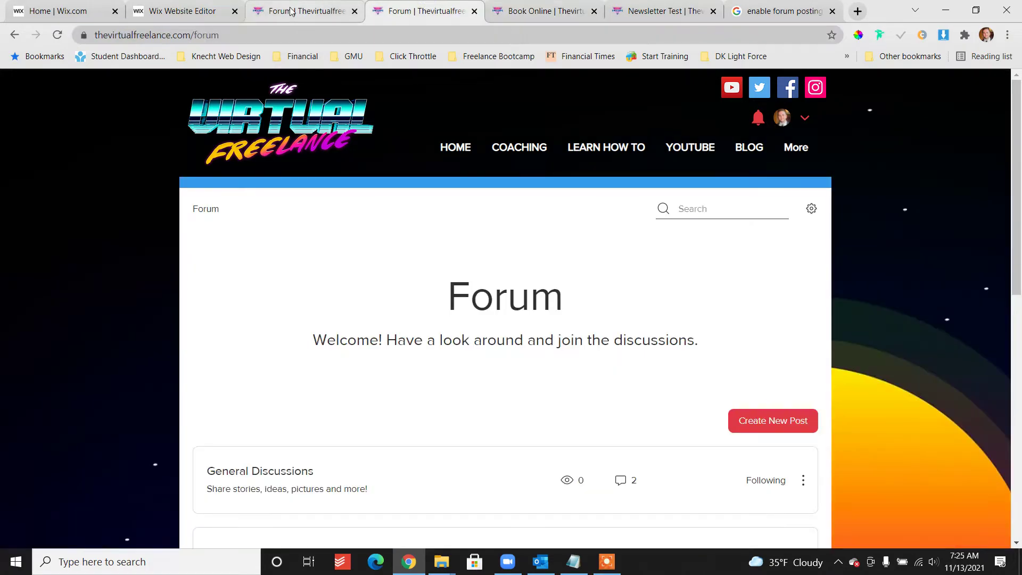
Paste the Book Online URL into Video 2's Buy Now card, shown 00:00–00:49, and save it
left_click(300, 10)
left_click(181, 11)
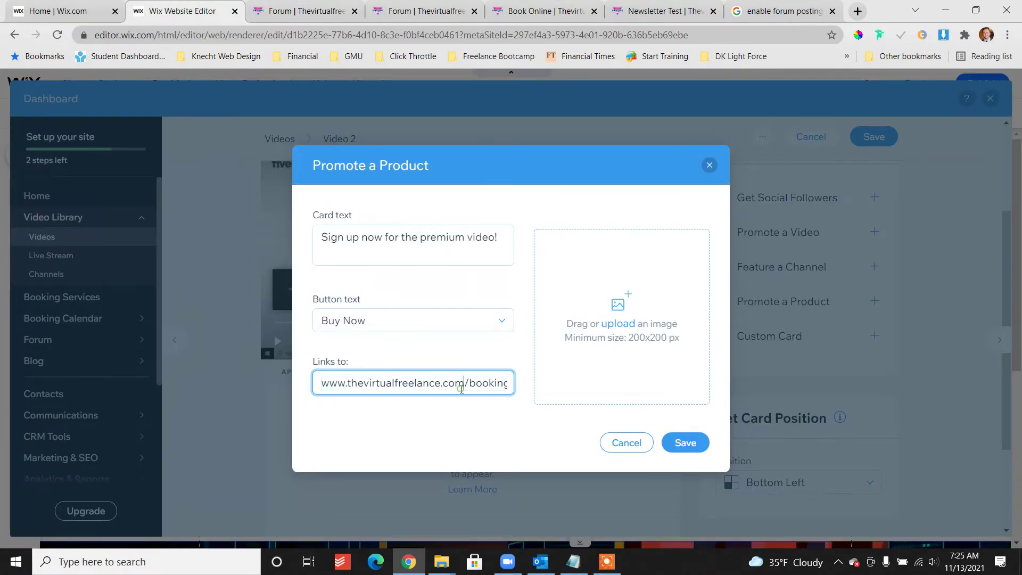
key("ctrl+v")
left_click(698, 444)
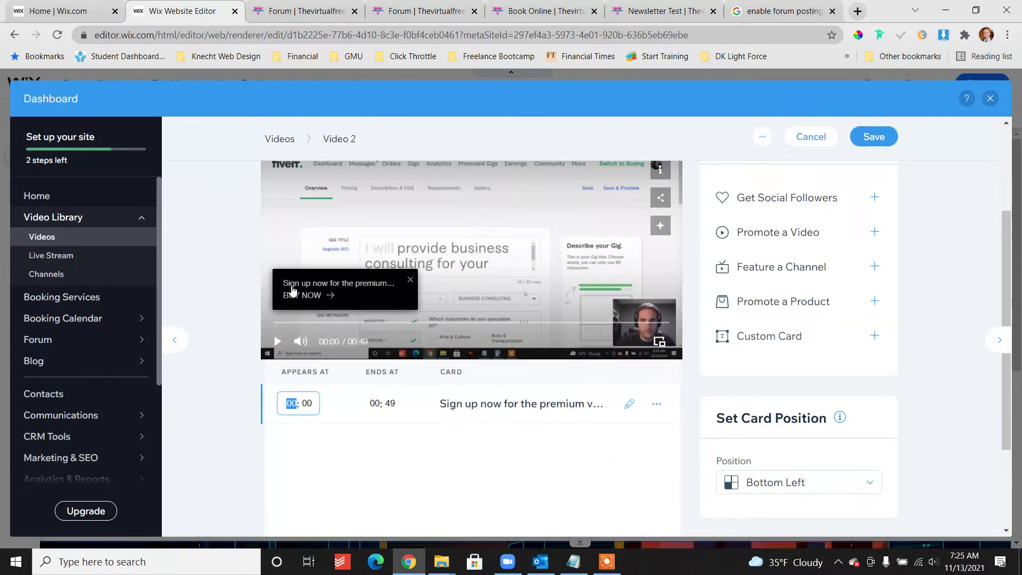
scroll(598, 401, "down", 3)
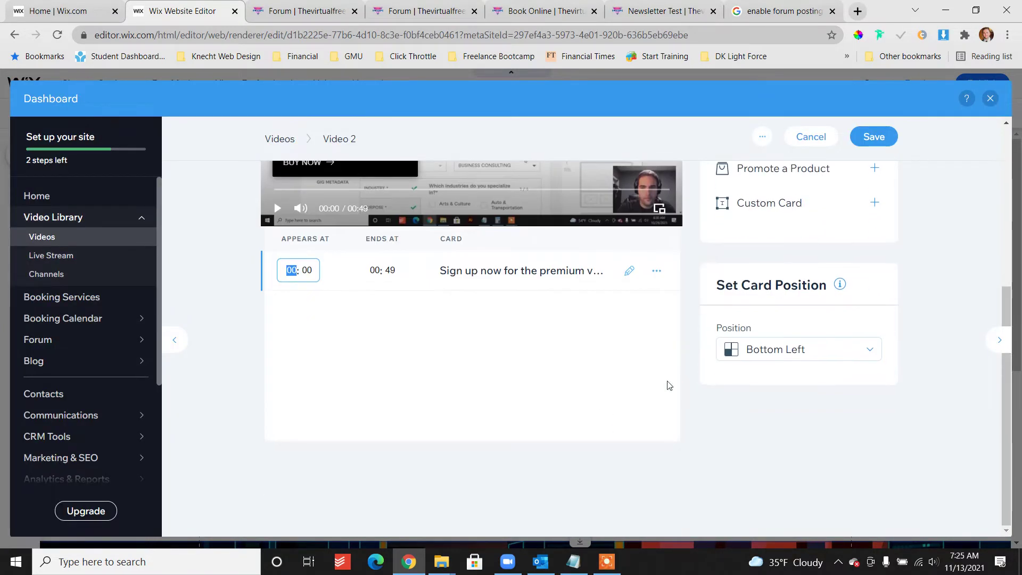
scroll(712, 370, "up", 4)
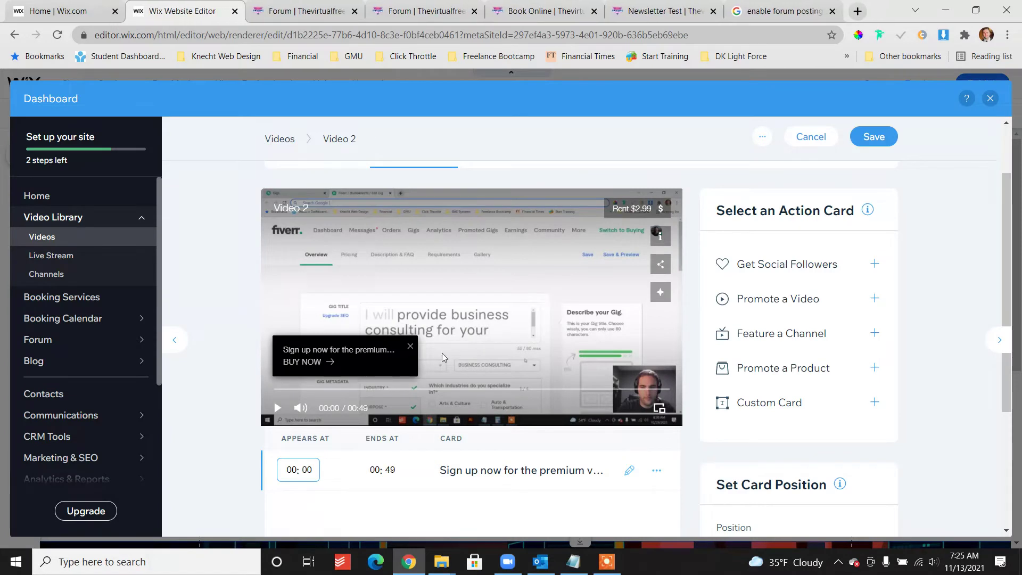
Upload the screenshot image from Downloads as the Buy Now card's picture
scroll(506, 367, "down", 1)
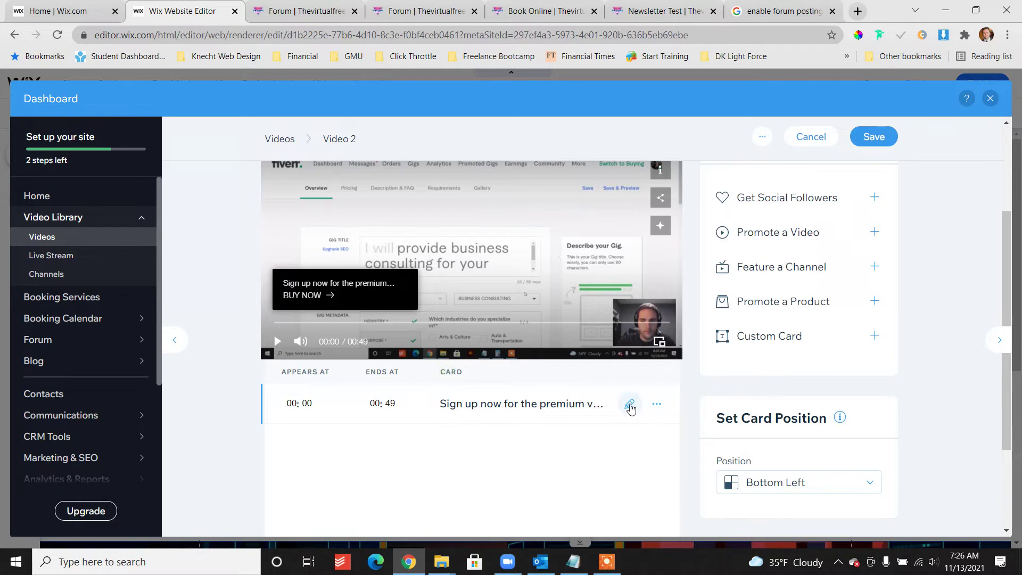
left_click(629, 405)
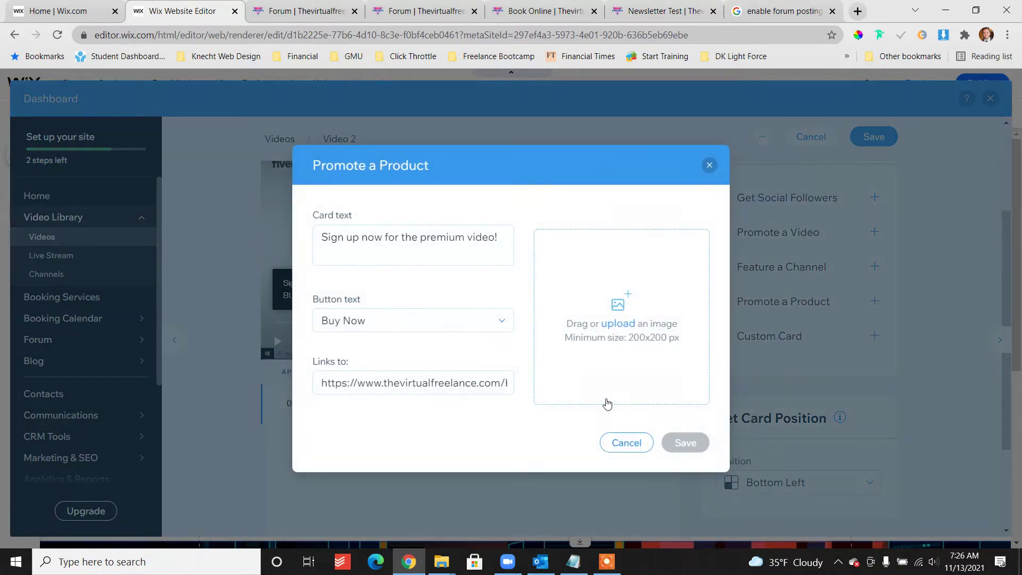
left_click(556, 312)
left_click(318, 138)
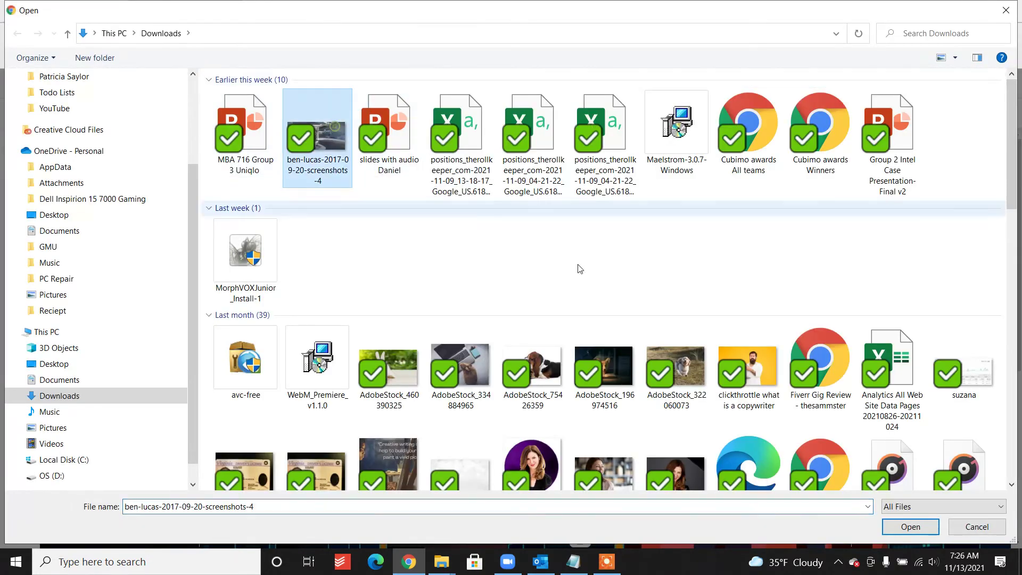
left_click(914, 527)
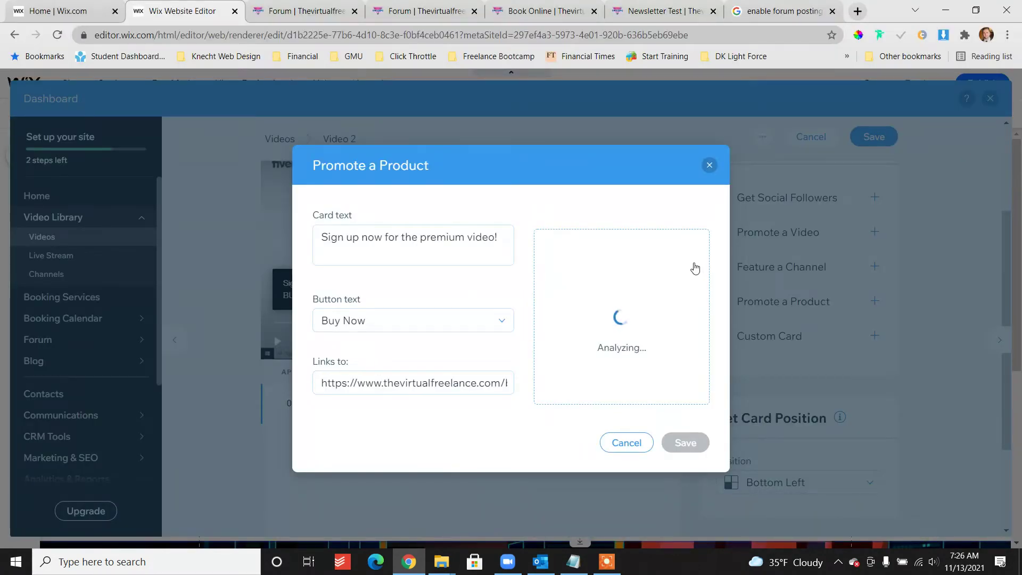
Save the card and Video 2, then close the Dashboard back to the page editor
left_click(685, 442)
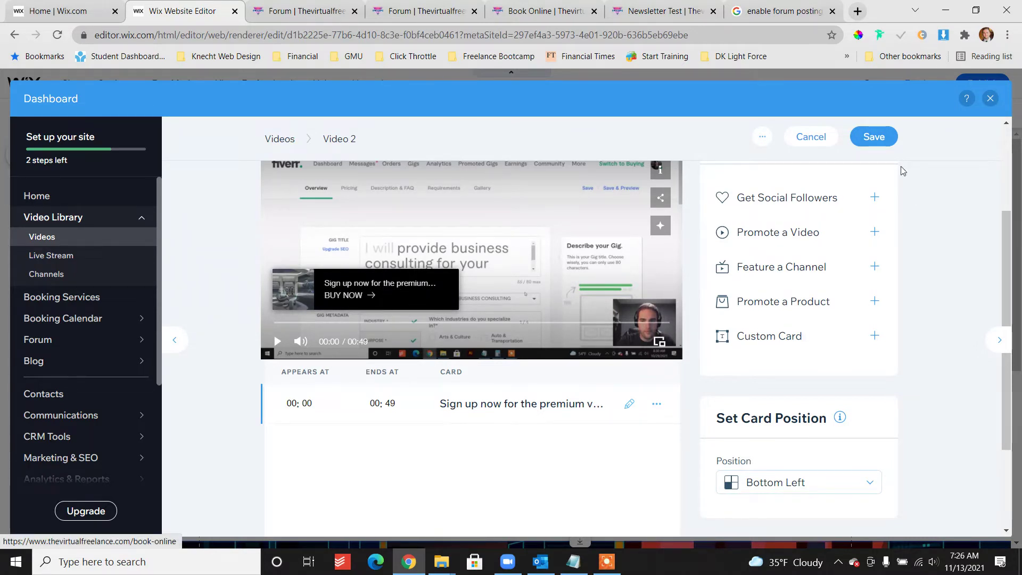
left_click(873, 137)
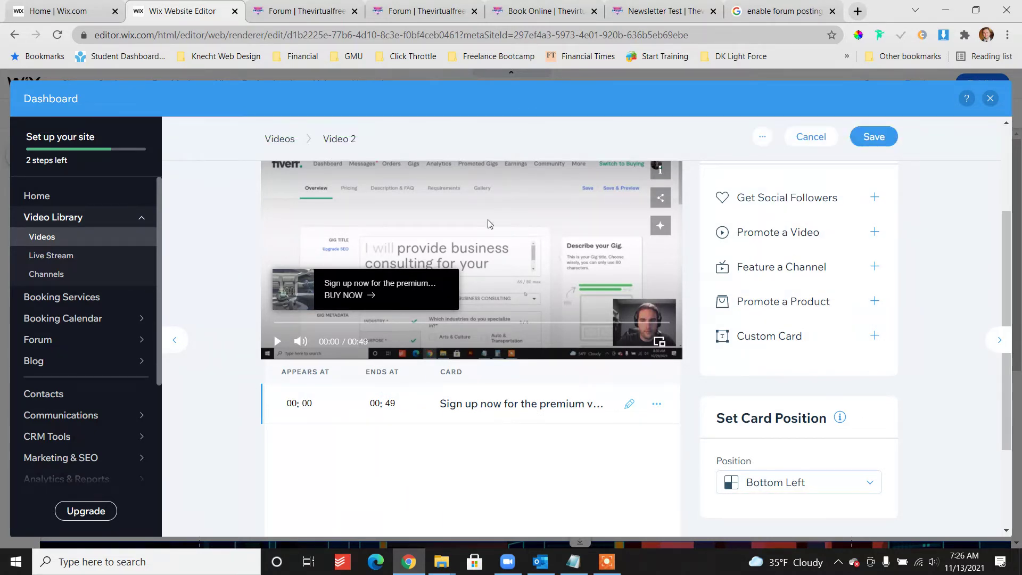
left_click(990, 98)
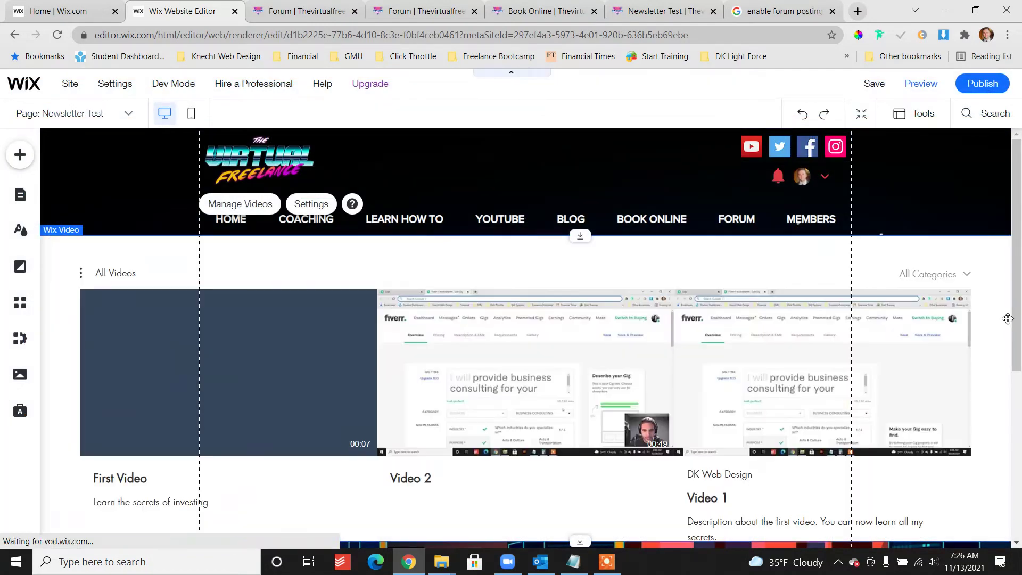
Set the Wix Video gallery's Layout spacing slider to 33px
scroll(976, 321, "down", 2)
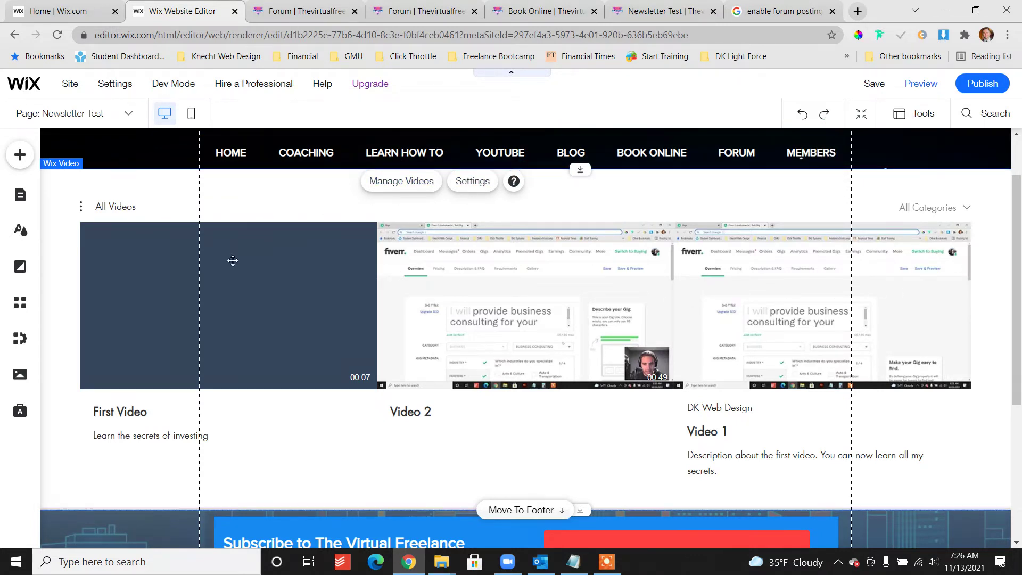
left_click(472, 182)
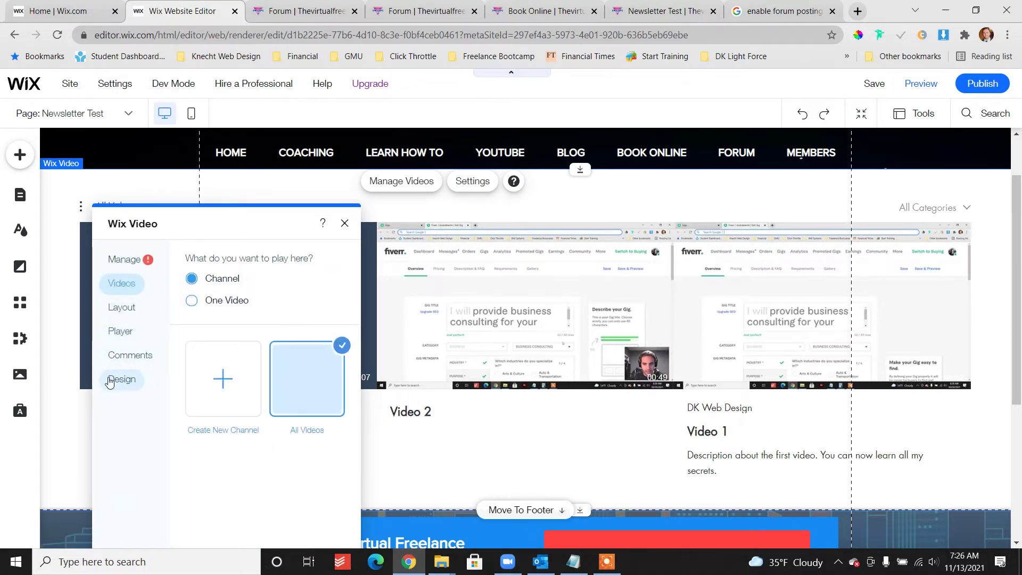
left_click(127, 312)
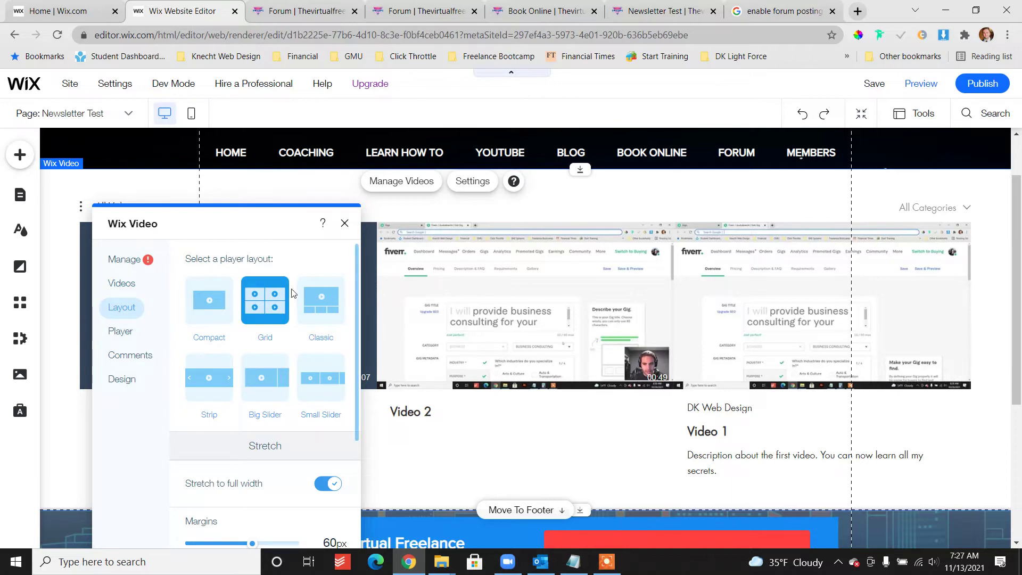
scroll(271, 309, "down", 2)
scroll(271, 309, "up", 2)
scroll(211, 409, "down", 1)
scroll(211, 409, "down", 3)
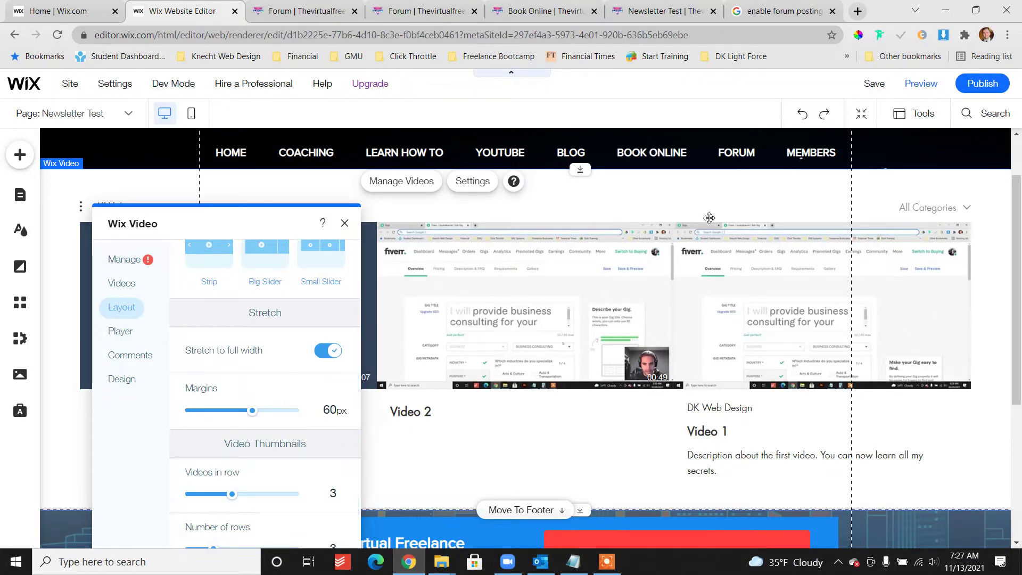
scroll(265, 405, "down", 3)
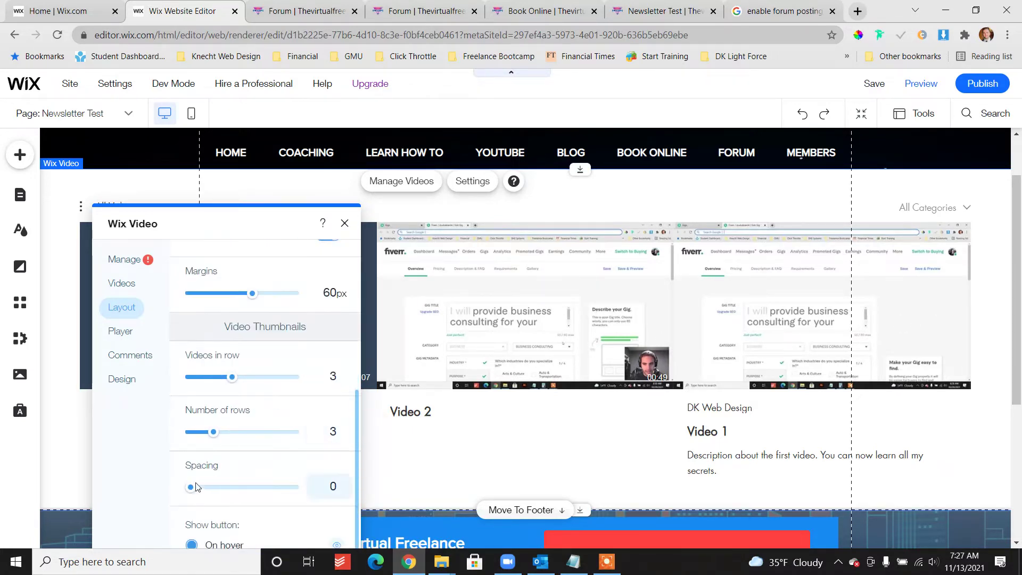
mouse_move(193, 490)
left_mouse_down()
mouse_move(231, 490)
mouse_move(203, 490)
left_mouse_up()
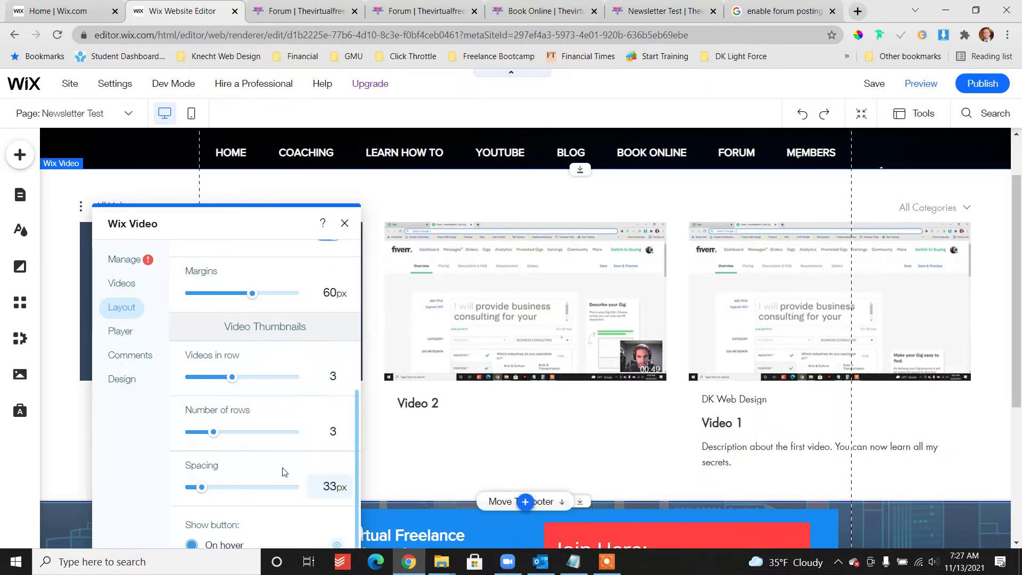
left_click_drag(264, 236, 272, 158)
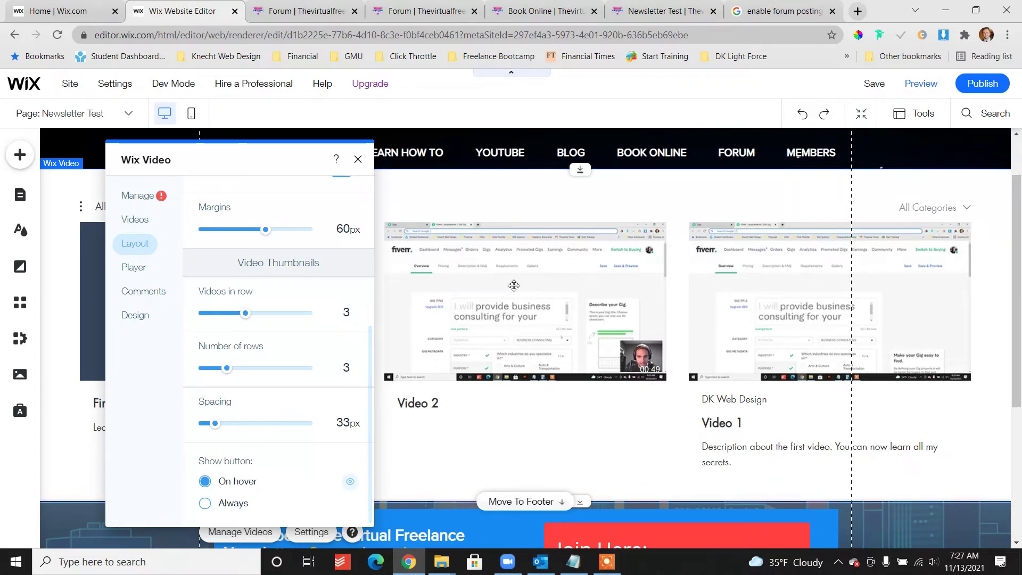
In the gallery's Design settings, make the background blue and the text white
left_click(135, 315)
scroll(303, 372, "down", 2)
scroll(302, 373, "down", 3)
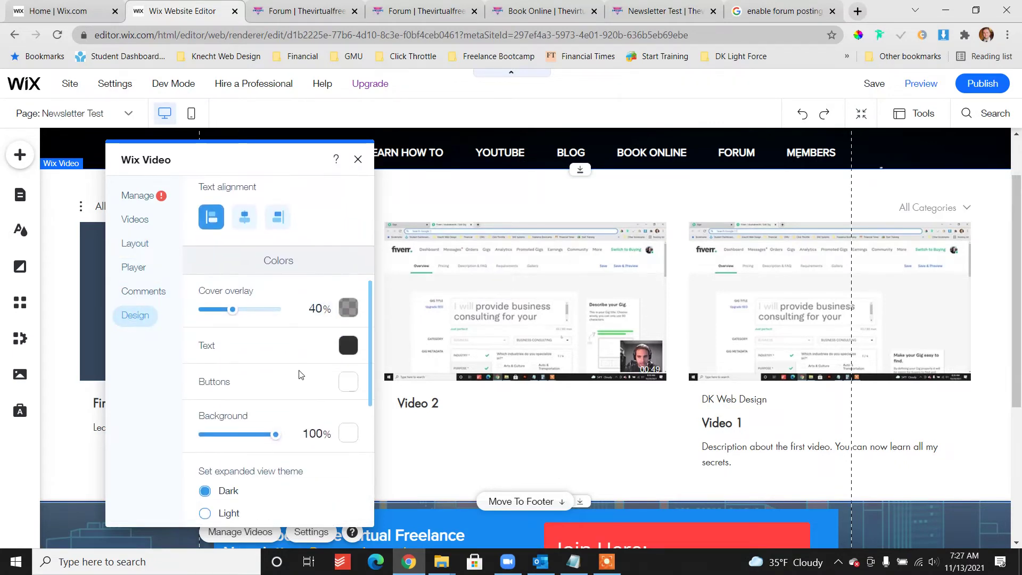
left_click(348, 432)
left_click(429, 380)
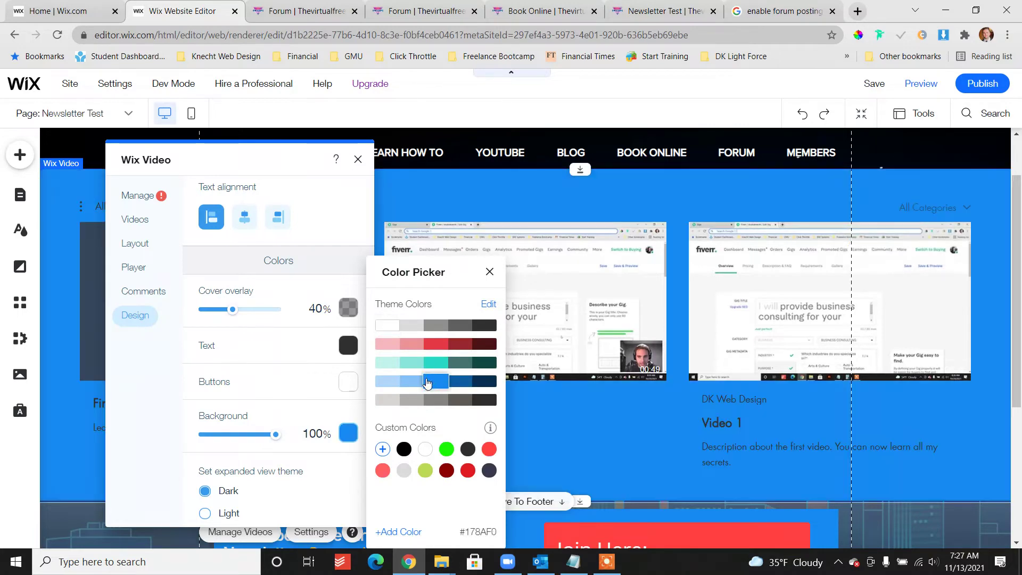
left_click(489, 272)
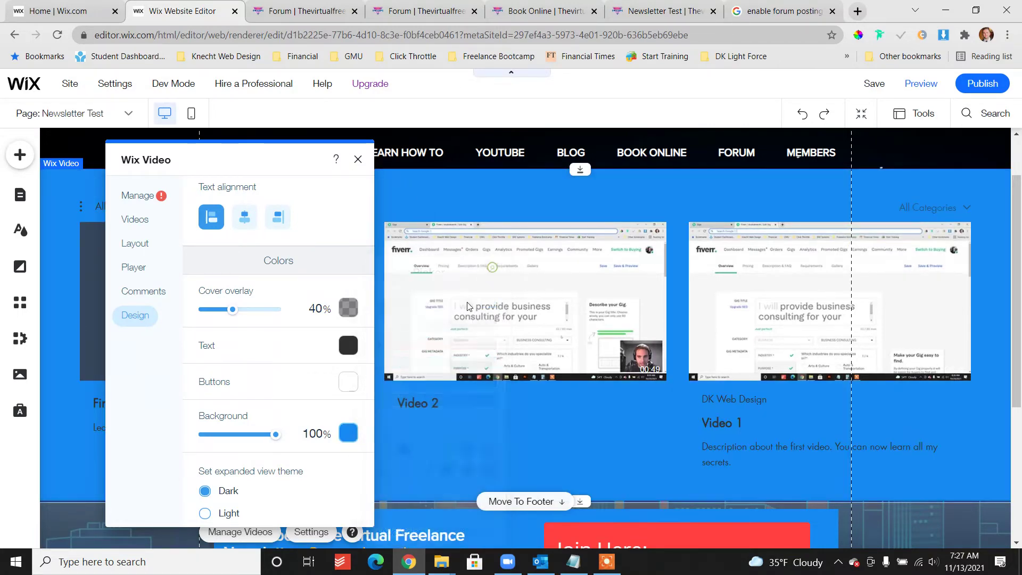
left_click(348, 345)
left_click(388, 325)
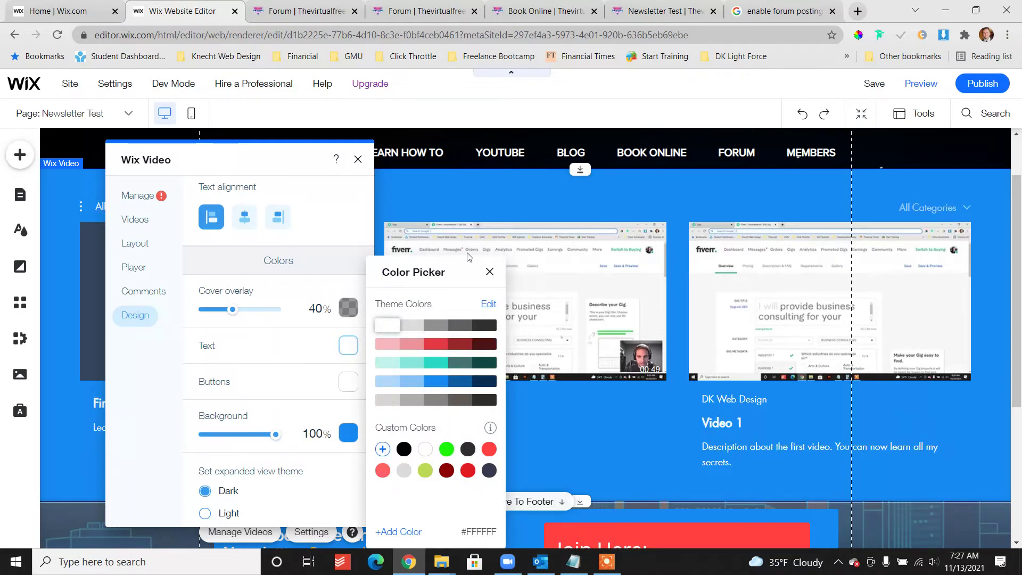
left_click(489, 273)
Keep the video titles left-aligned after trying centre, then close the gallery settings
scroll(250, 364, "up", 2)
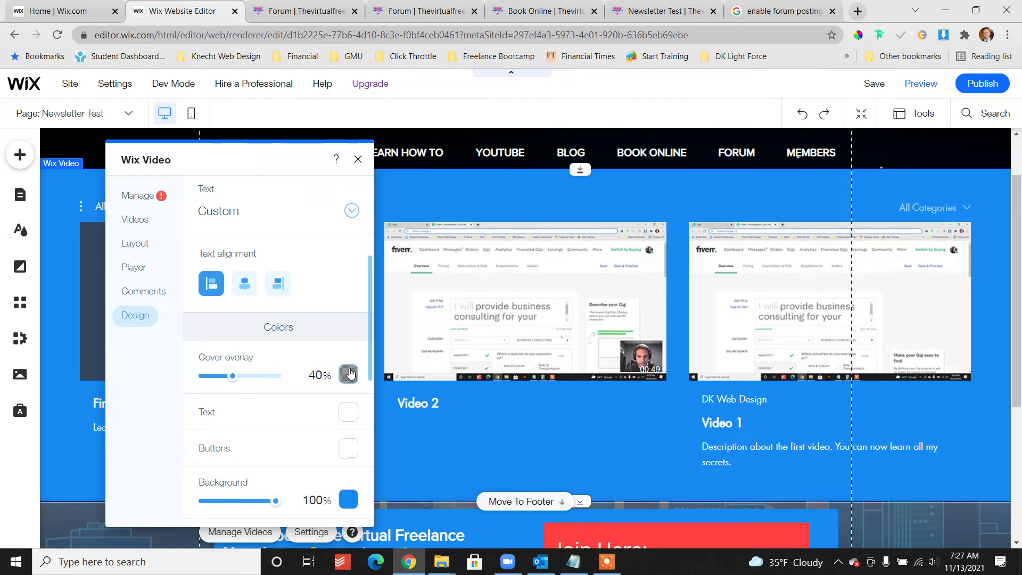
left_click(246, 284)
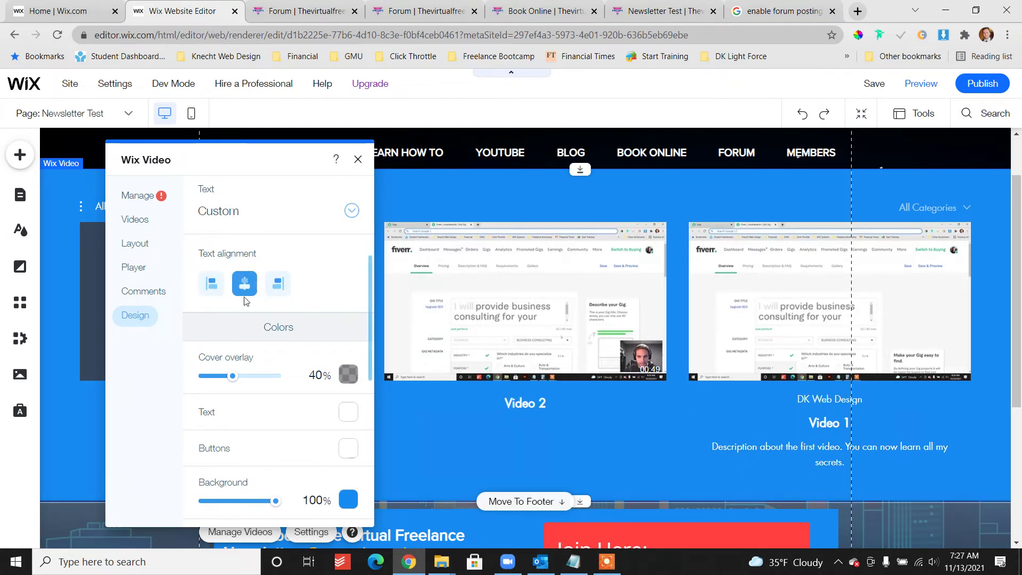
left_click(212, 284)
scroll(211, 385, "down", 4)
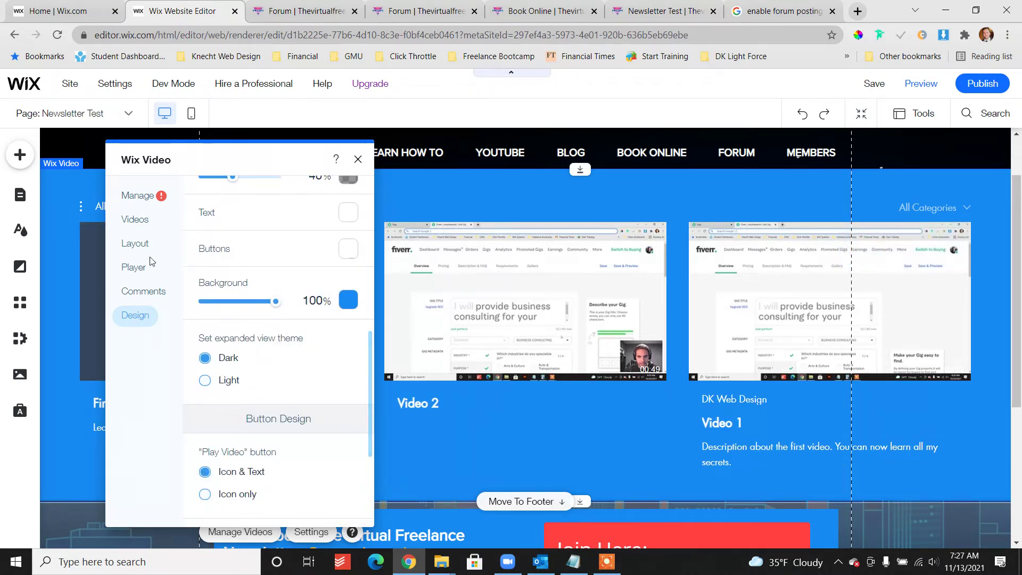
left_click(139, 292)
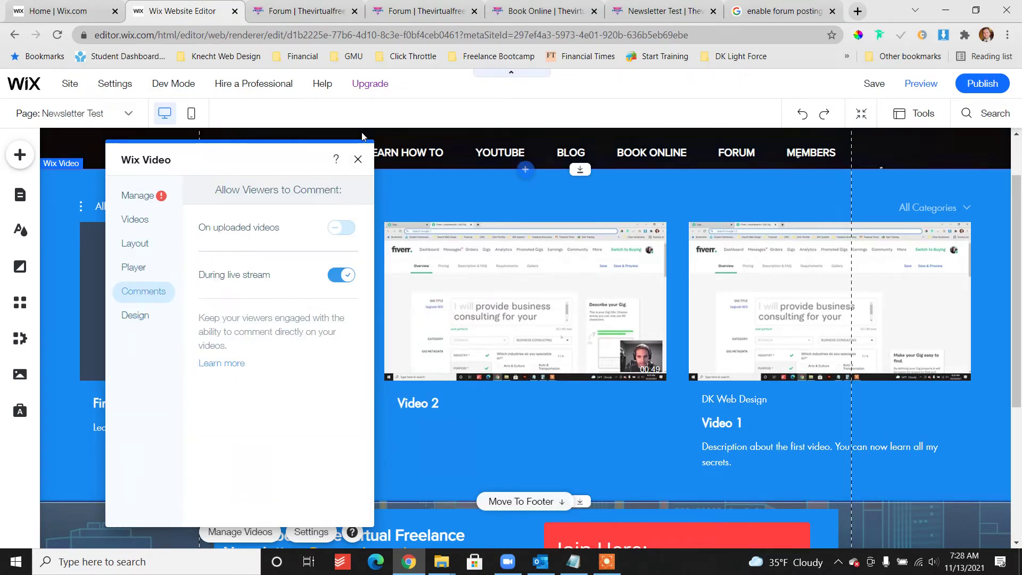
left_click(356, 160)
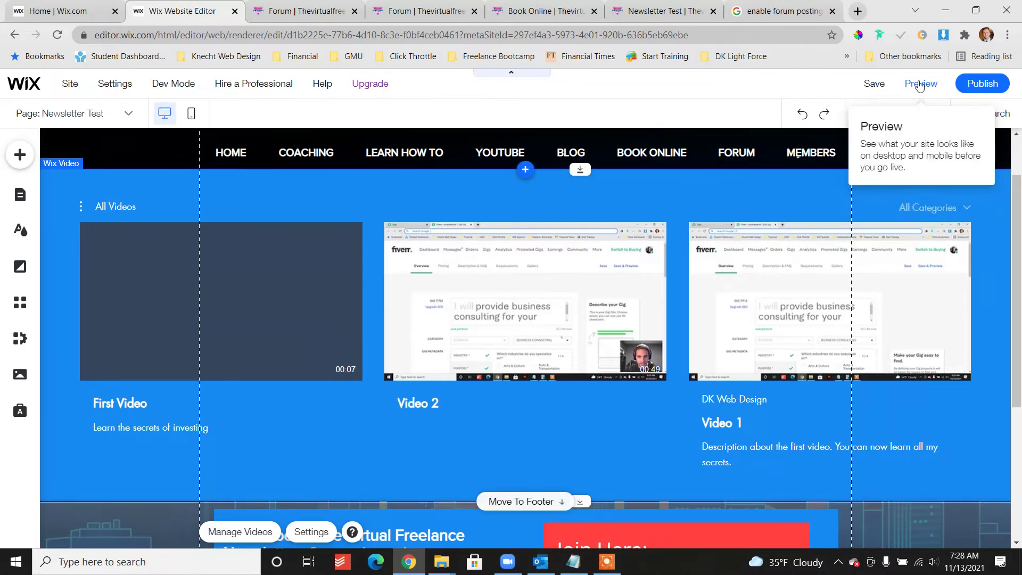
key("ctrl+shift+p")
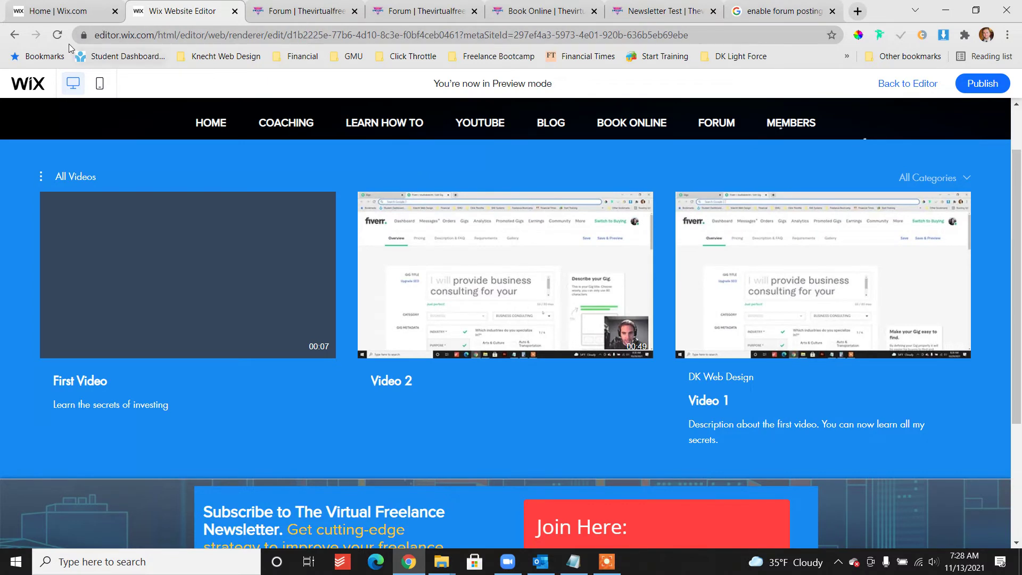
mouse_move(973, 86)
mouse_move(143, 287)
left_click(907, 83)
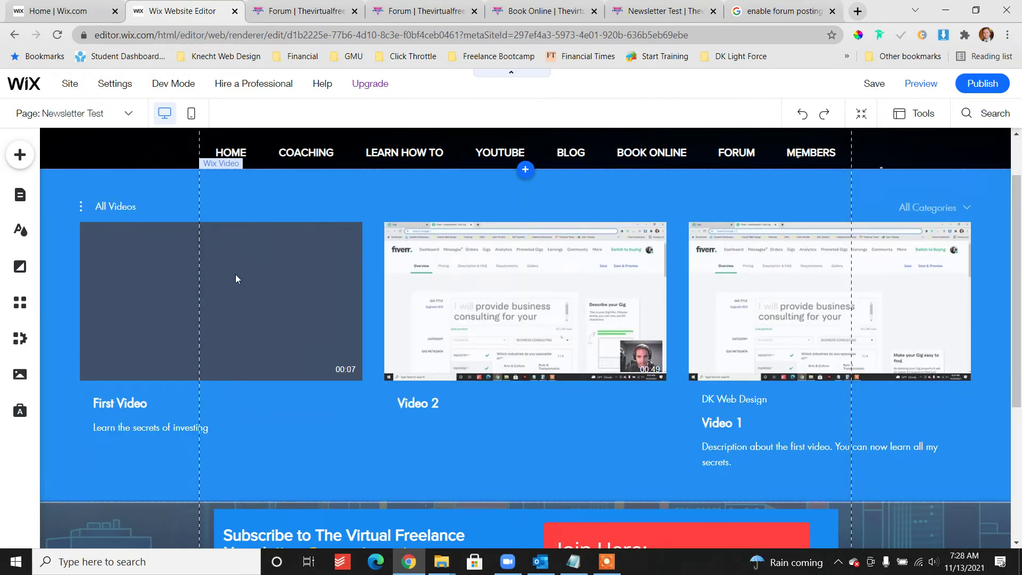
left_click(236, 278)
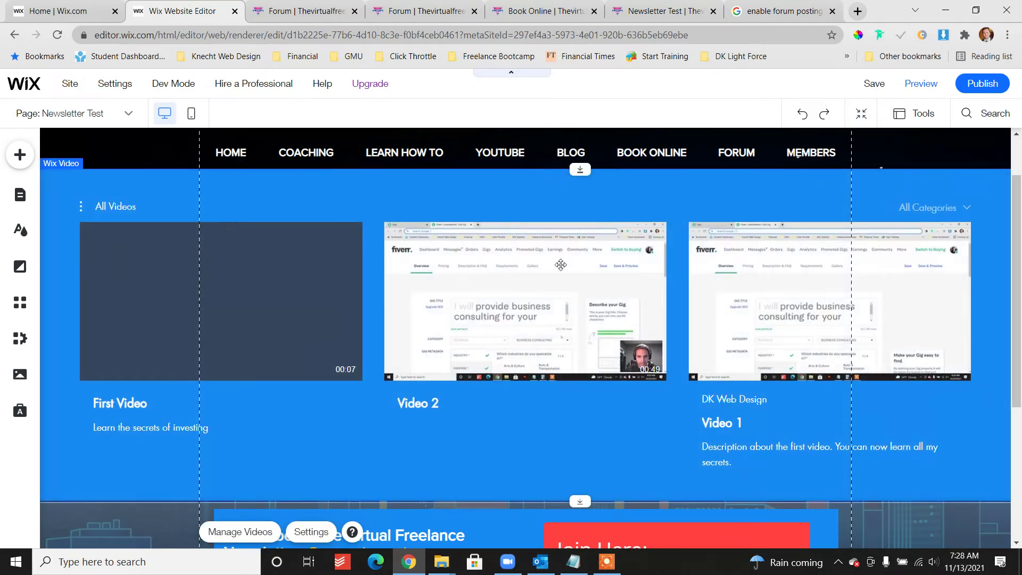
Open the Video Library to manage the gallery's videos
left_click(312, 531)
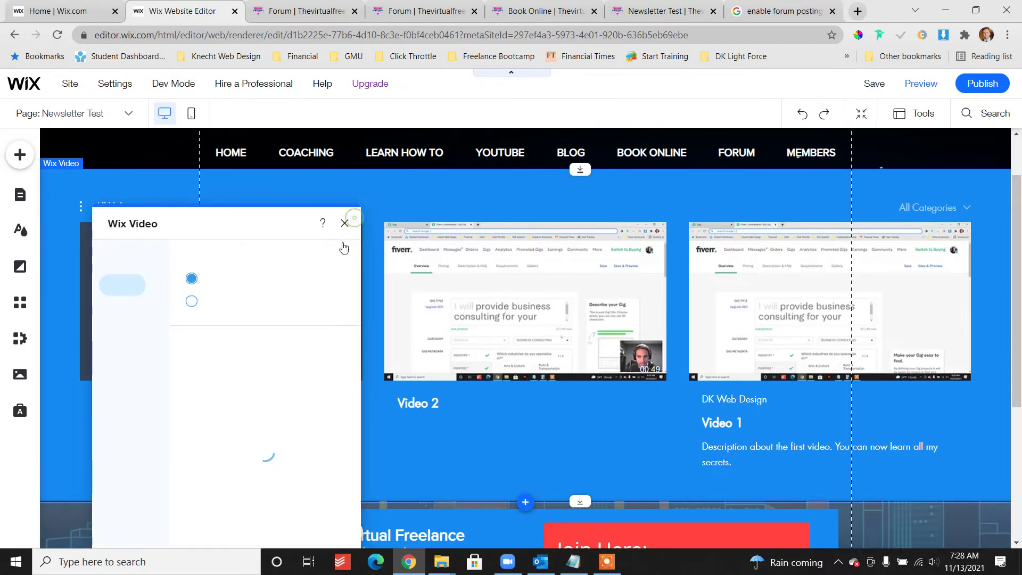
left_click(344, 223)
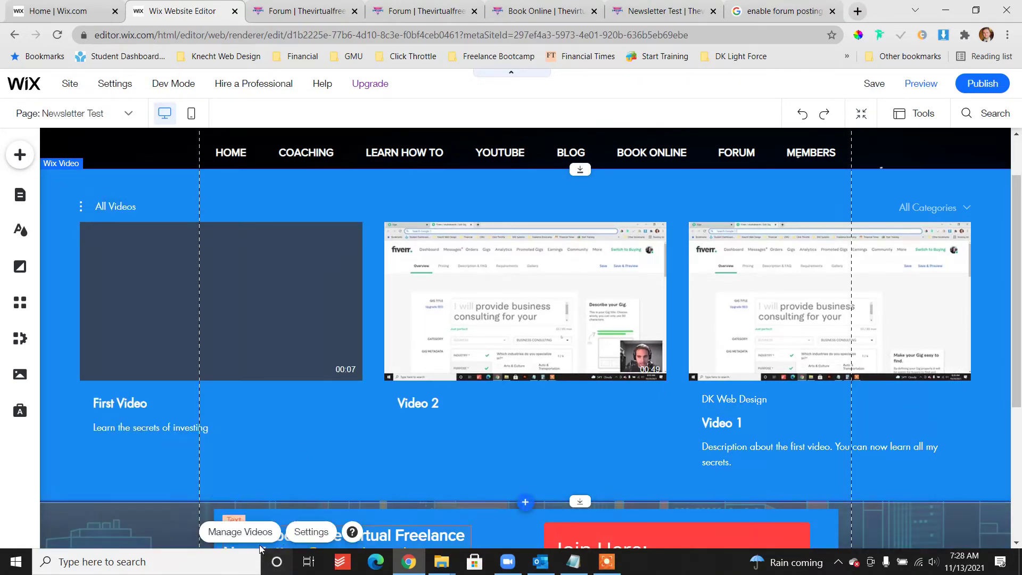
left_click(244, 532)
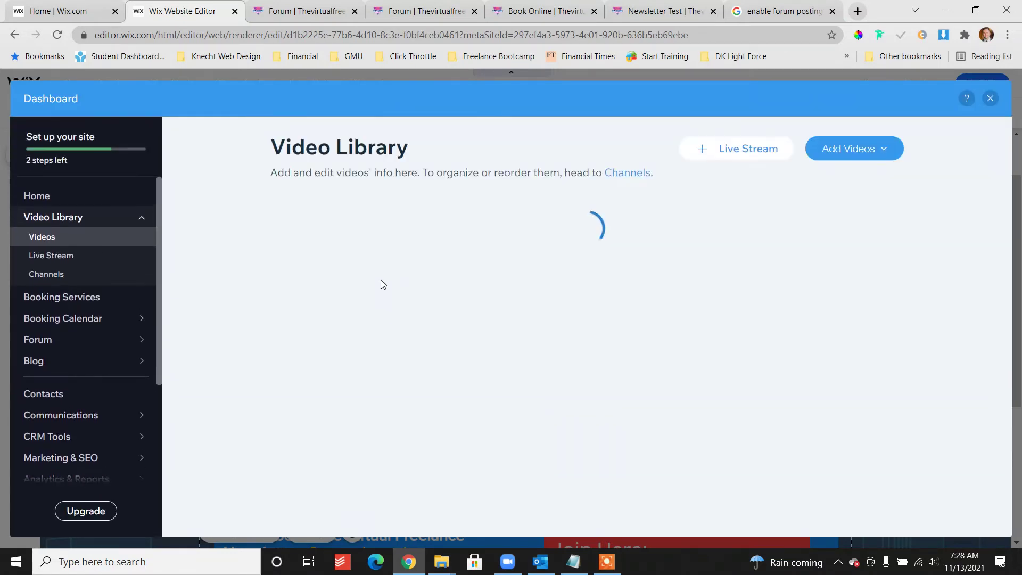
scroll(707, 282, "down", 2)
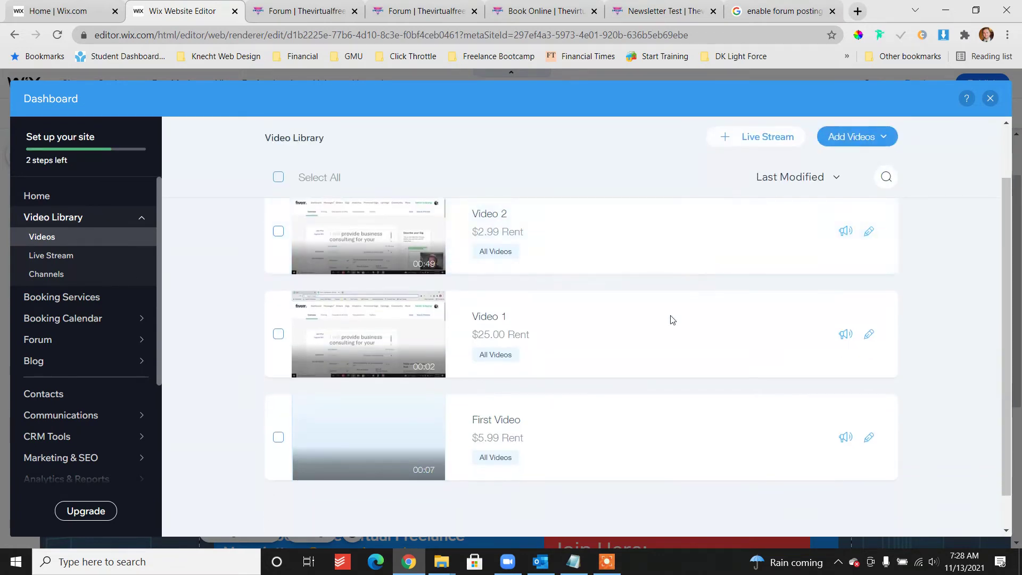
scroll(599, 423, "down", 1)
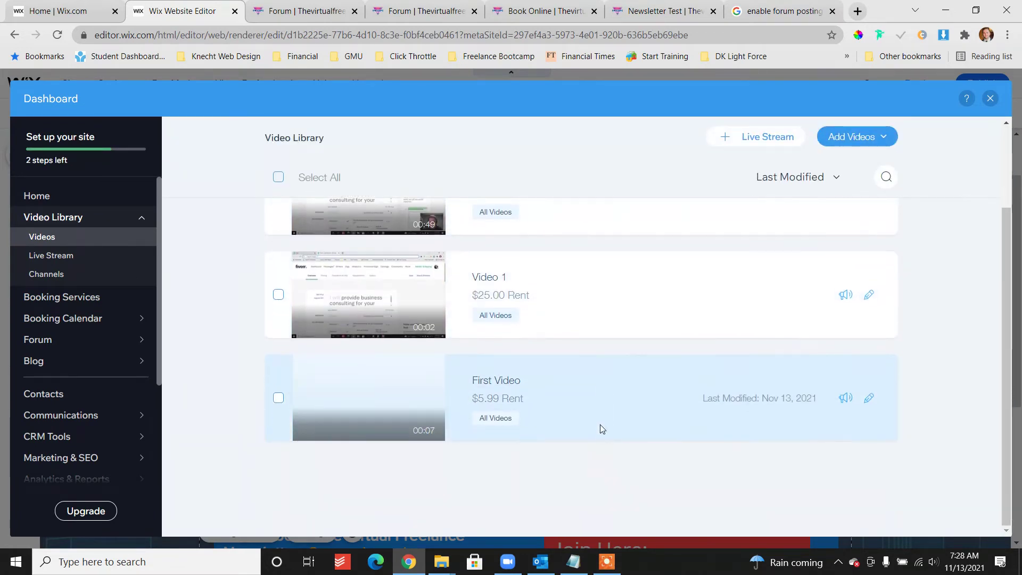
scroll(600, 424, "up", 5)
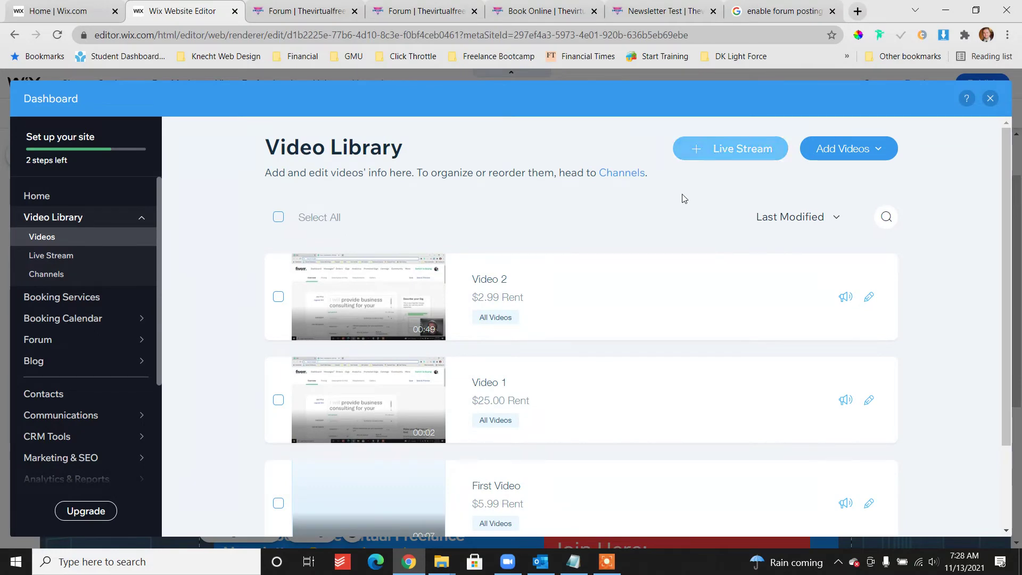
scroll(646, 308, "down", 3)
scroll(634, 308, "up", 4)
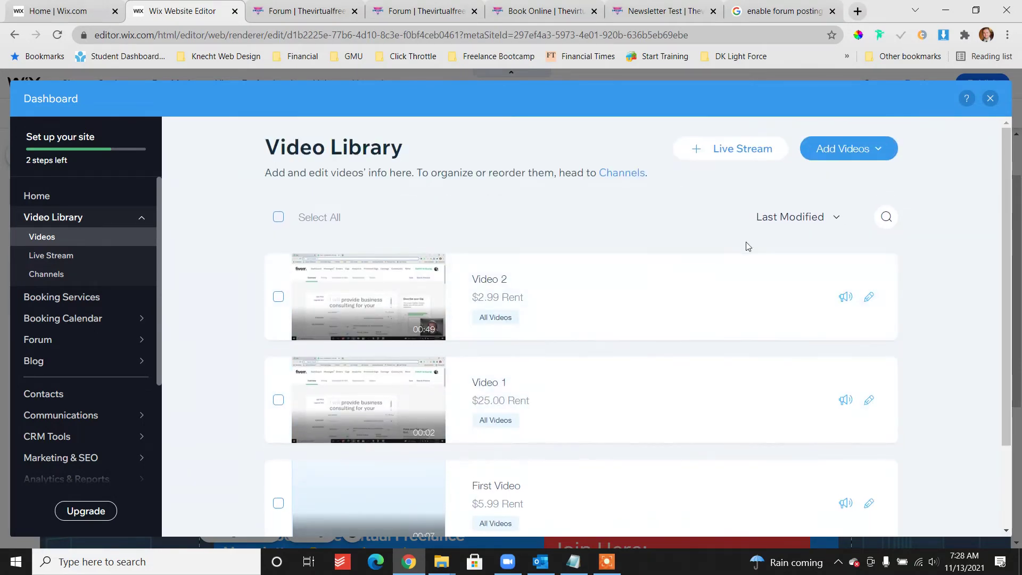
Set Video 2's Channel Pricing to Free, save it, and close the Dashboard
left_click(868, 298)
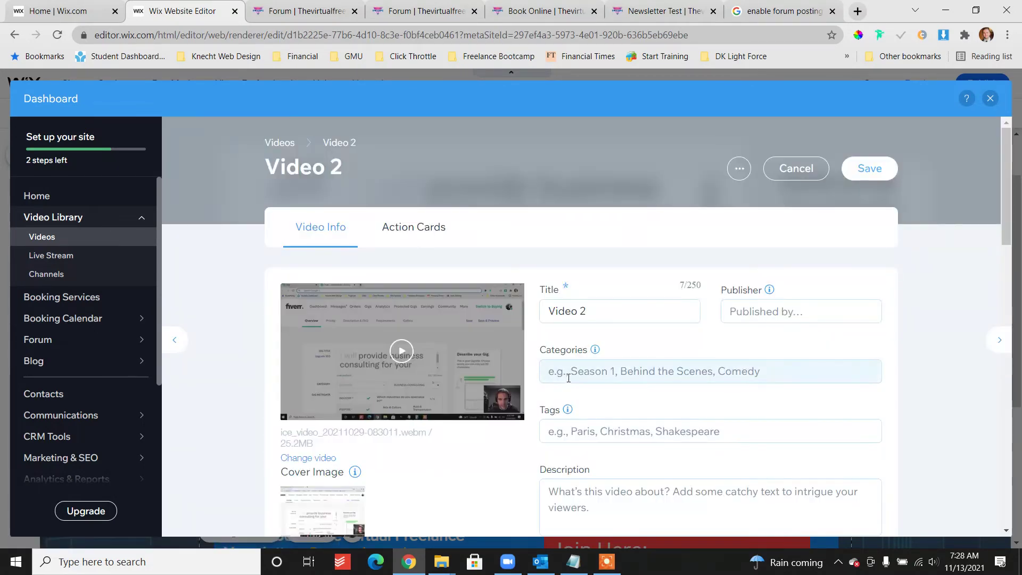
scroll(526, 332, "down", 5)
scroll(526, 332, "down", 4)
left_click(340, 339)
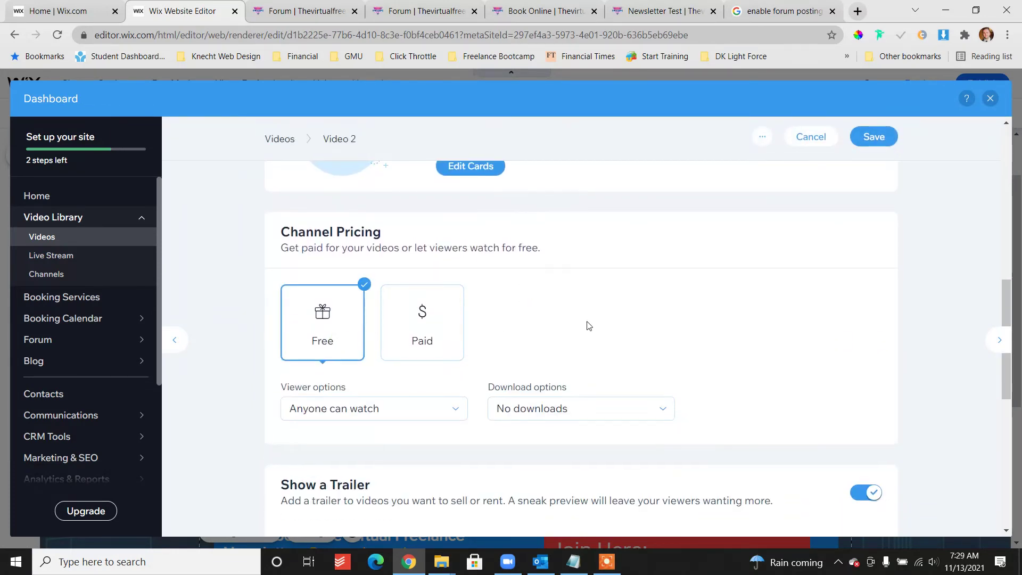
scroll(587, 326, "up", 4)
left_click(484, 357)
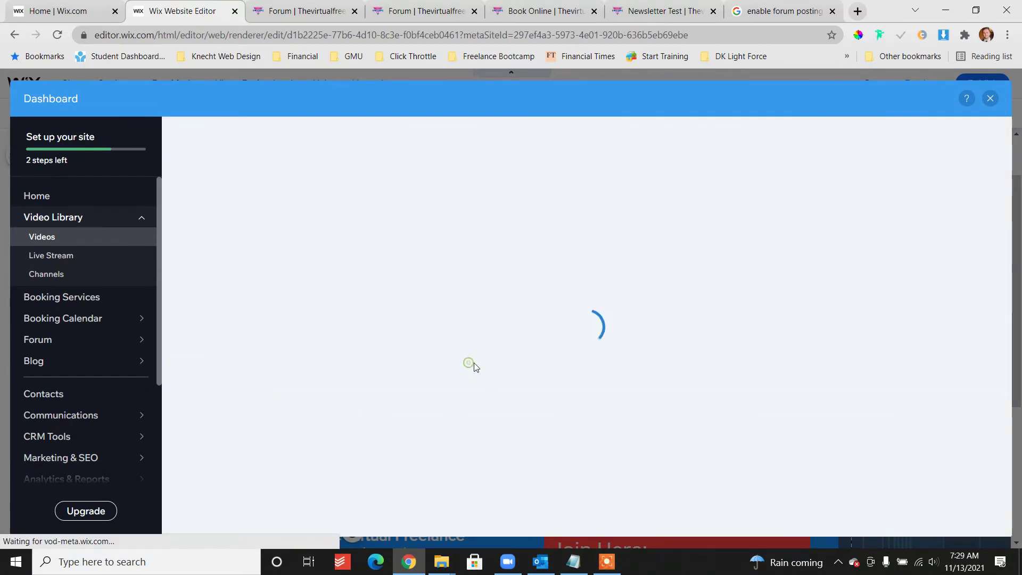
scroll(548, 343, "down", 2)
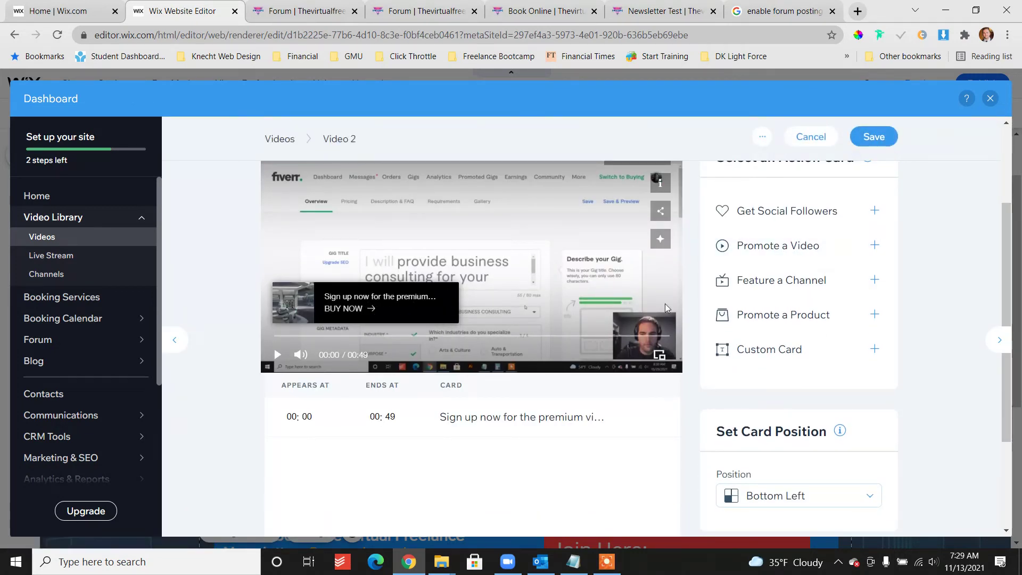
scroll(509, 320, "up", 2)
left_click(884, 137)
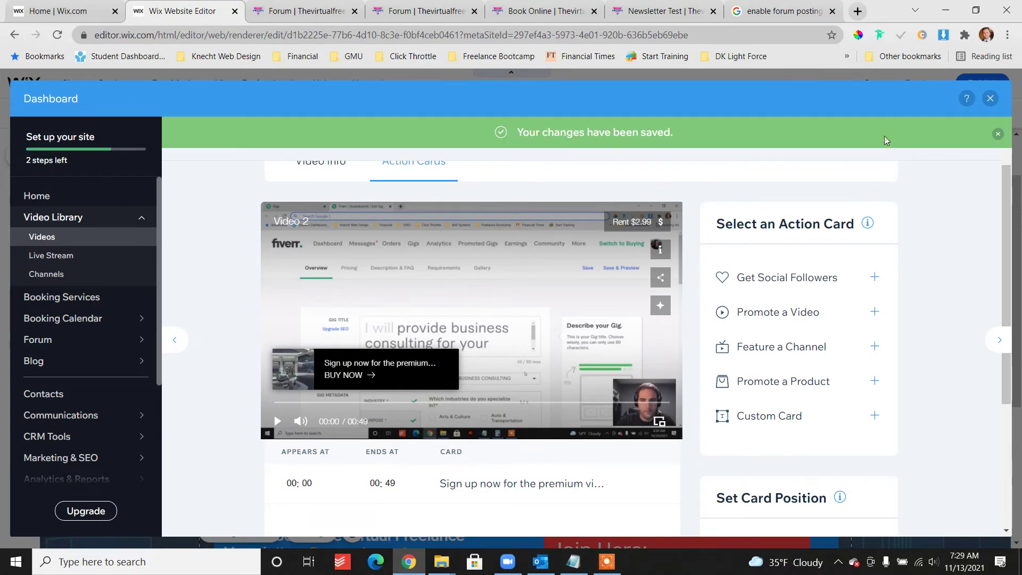
left_click(998, 134)
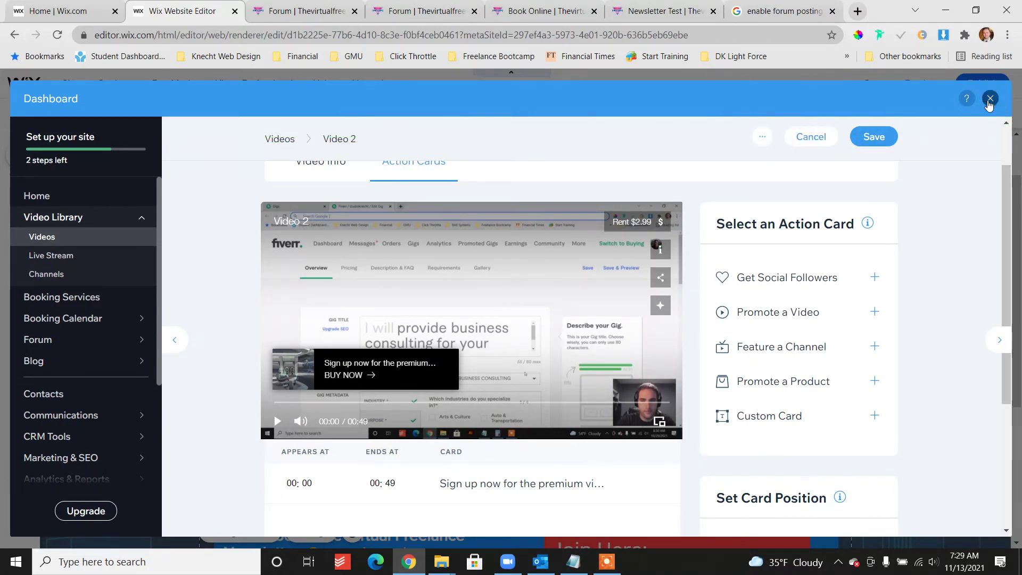
left_click(871, 137)
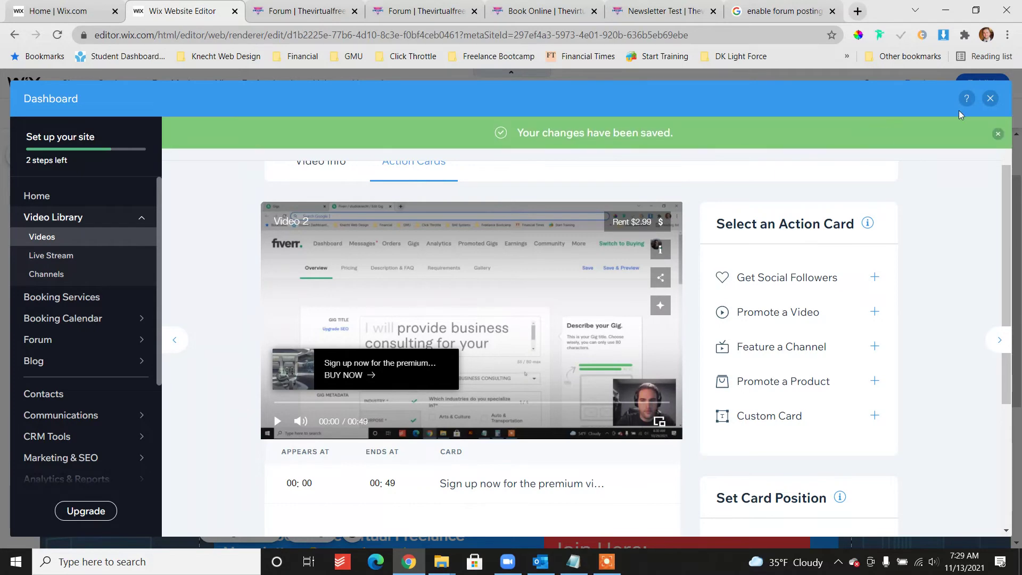
left_click(990, 100)
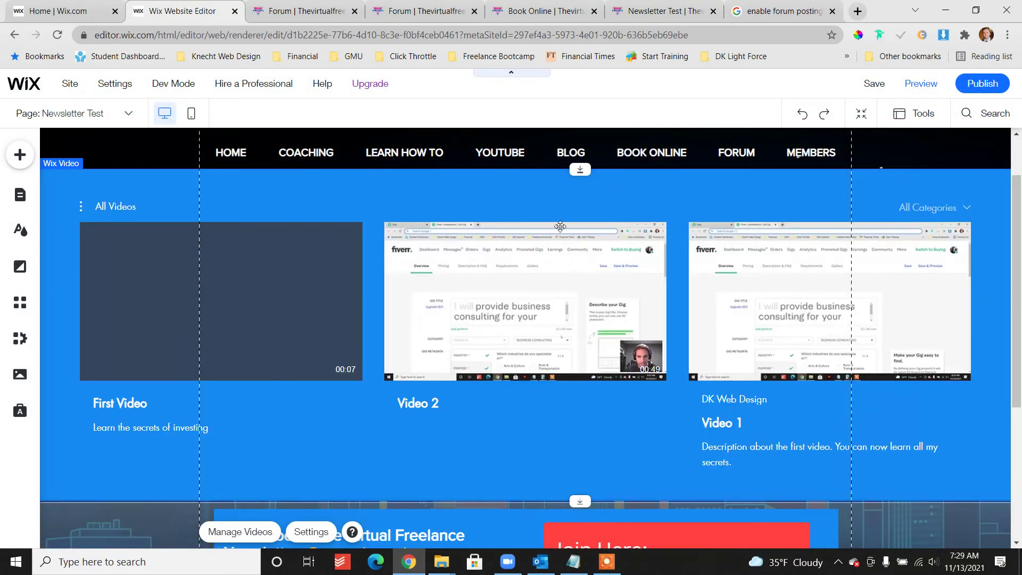
Preview the site to check the video gallery
left_click(920, 83)
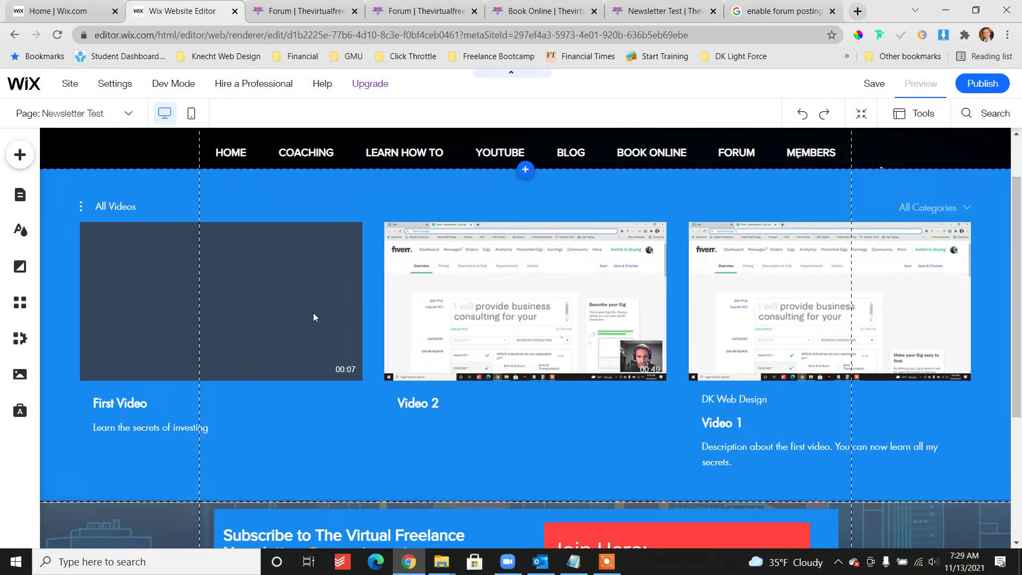
scroll(259, 312, "down", 1)
mouse_move(721, 283)
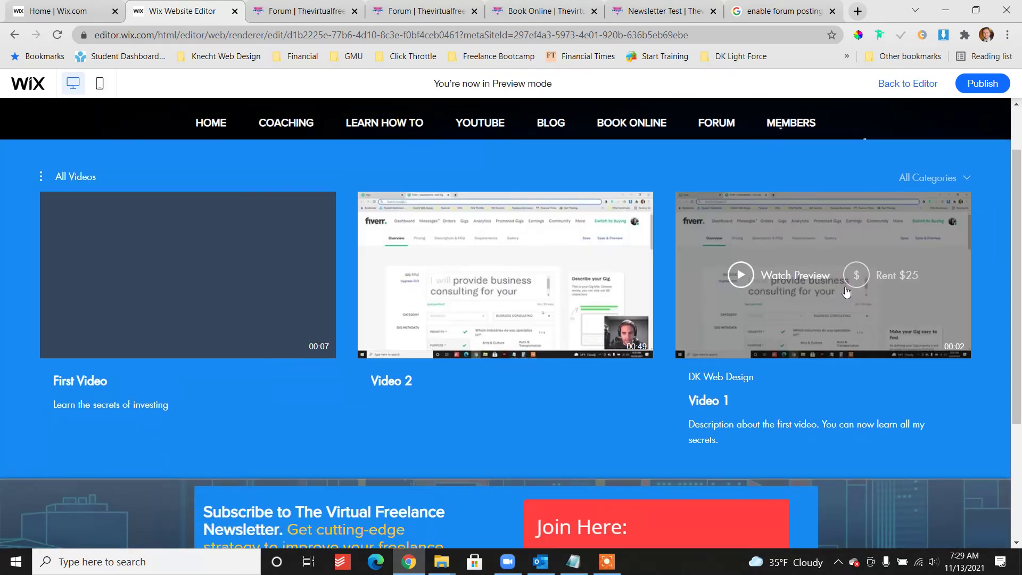
mouse_move(548, 291)
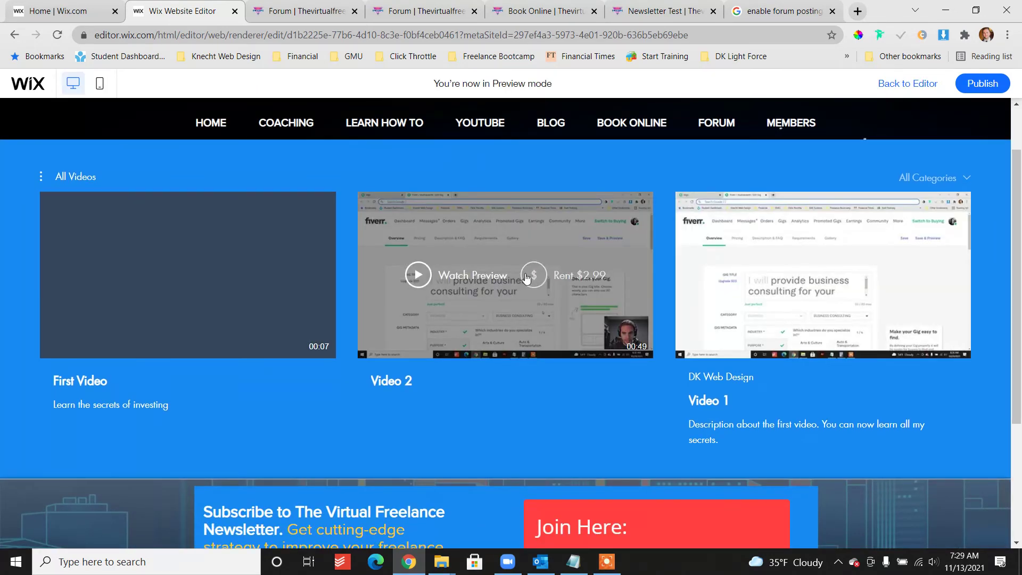
Try Video 2's Watch Preview, dismiss the Preview Mode notice, and return to the editor tab
left_click(418, 276)
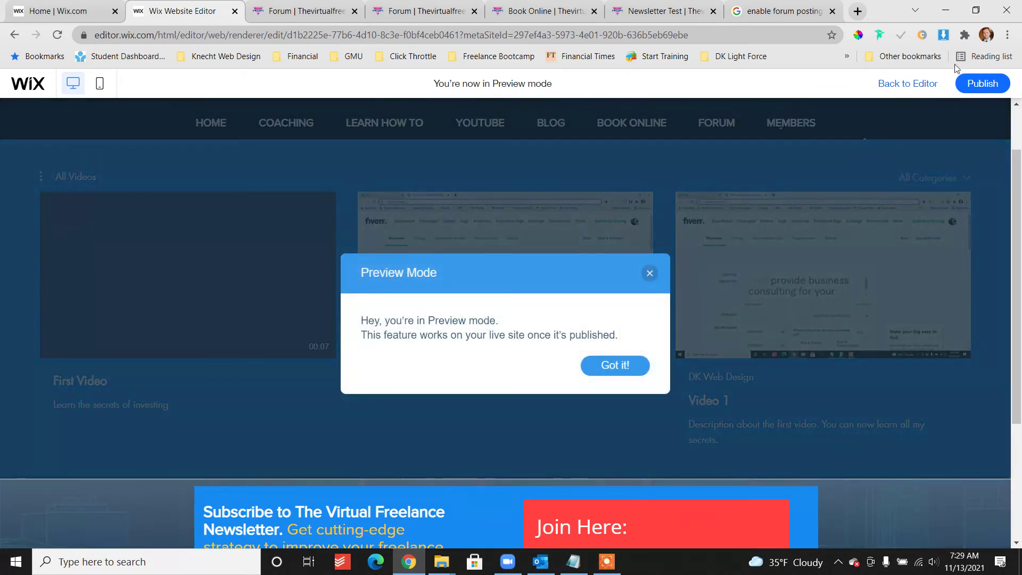
left_click(620, 364)
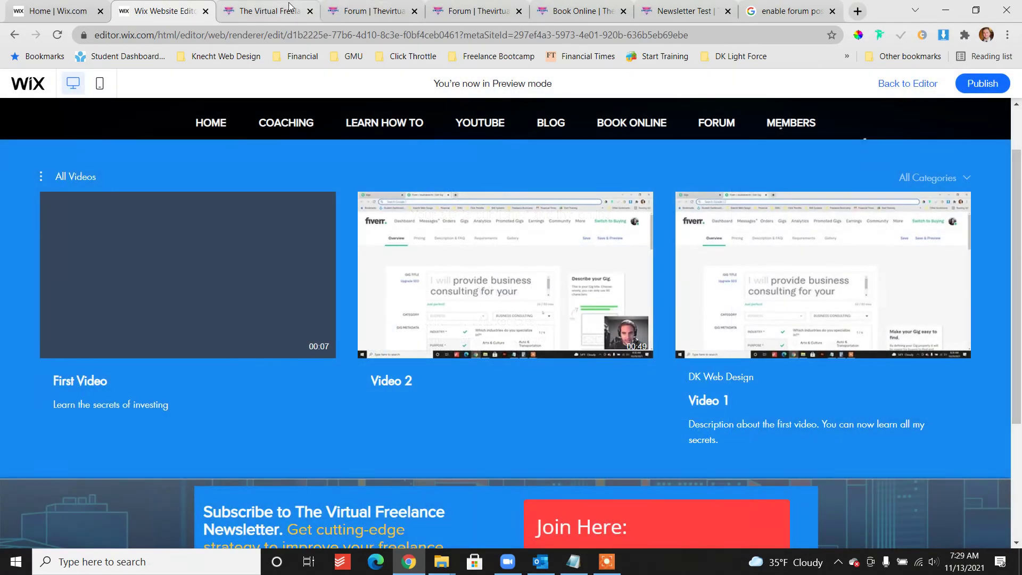
left_click(255, 10)
left_click(184, 12)
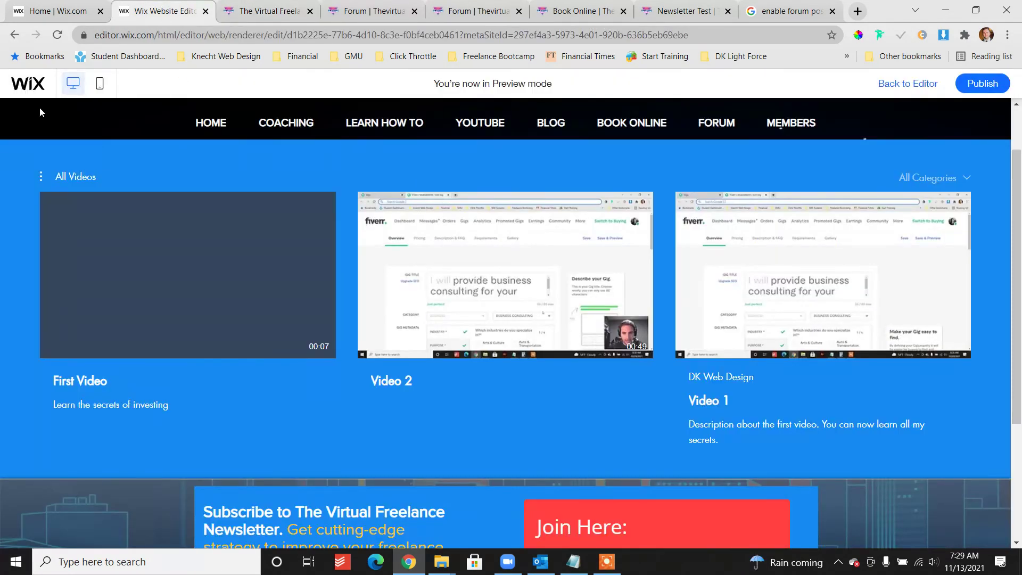
Open Newsletter Test's SEO Basics from Manage Pages and check its URL slug about-3
left_click(923, 85)
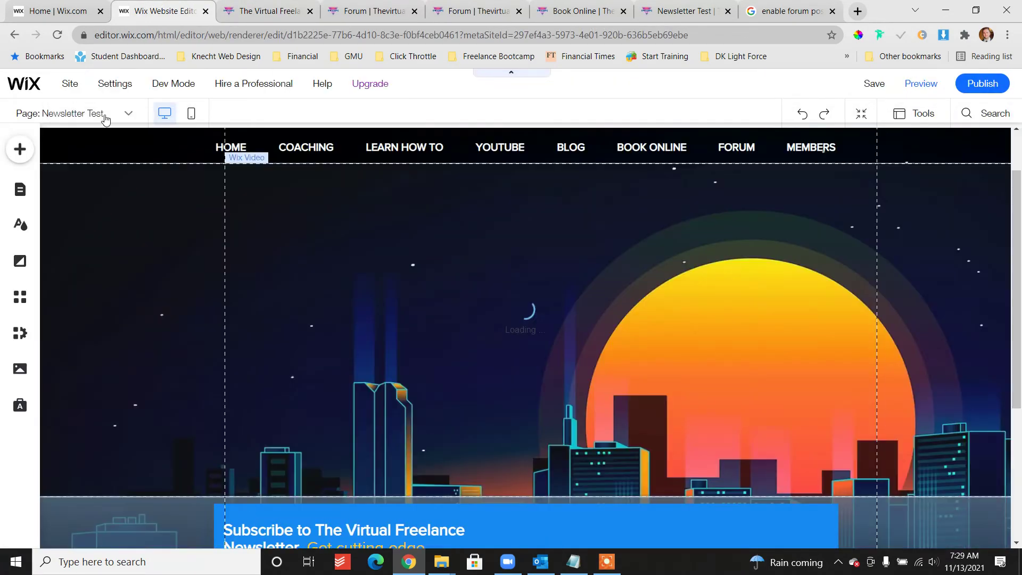
left_click(101, 110)
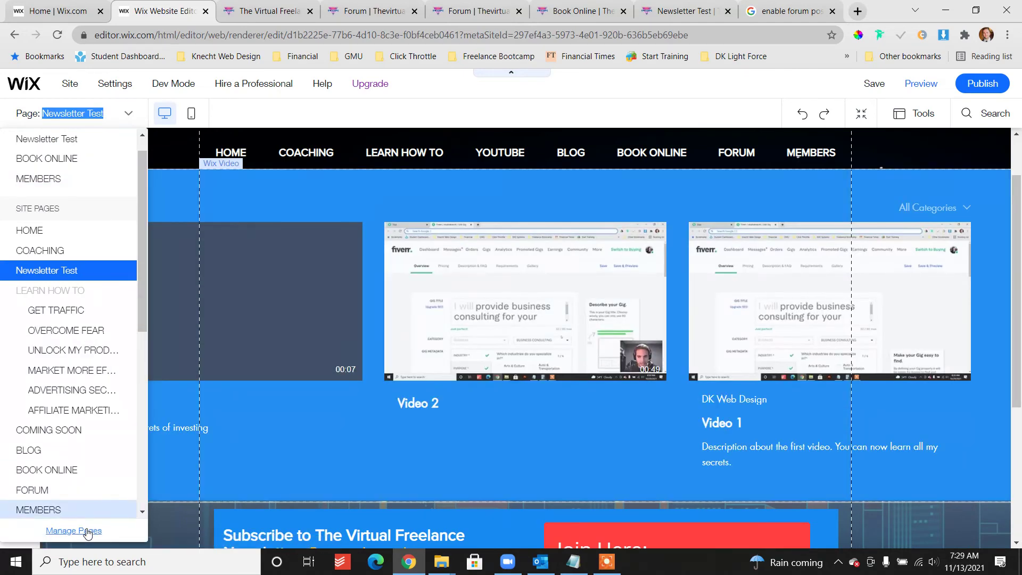
left_click(73, 531)
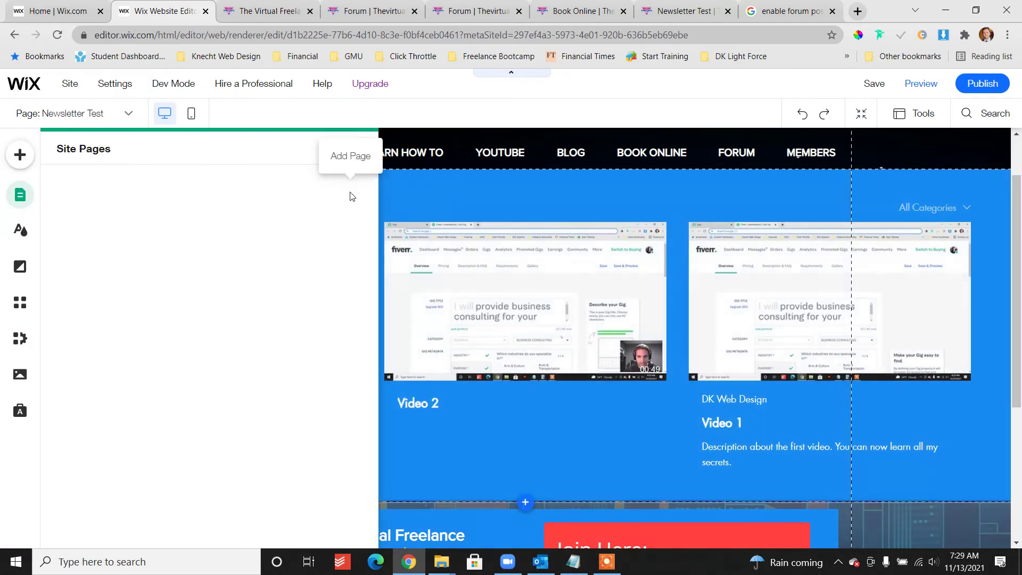
left_click(349, 281)
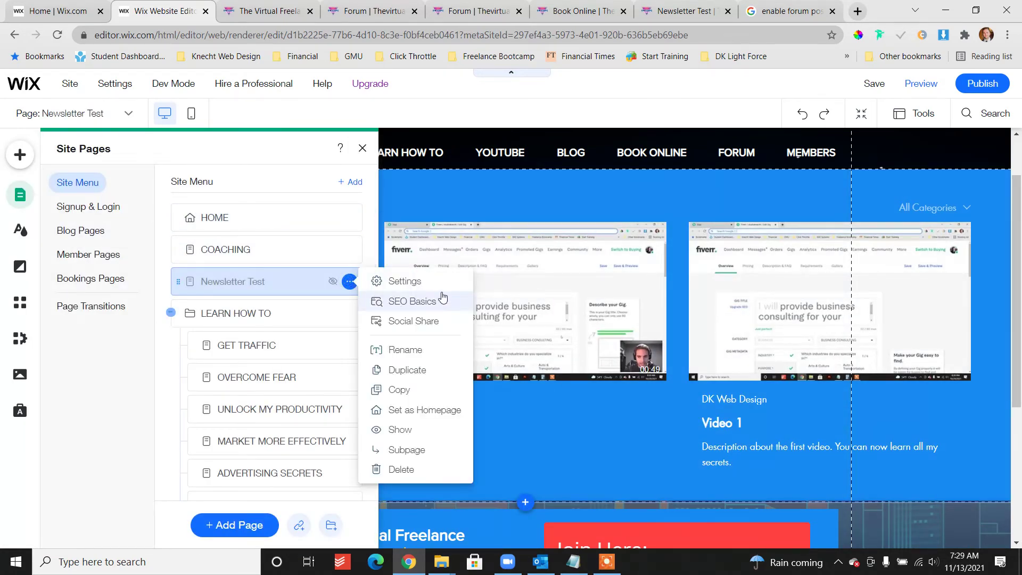
left_click(421, 302)
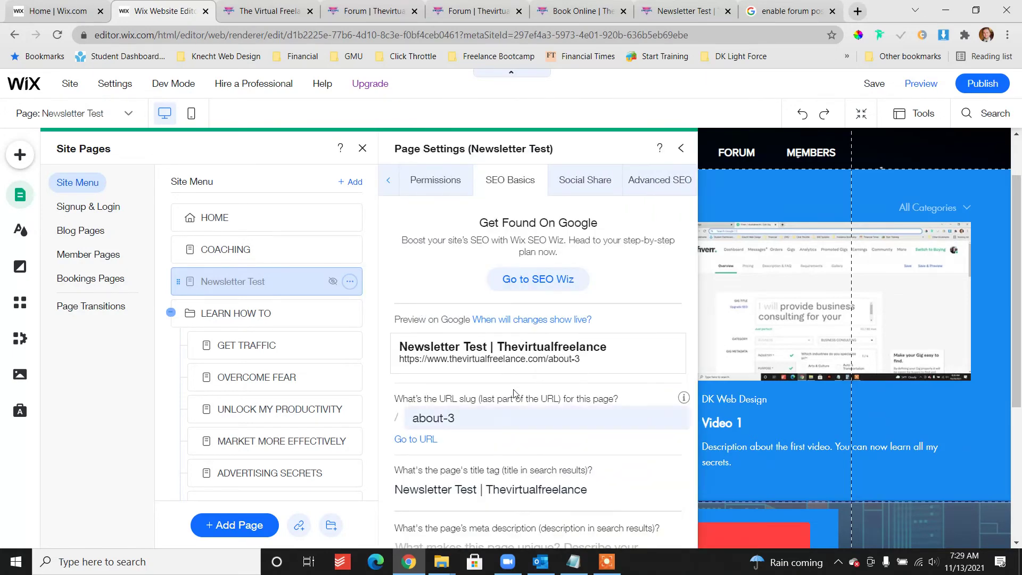
left_click(491, 417)
Reload the live about-3 Newsletter Test page to see the latest gallery
left_click(702, 7)
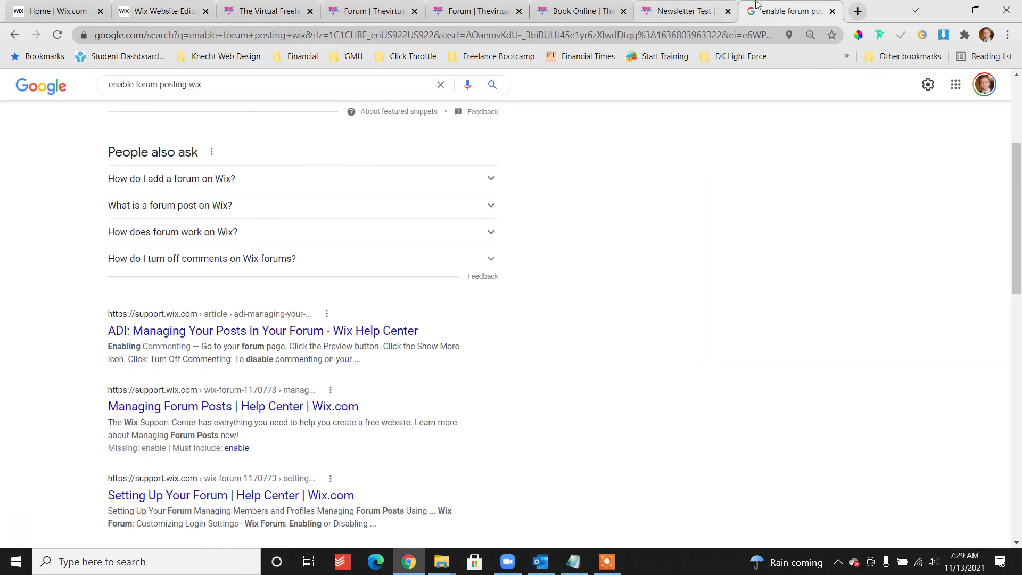
left_click(355, 29)
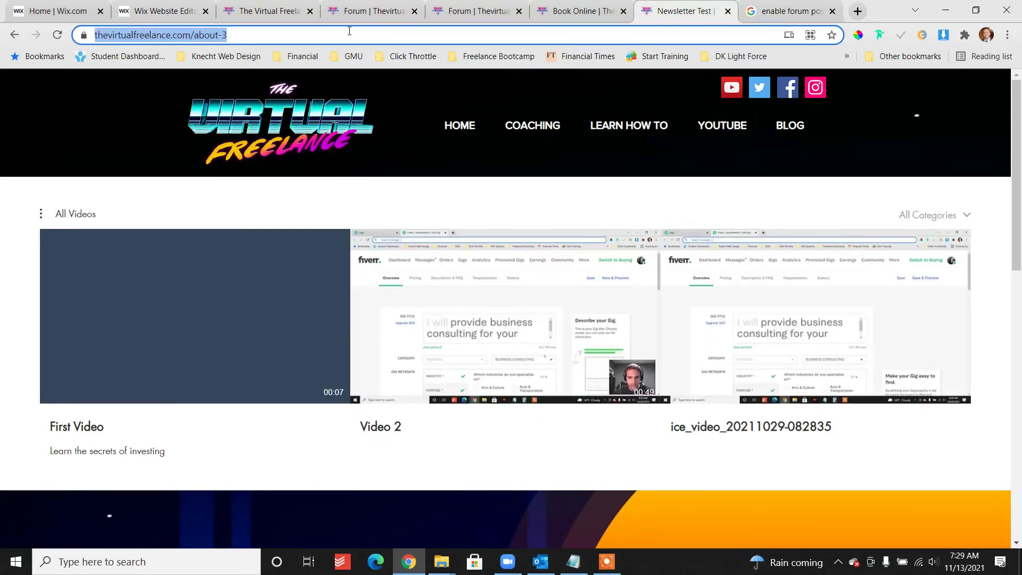
key("Return")
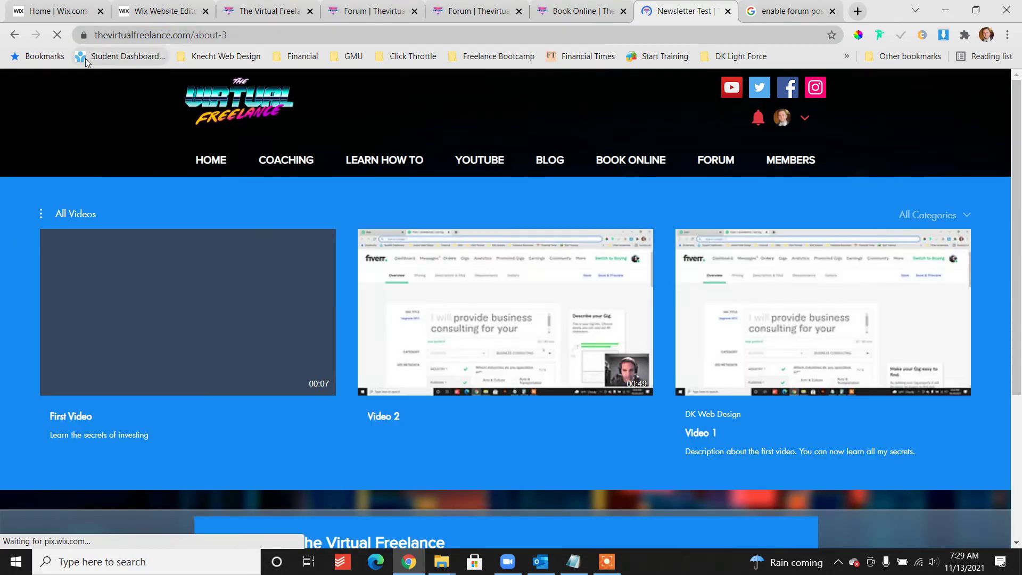
mouse_move(202, 334)
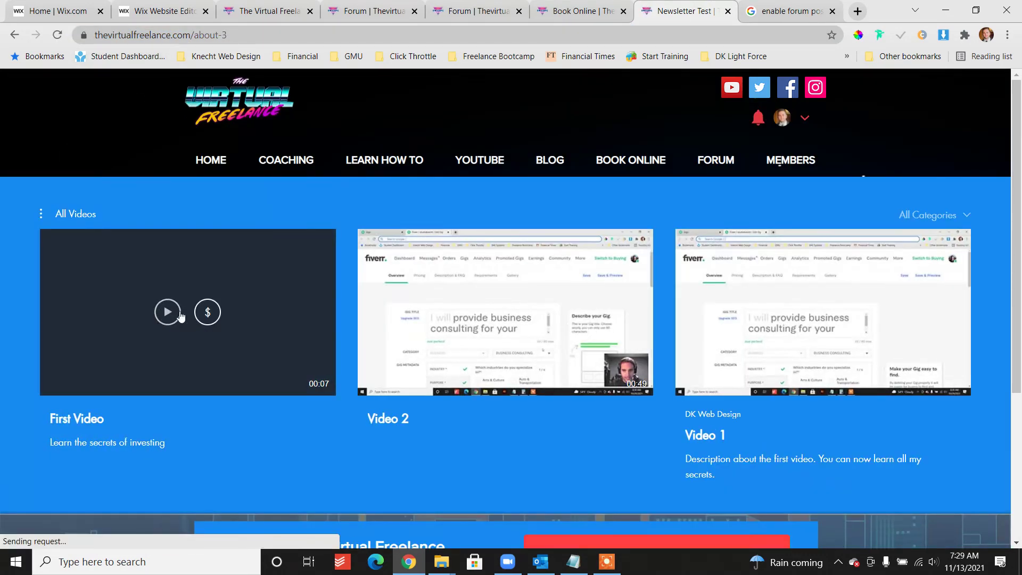
mouse_move(824, 294)
mouse_move(633, 300)
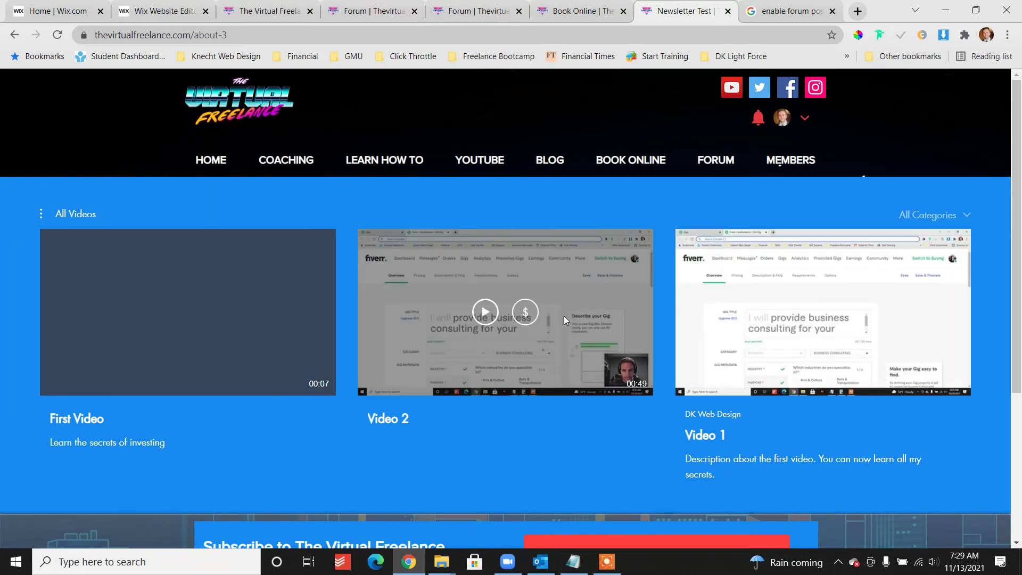
left_click(57, 35)
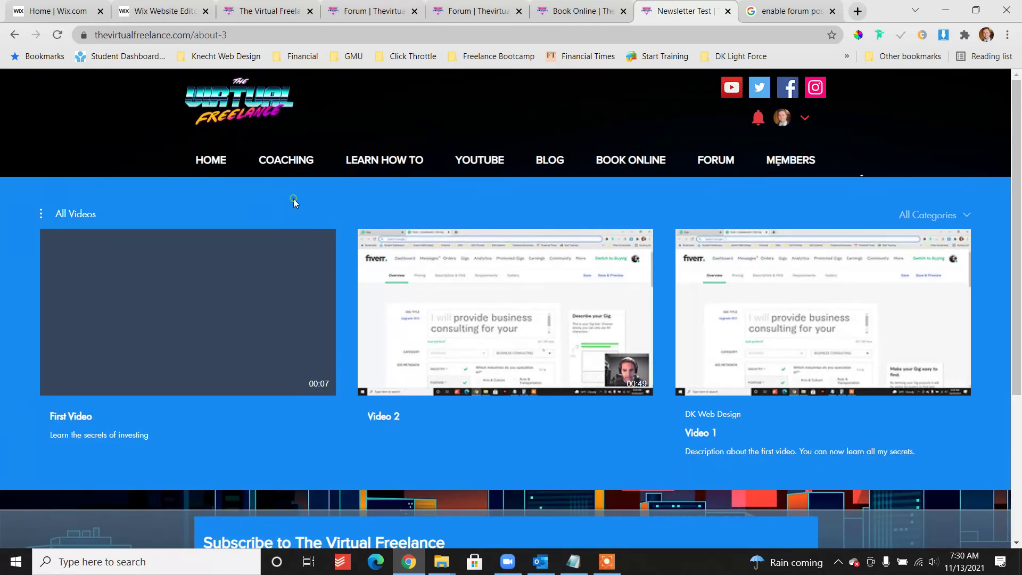
View and close the rental offers for First Video, Video 2 and Video 1
mouse_move(218, 263)
left_click(207, 321)
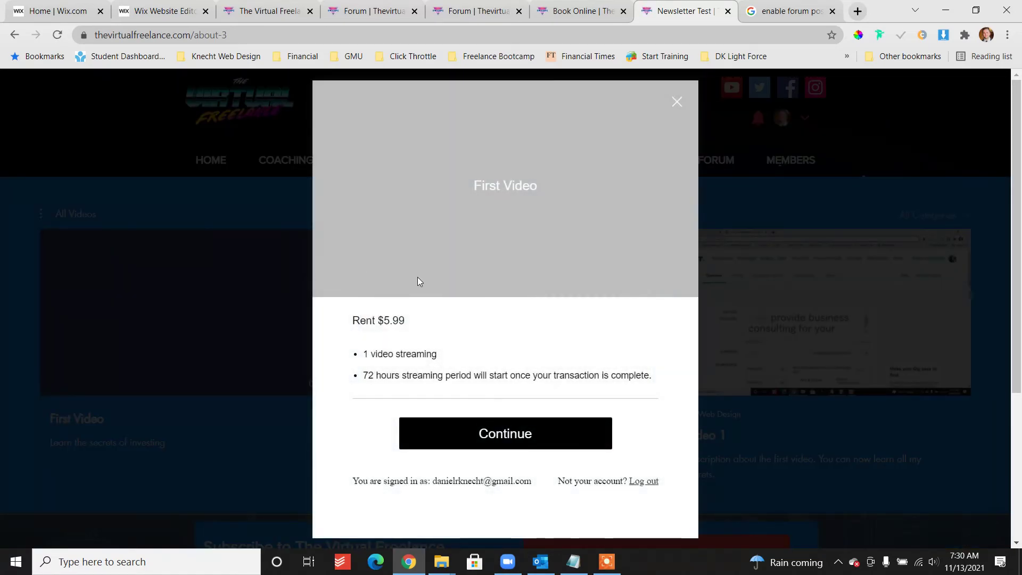
left_click(743, 311)
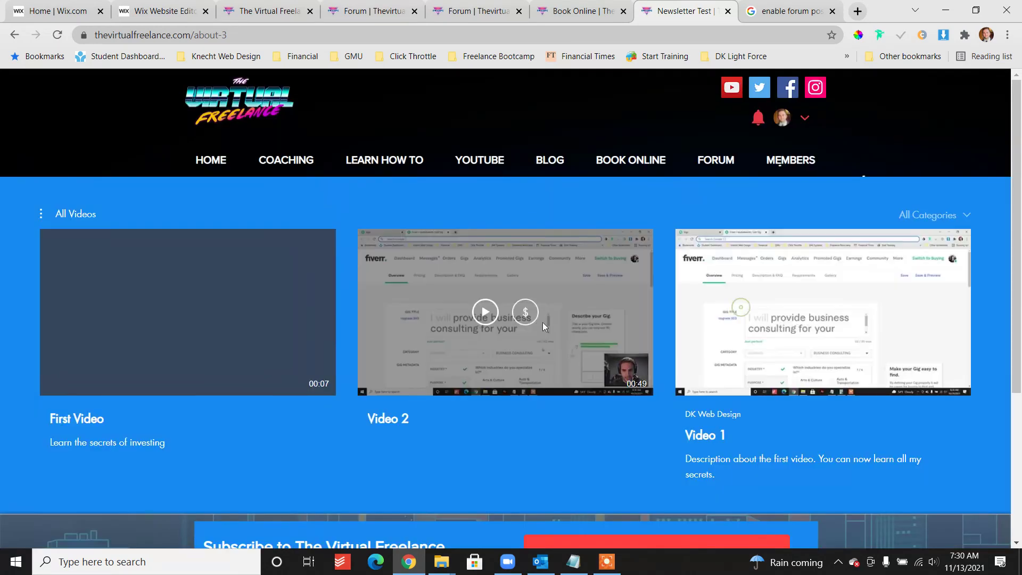
left_click(525, 314)
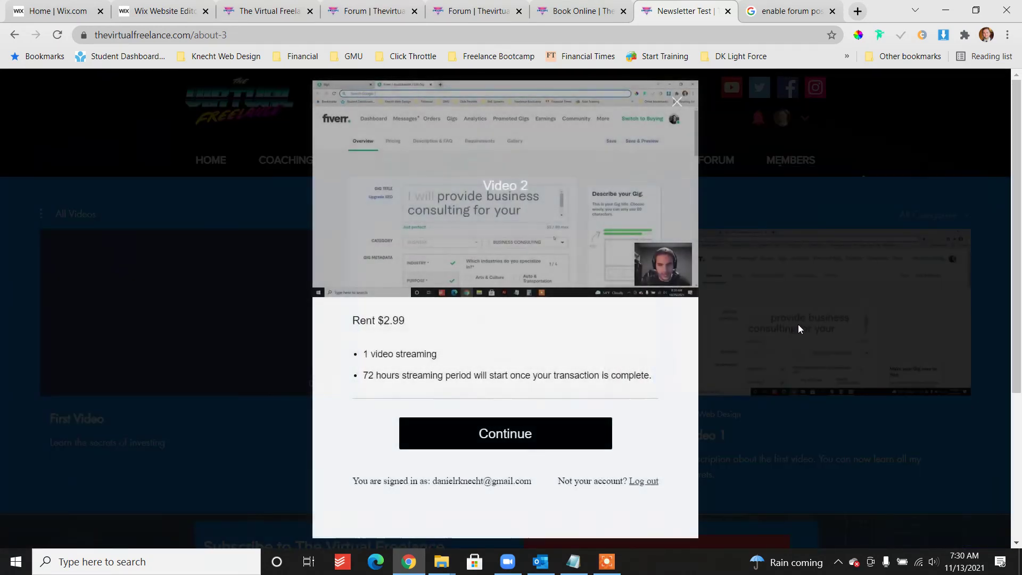
left_click(791, 347)
left_click(844, 314)
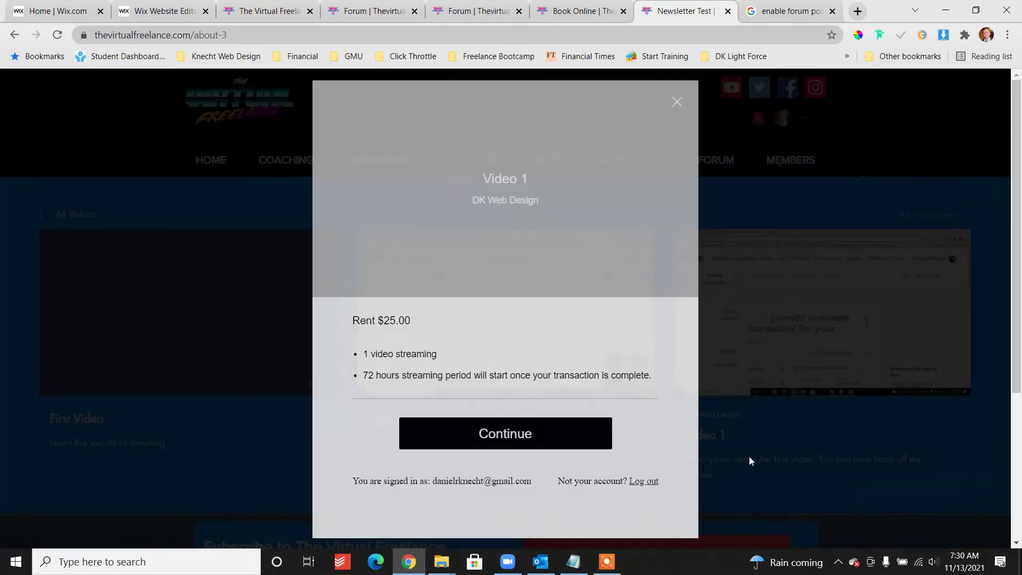
left_click(857, 456)
left_click(154, 10)
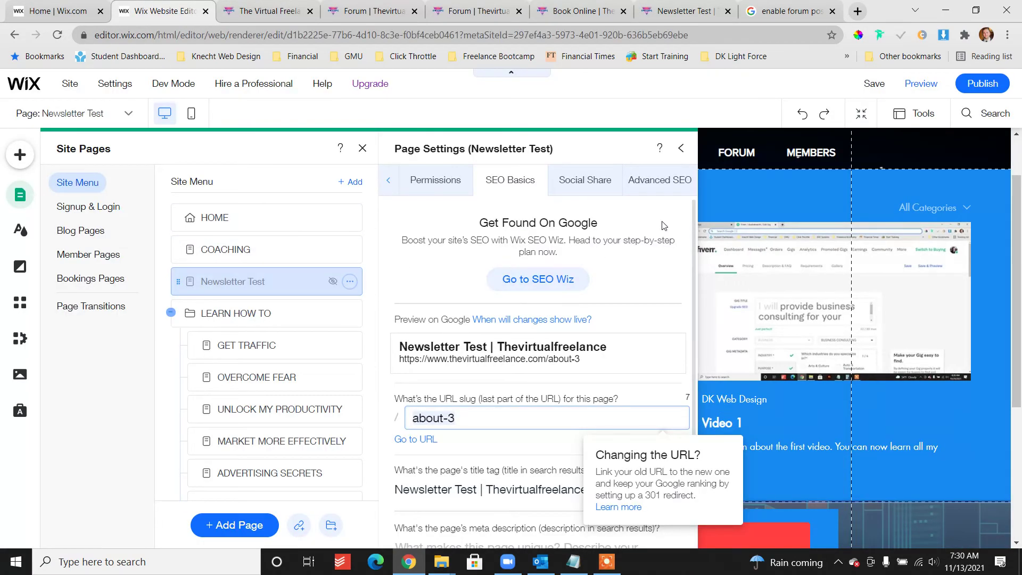
Close Page Settings and Site Pages, then choose Manage Videos from the gallery's right-click menu
left_click(681, 149)
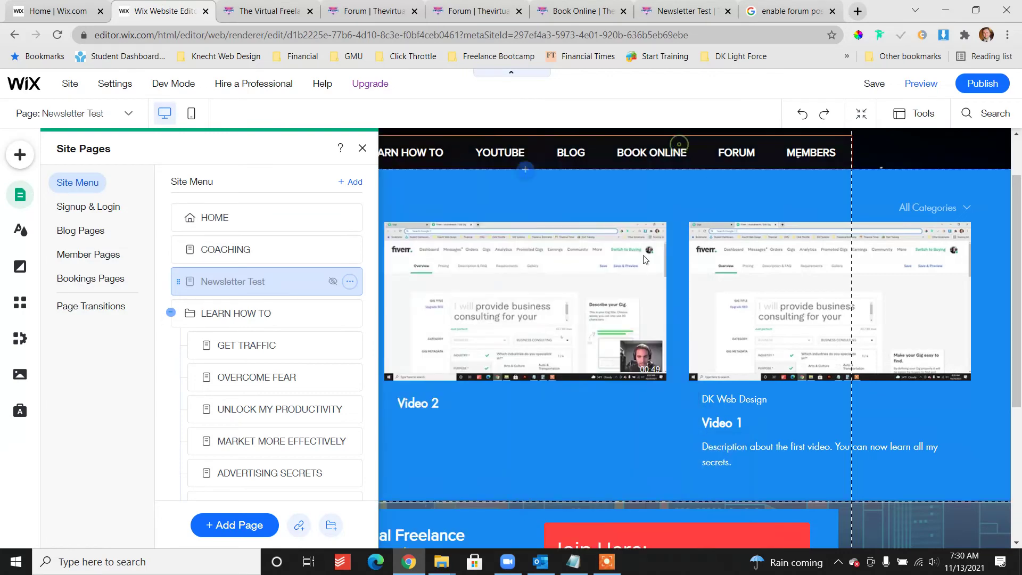
left_click(362, 151)
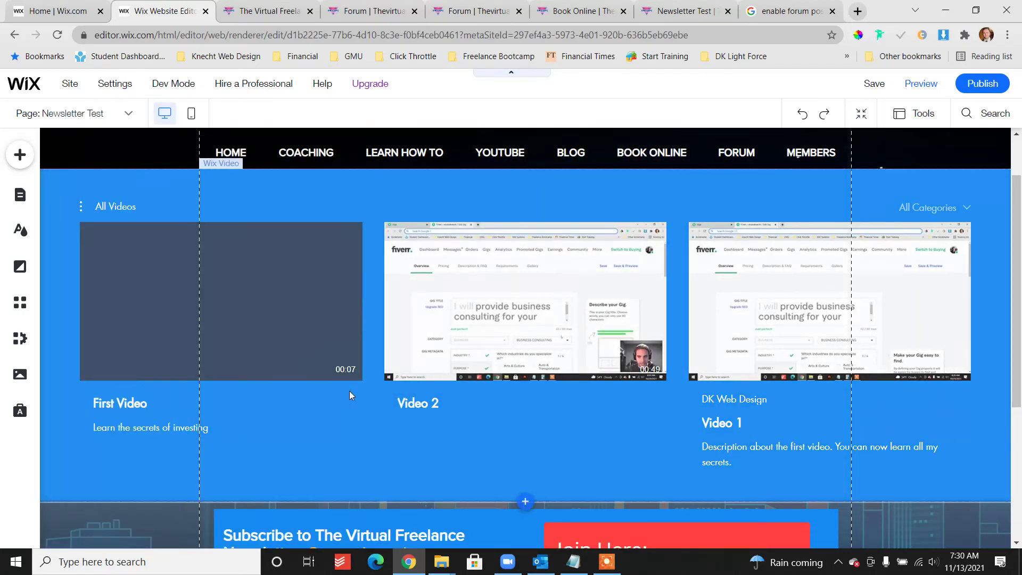
left_click(399, 410)
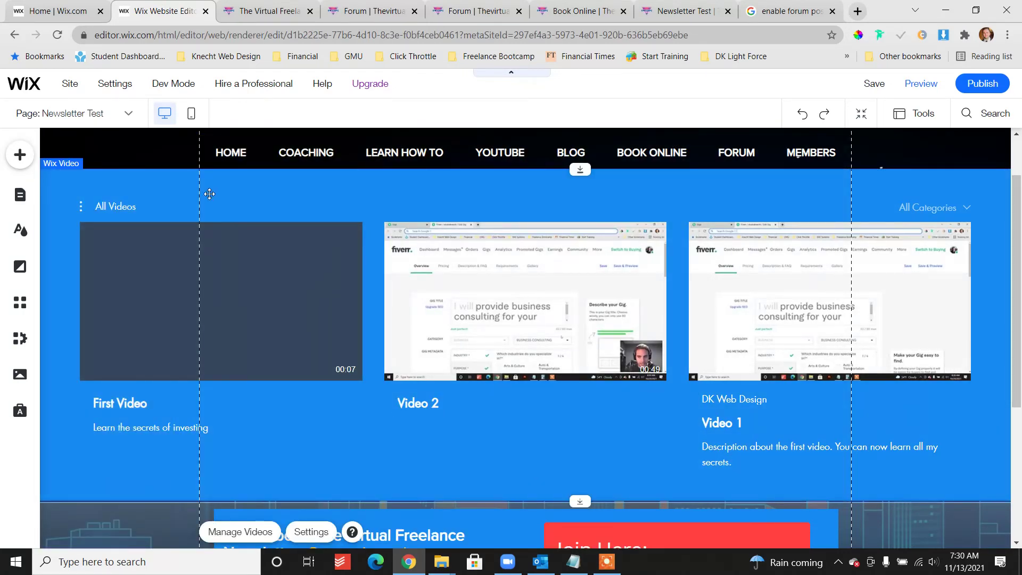
right_click(309, 203)
left_click(368, 225)
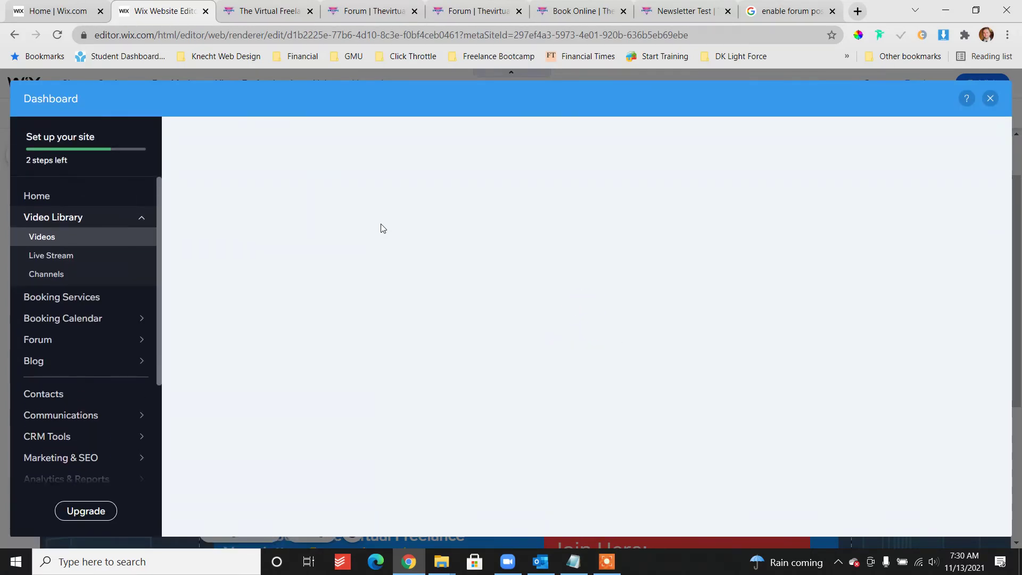
Set Video 2 to Free pricing, watchable by anyone with downloads off, and save
scroll(388, 223, "down", 2)
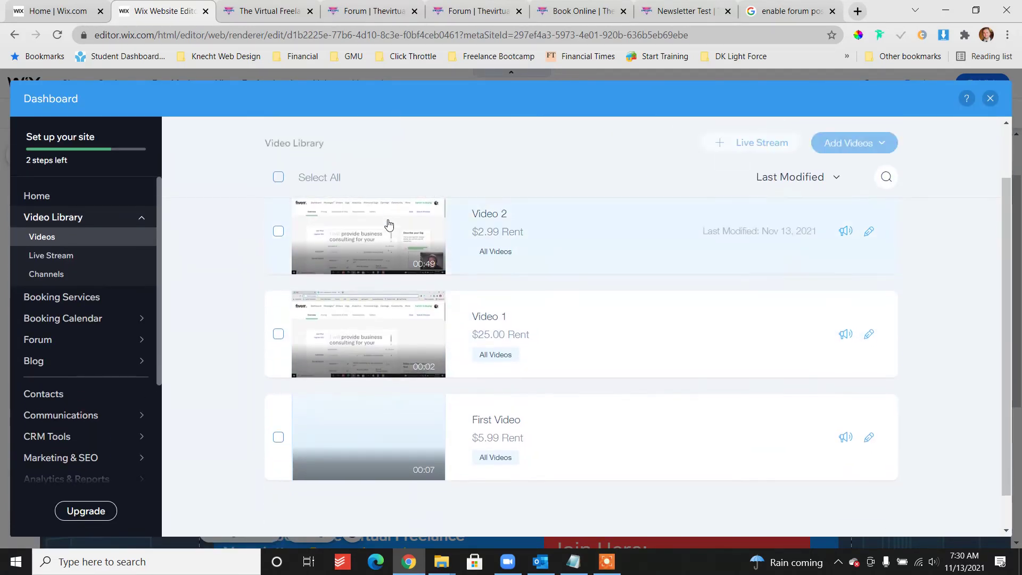
left_click(869, 231)
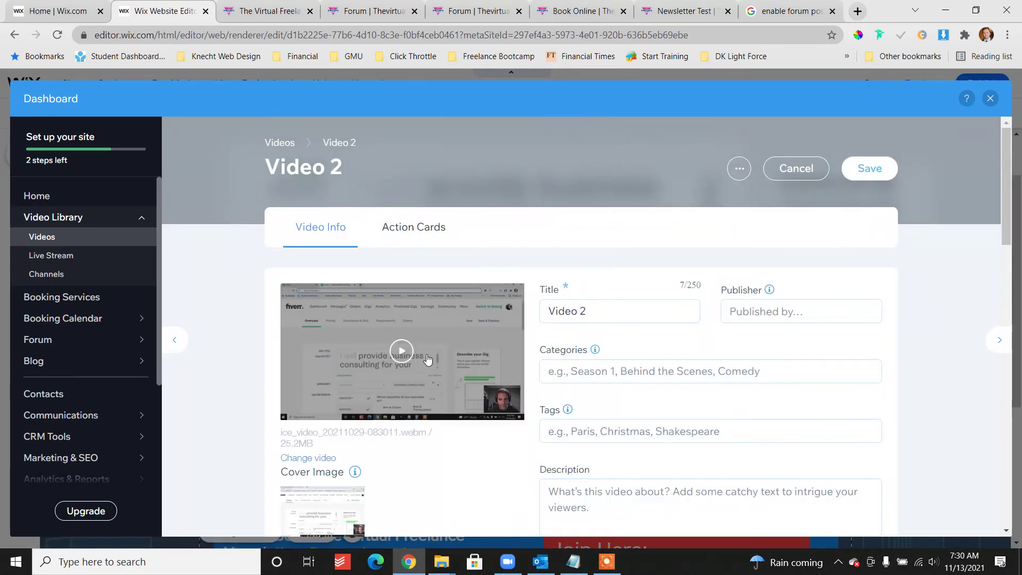
scroll(425, 358, "down", 8)
scroll(426, 358, "down", 2)
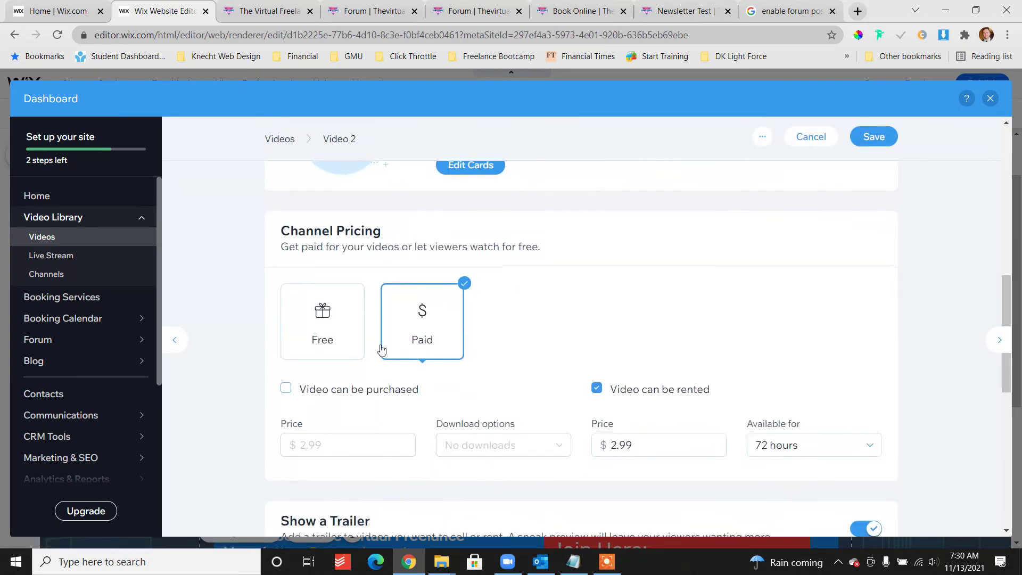
left_click(317, 322)
left_click(341, 409)
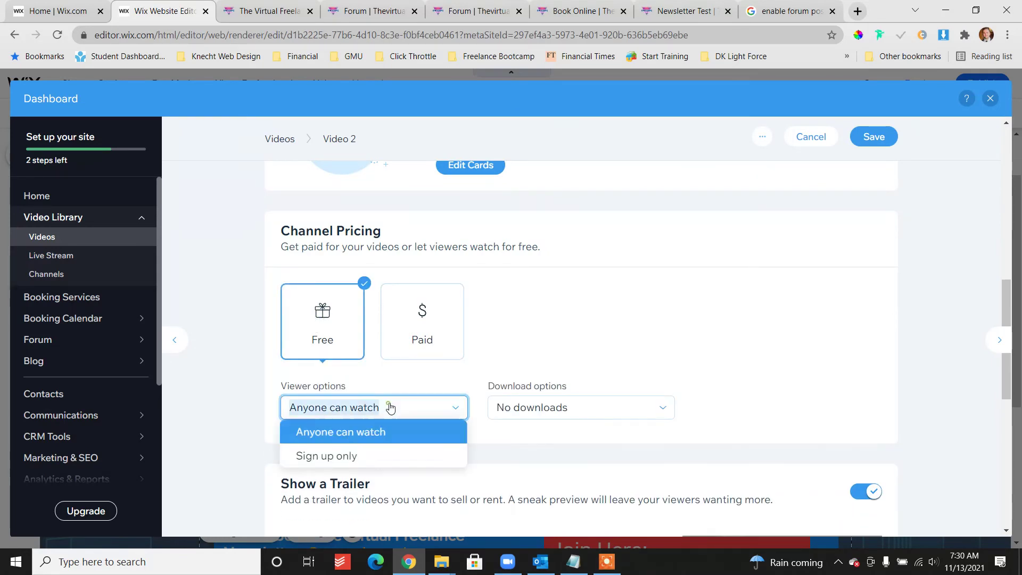
left_click(351, 453)
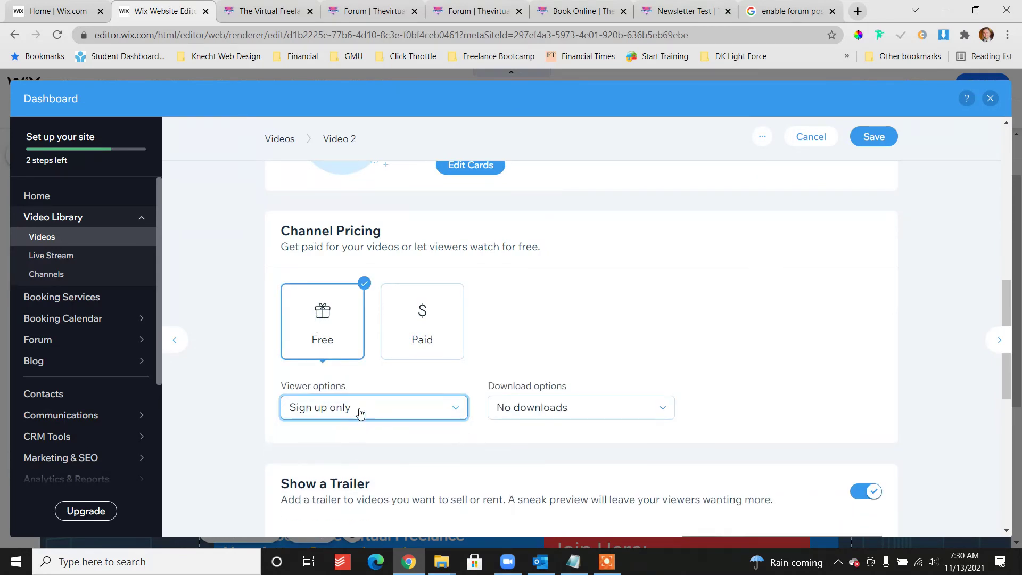
left_click(359, 412)
left_click(366, 430)
left_click(543, 406)
left_click(620, 363)
left_click(871, 139)
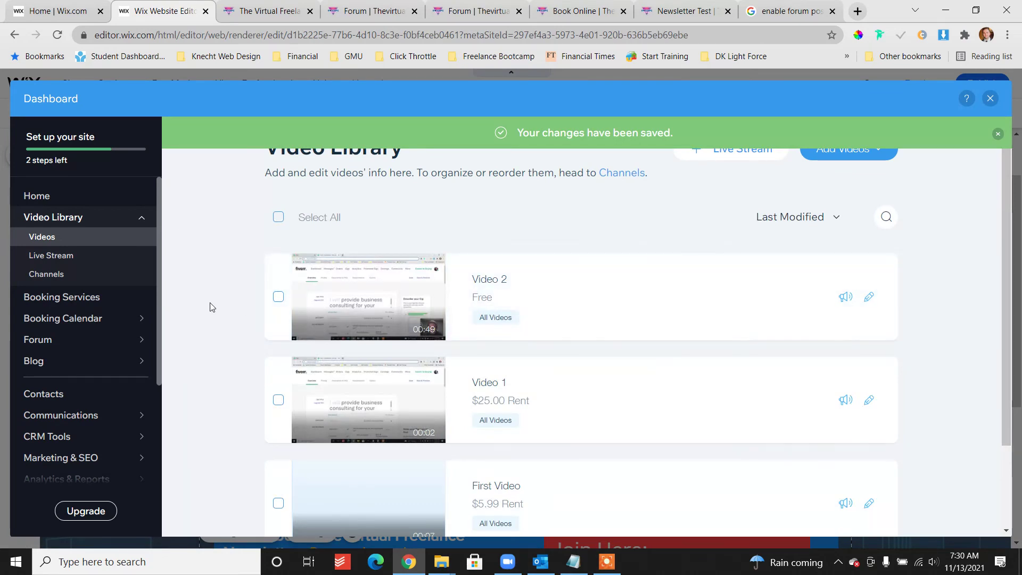
Open Video 2's details and its action cards settings
scroll(248, 292, "down", 1)
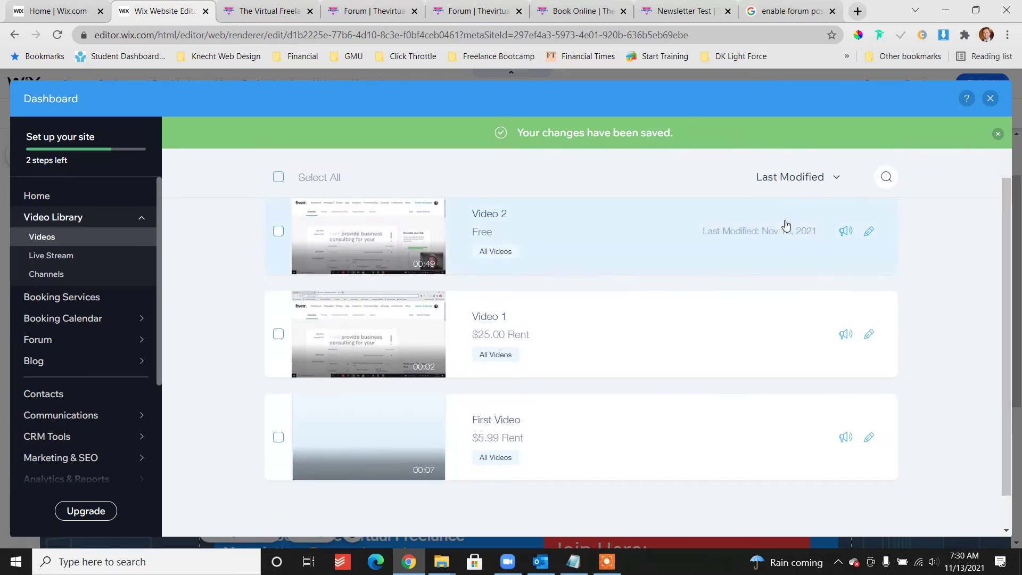
left_click(870, 232)
scroll(484, 356, "down", 6)
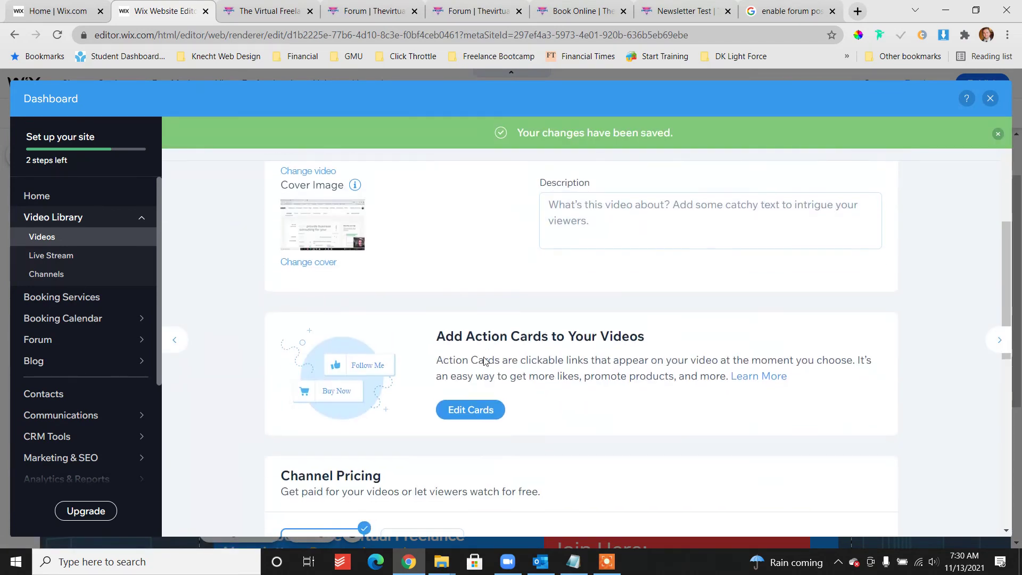
left_click(468, 299)
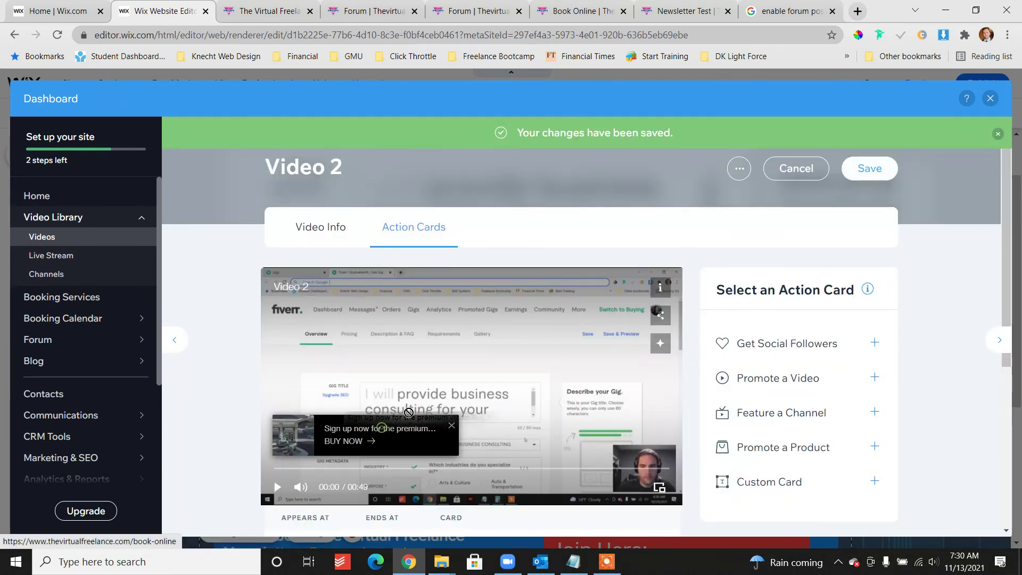
Set the Buy Now card position to Bottom Right, save, and return to the editor
scroll(421, 426, "down", 5)
left_click(831, 364)
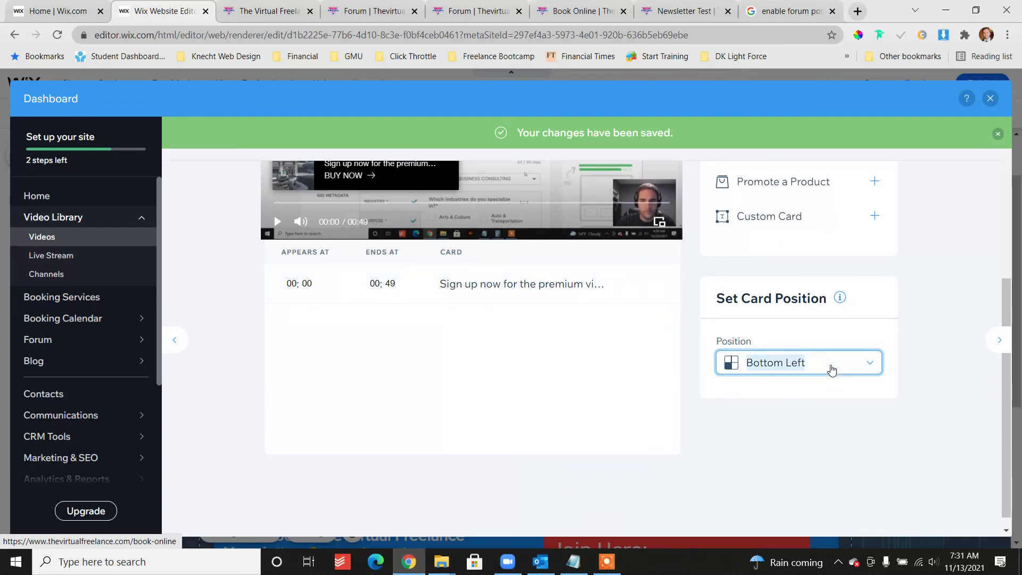
left_click(830, 412)
scroll(894, 338, "up", 5)
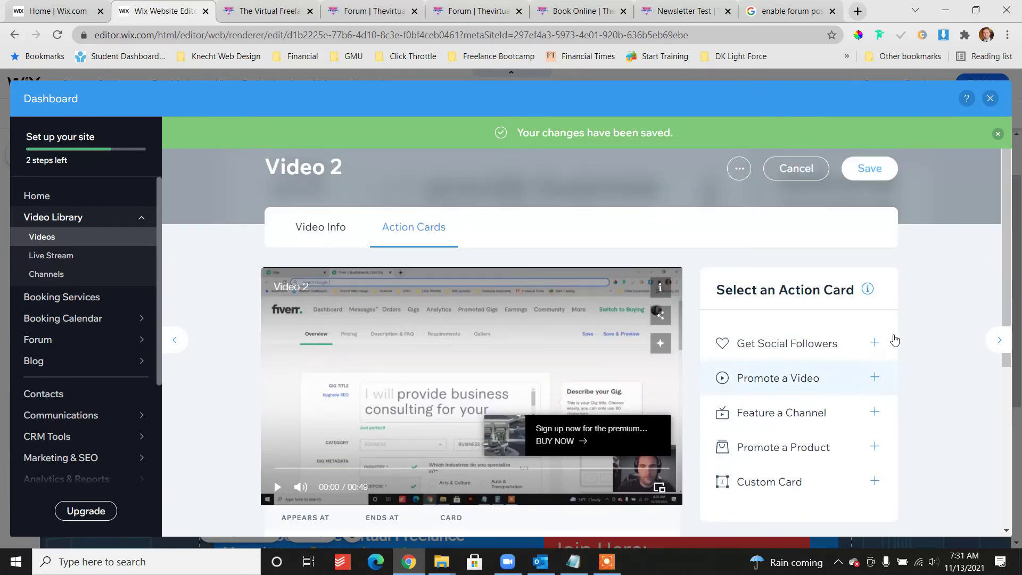
left_click(873, 170)
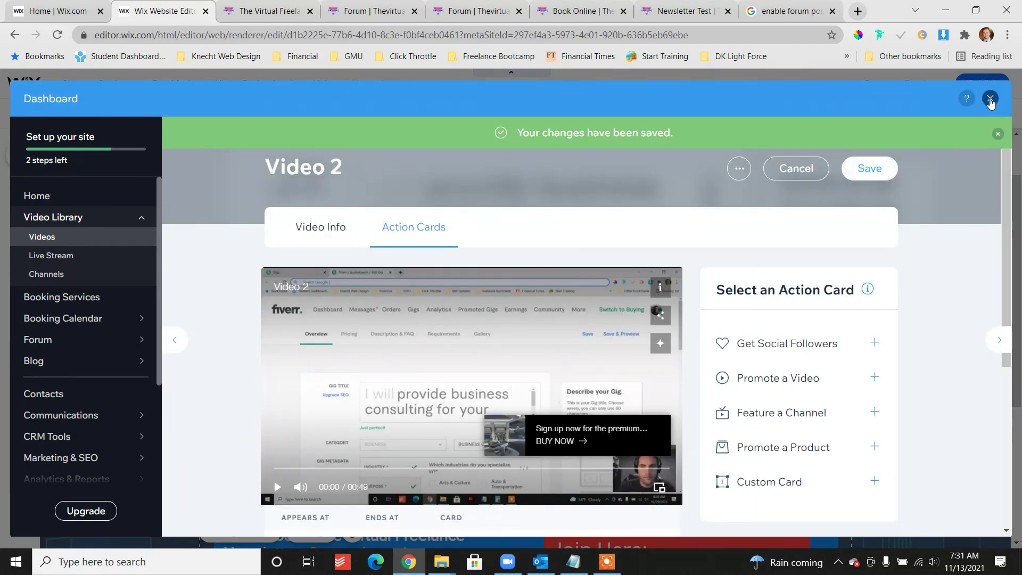
left_click(990, 99)
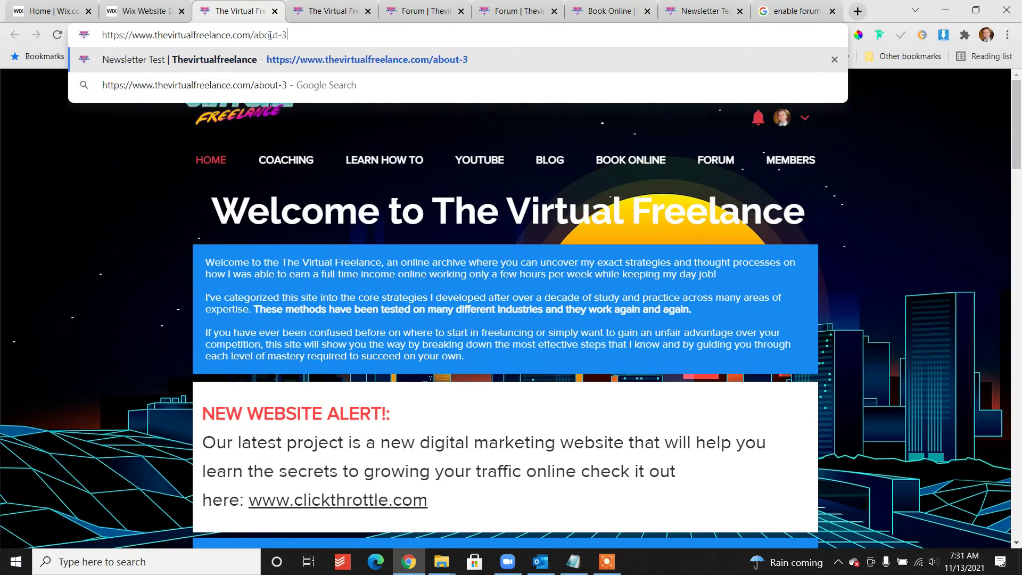
Load the live thevirtualfreelance.com/about-3 page and play the free Video 2
key("Return")
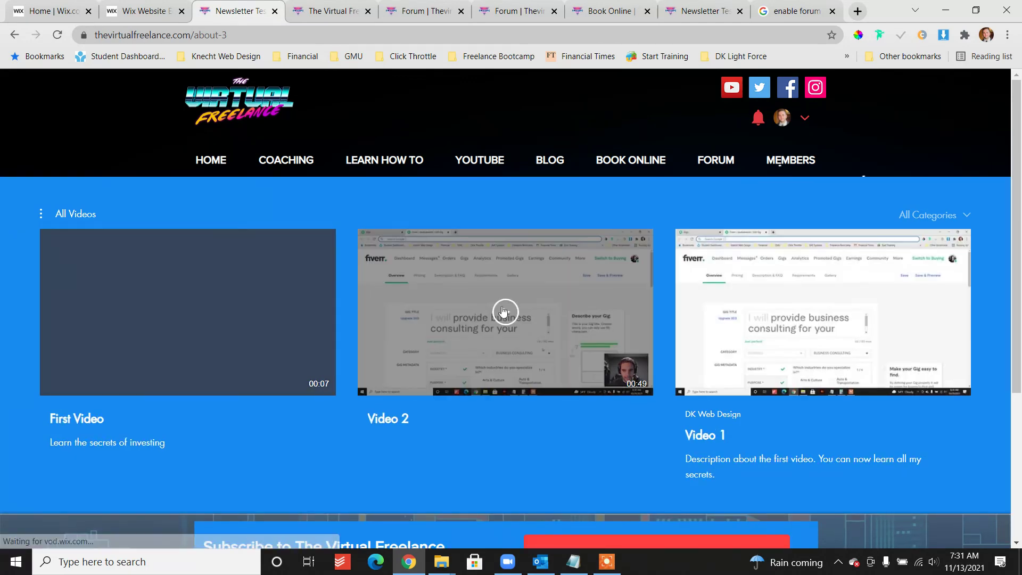
left_click(506, 316)
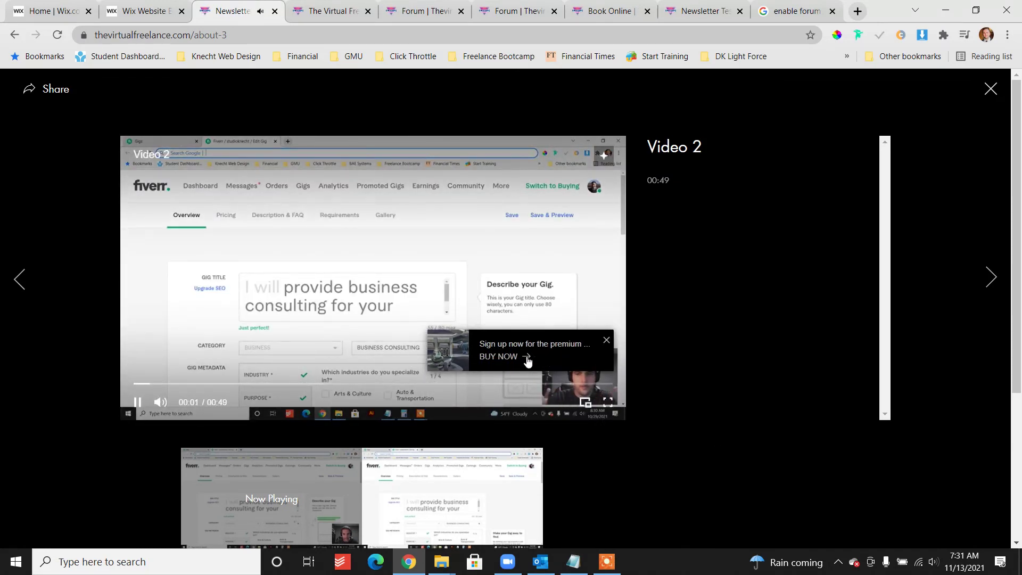
Follow Buy Now to Book Online, try booking the $500 service, and dismiss the unavailable notice
left_click(527, 355)
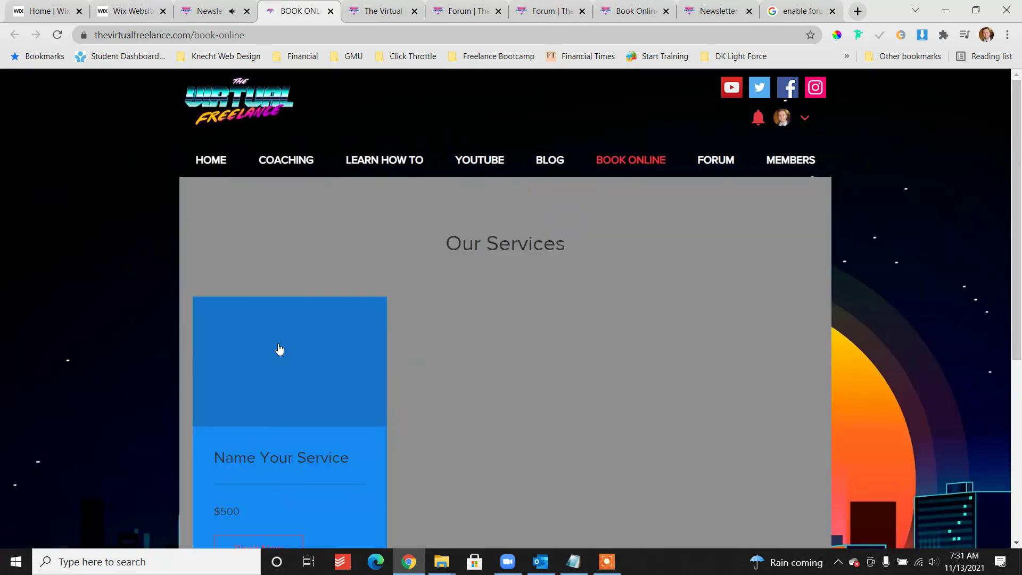
scroll(448, 468, "down", 4)
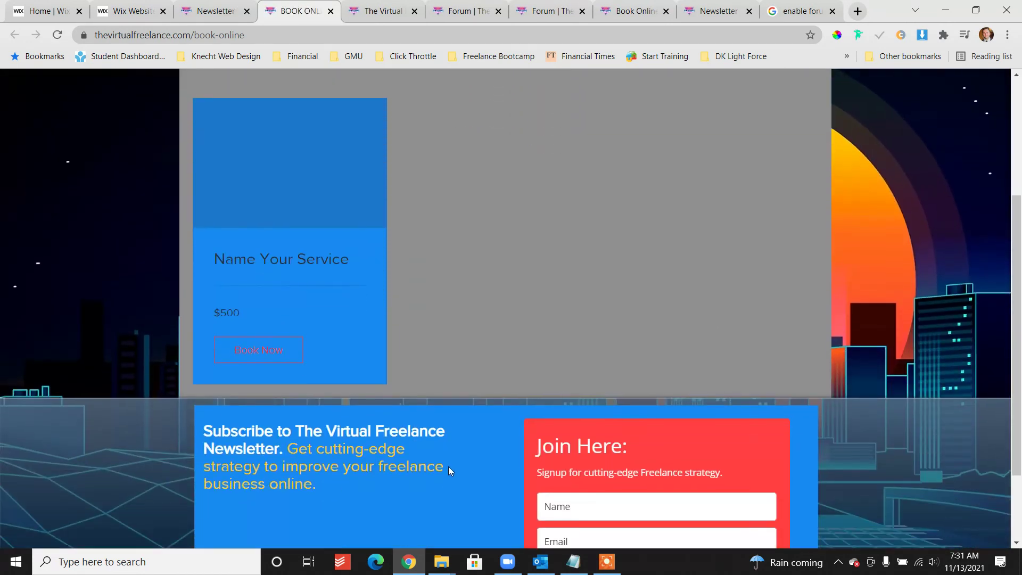
scroll(448, 465, "up", 3)
scroll(419, 459, "down", 1)
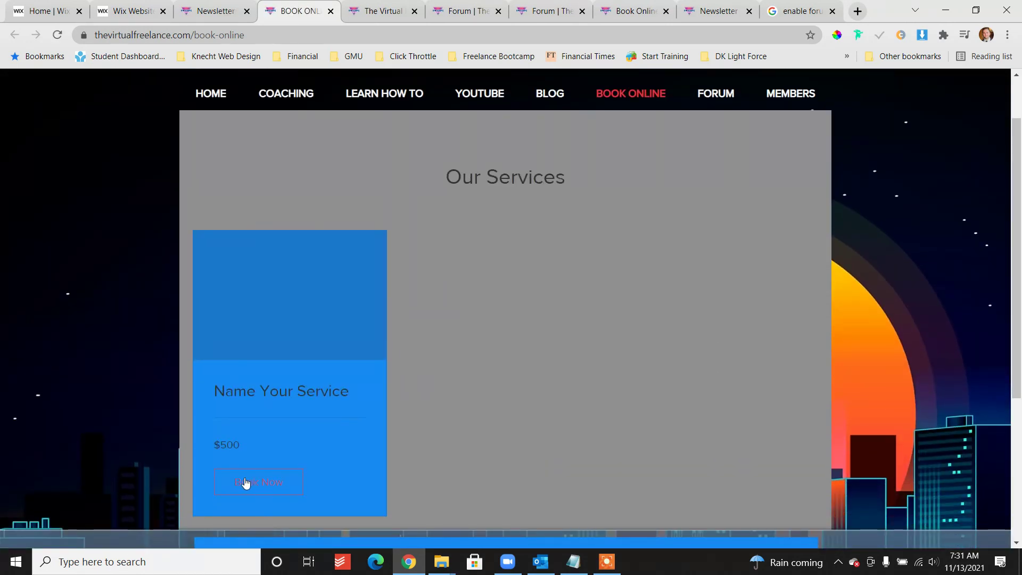
left_click(242, 478)
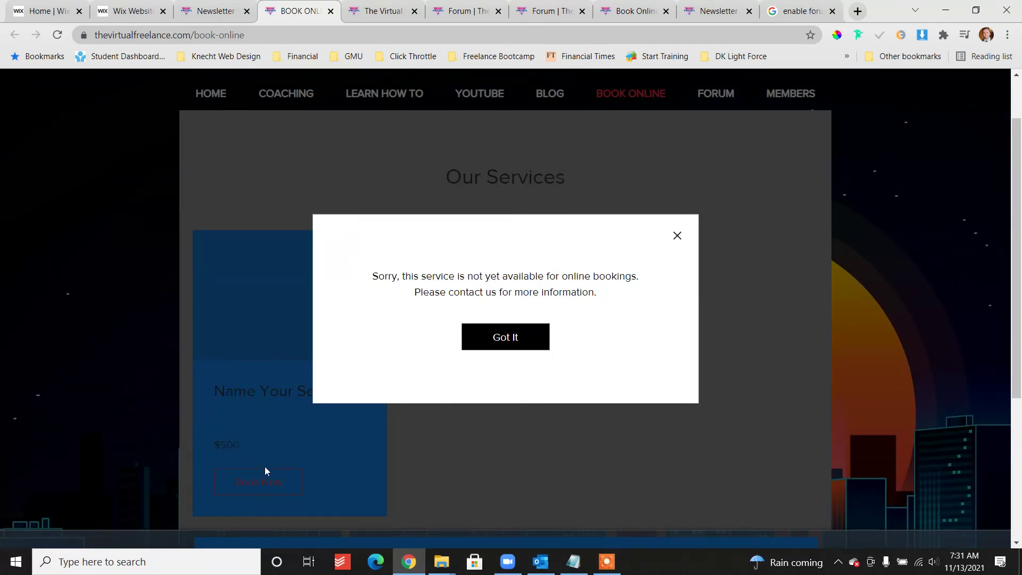
left_click(676, 236)
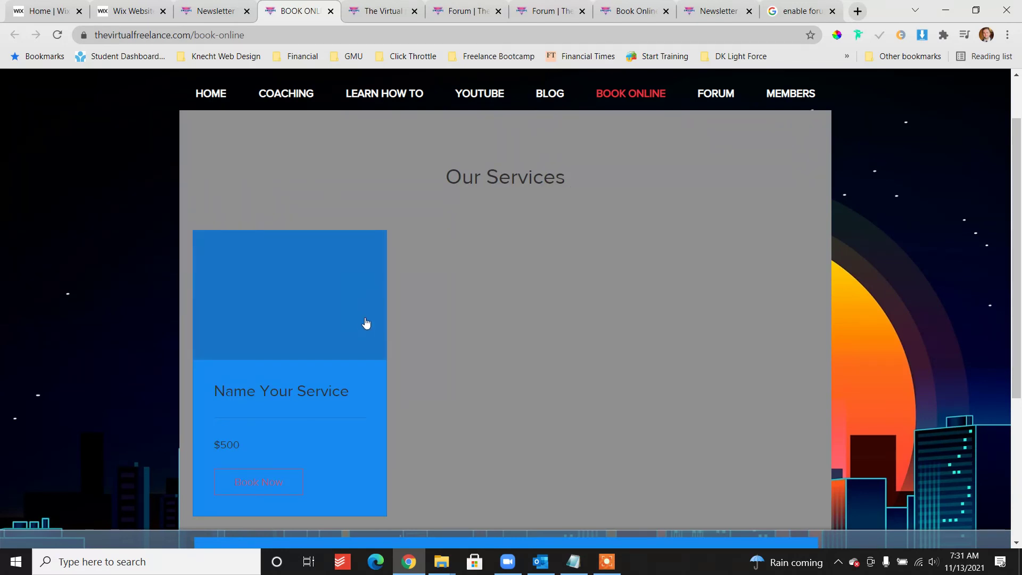
scroll(554, 304, "up", 2)
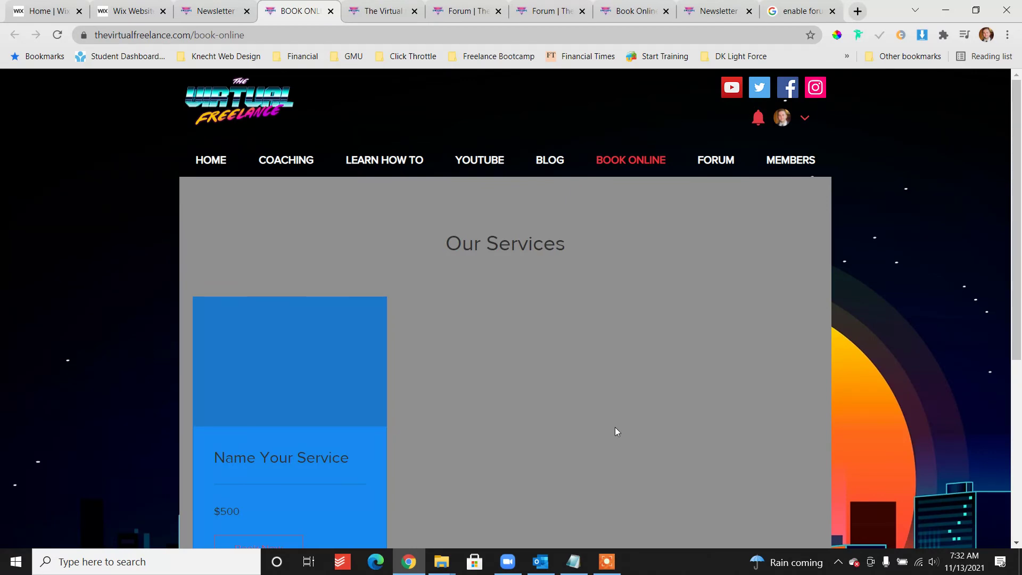
left_click(607, 561)
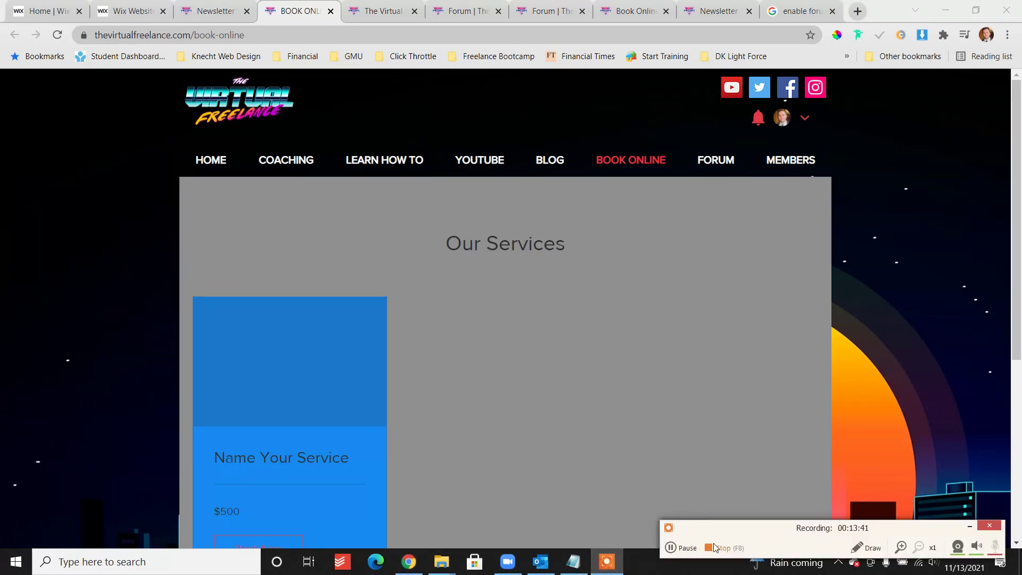